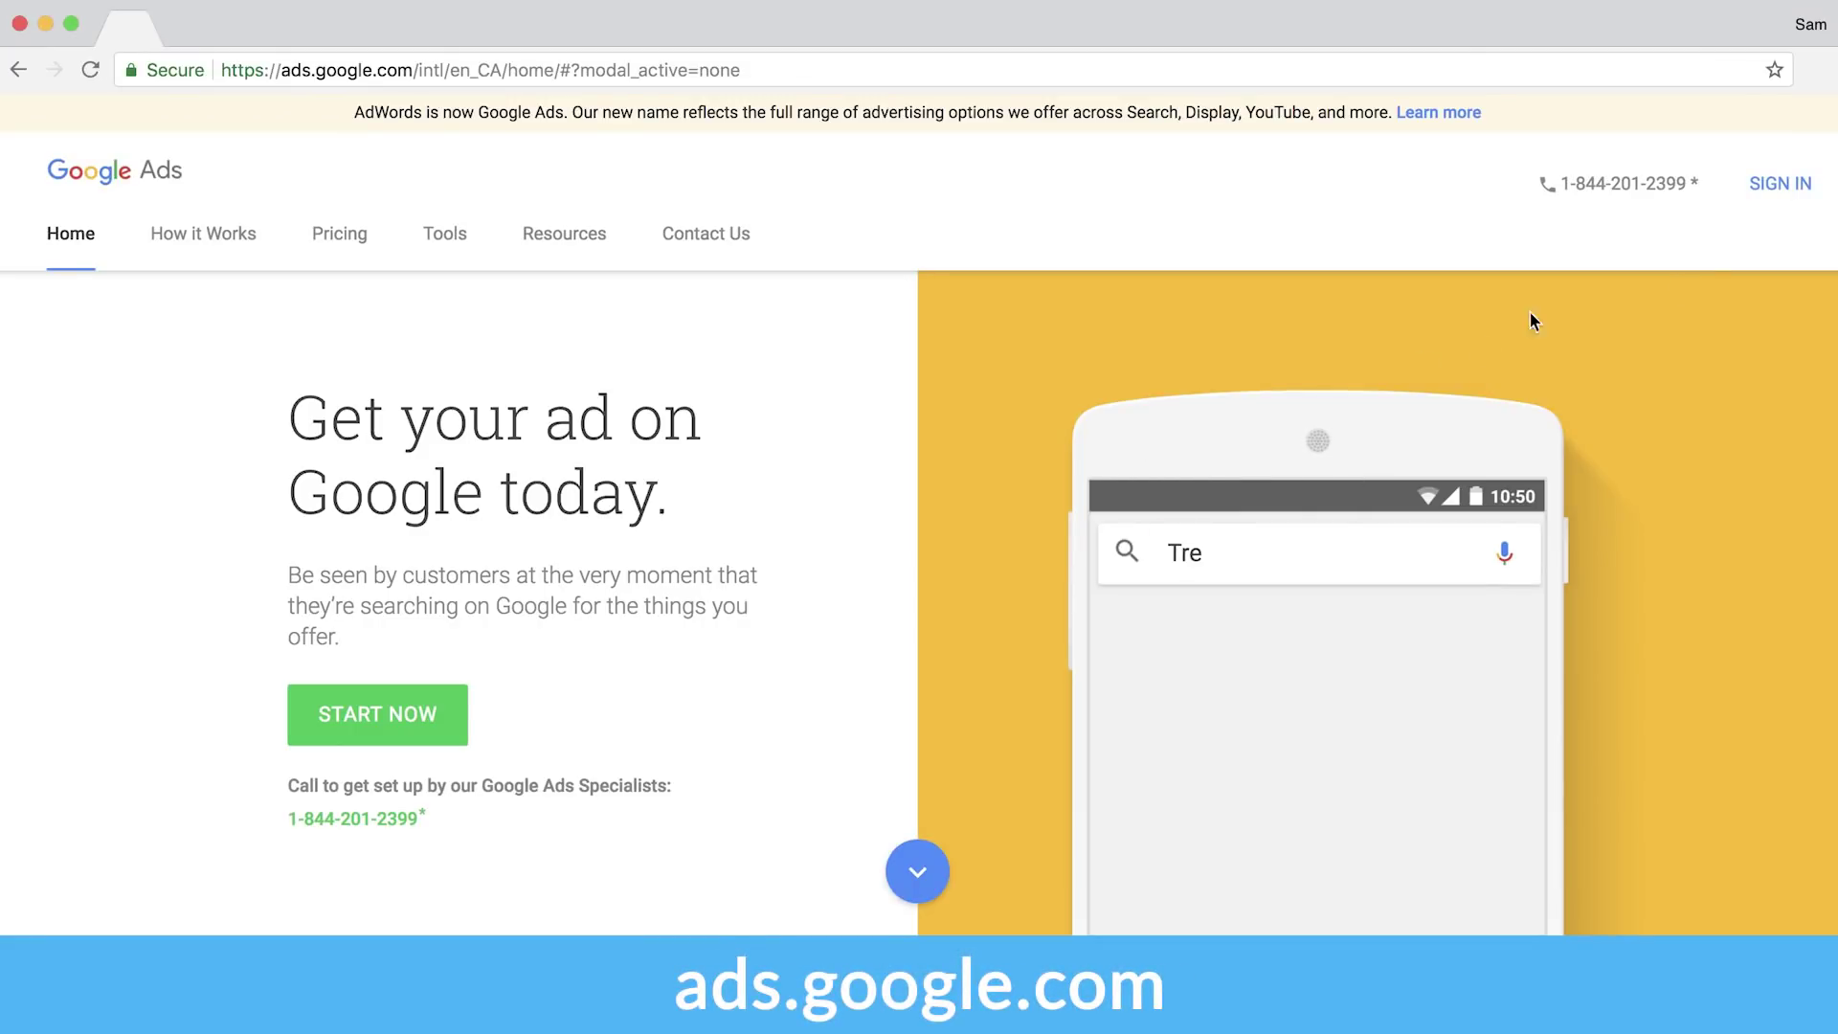
Sign in, skip the guided setup, and save the account as United States, US Dollars
click(1767, 186)
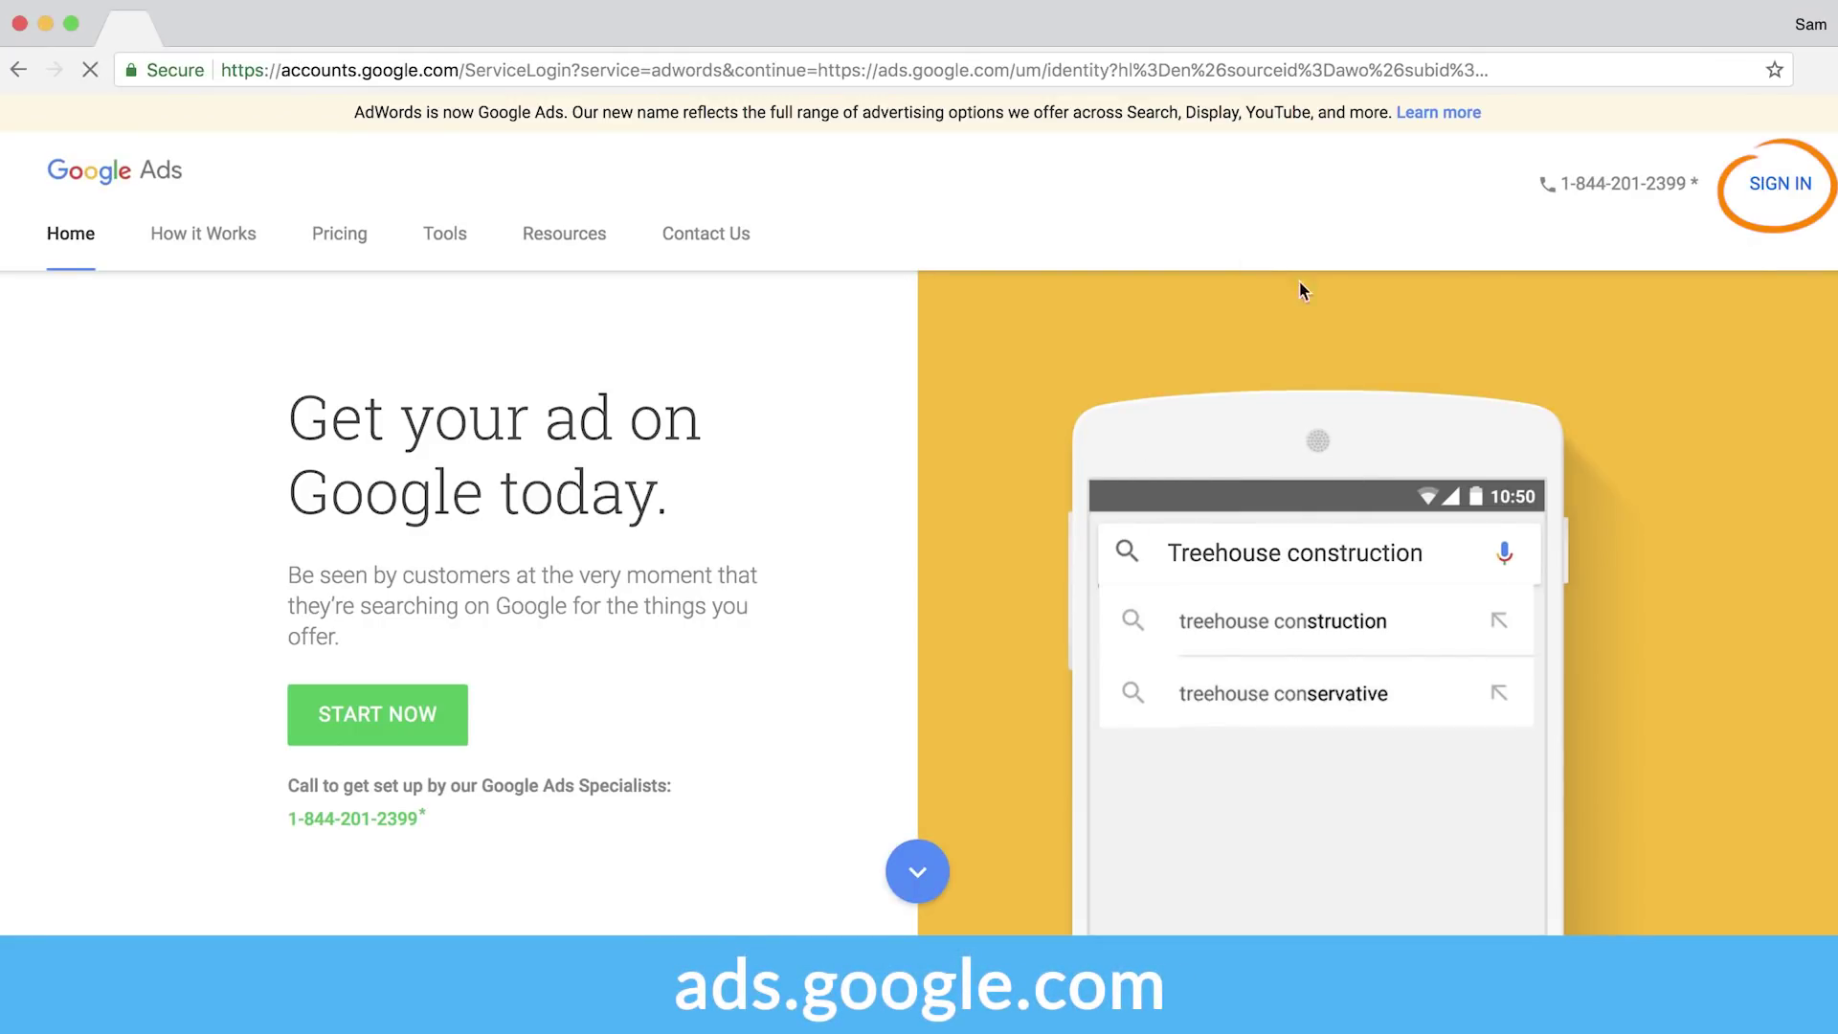
click(1070, 708)
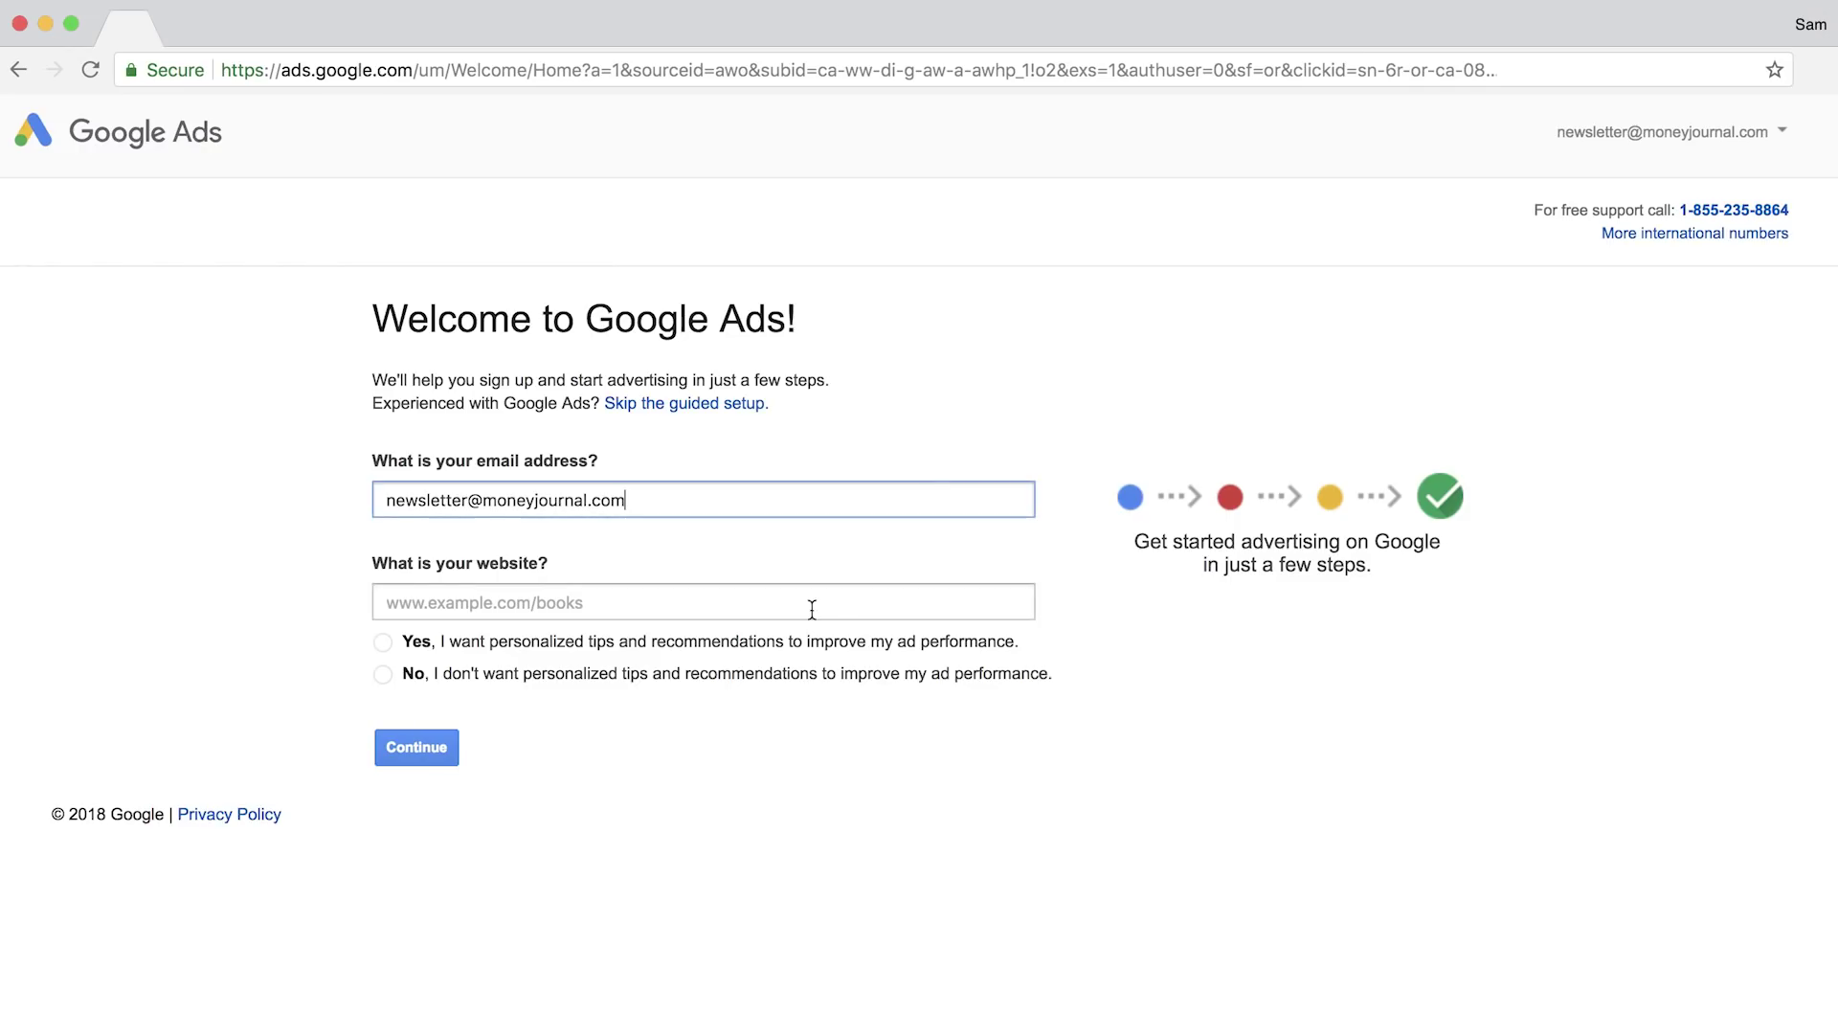
click(859, 527)
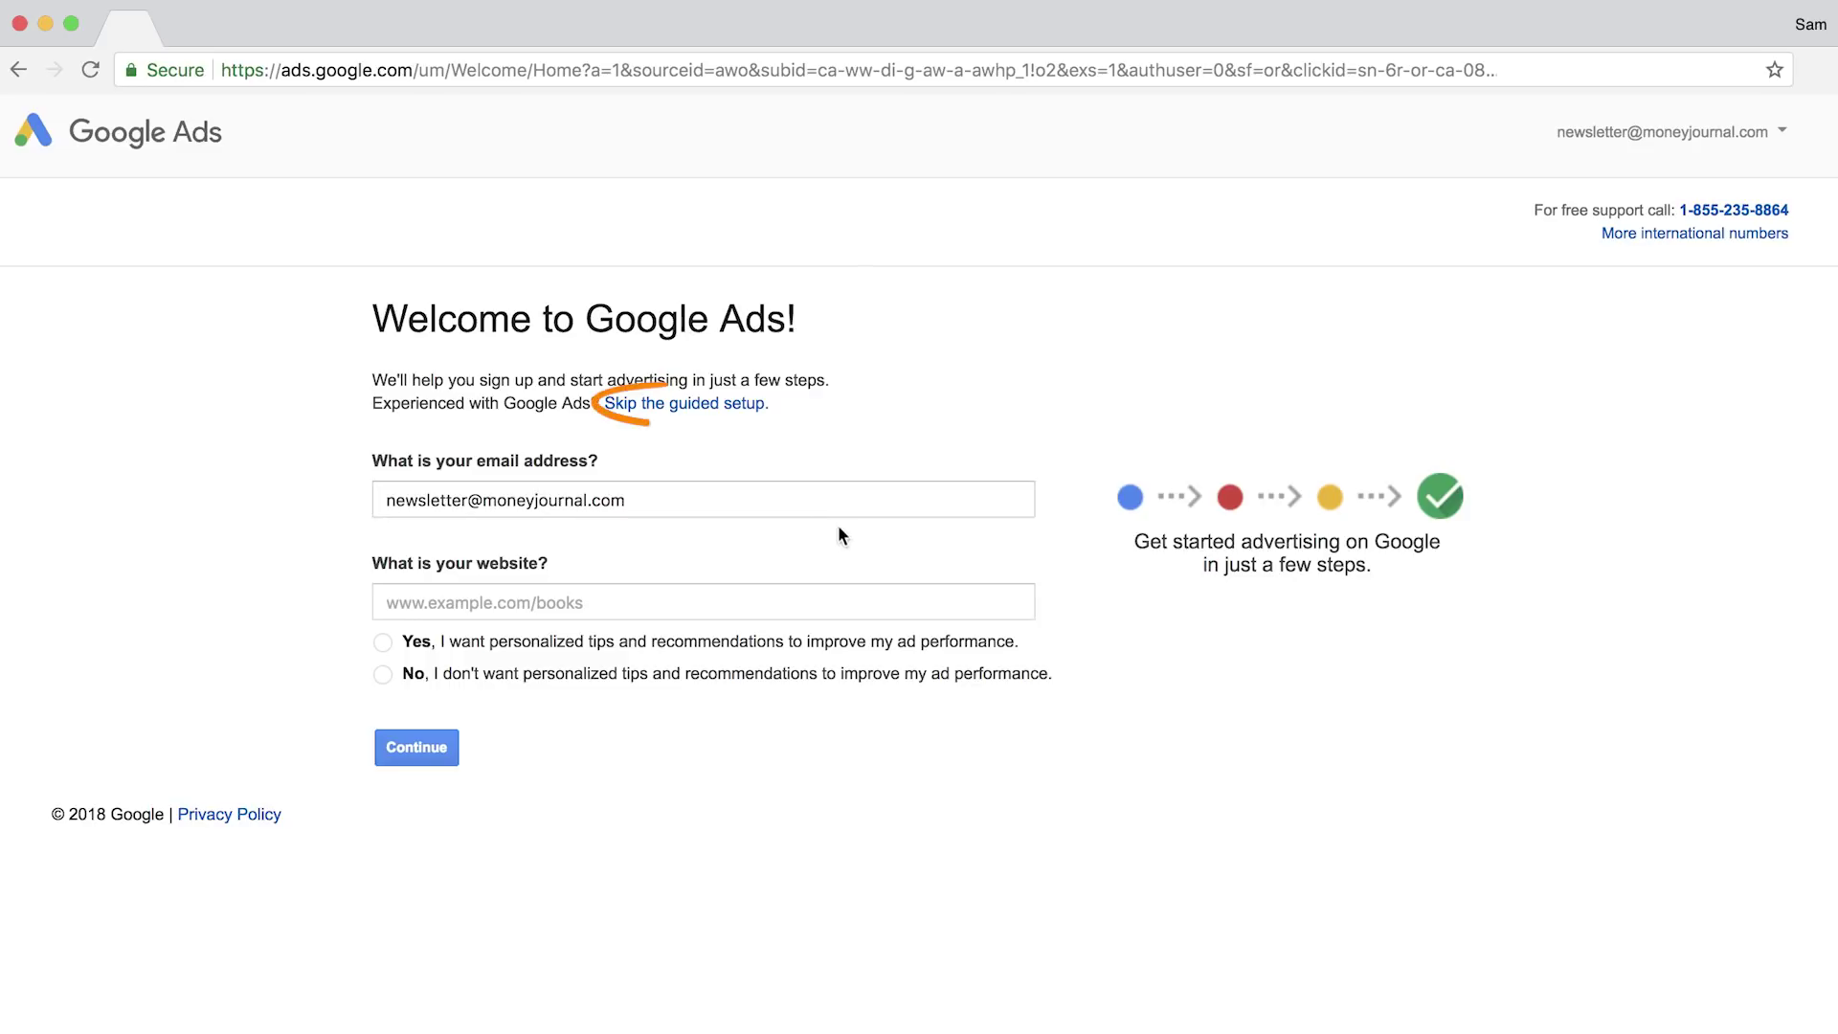
click(721, 405)
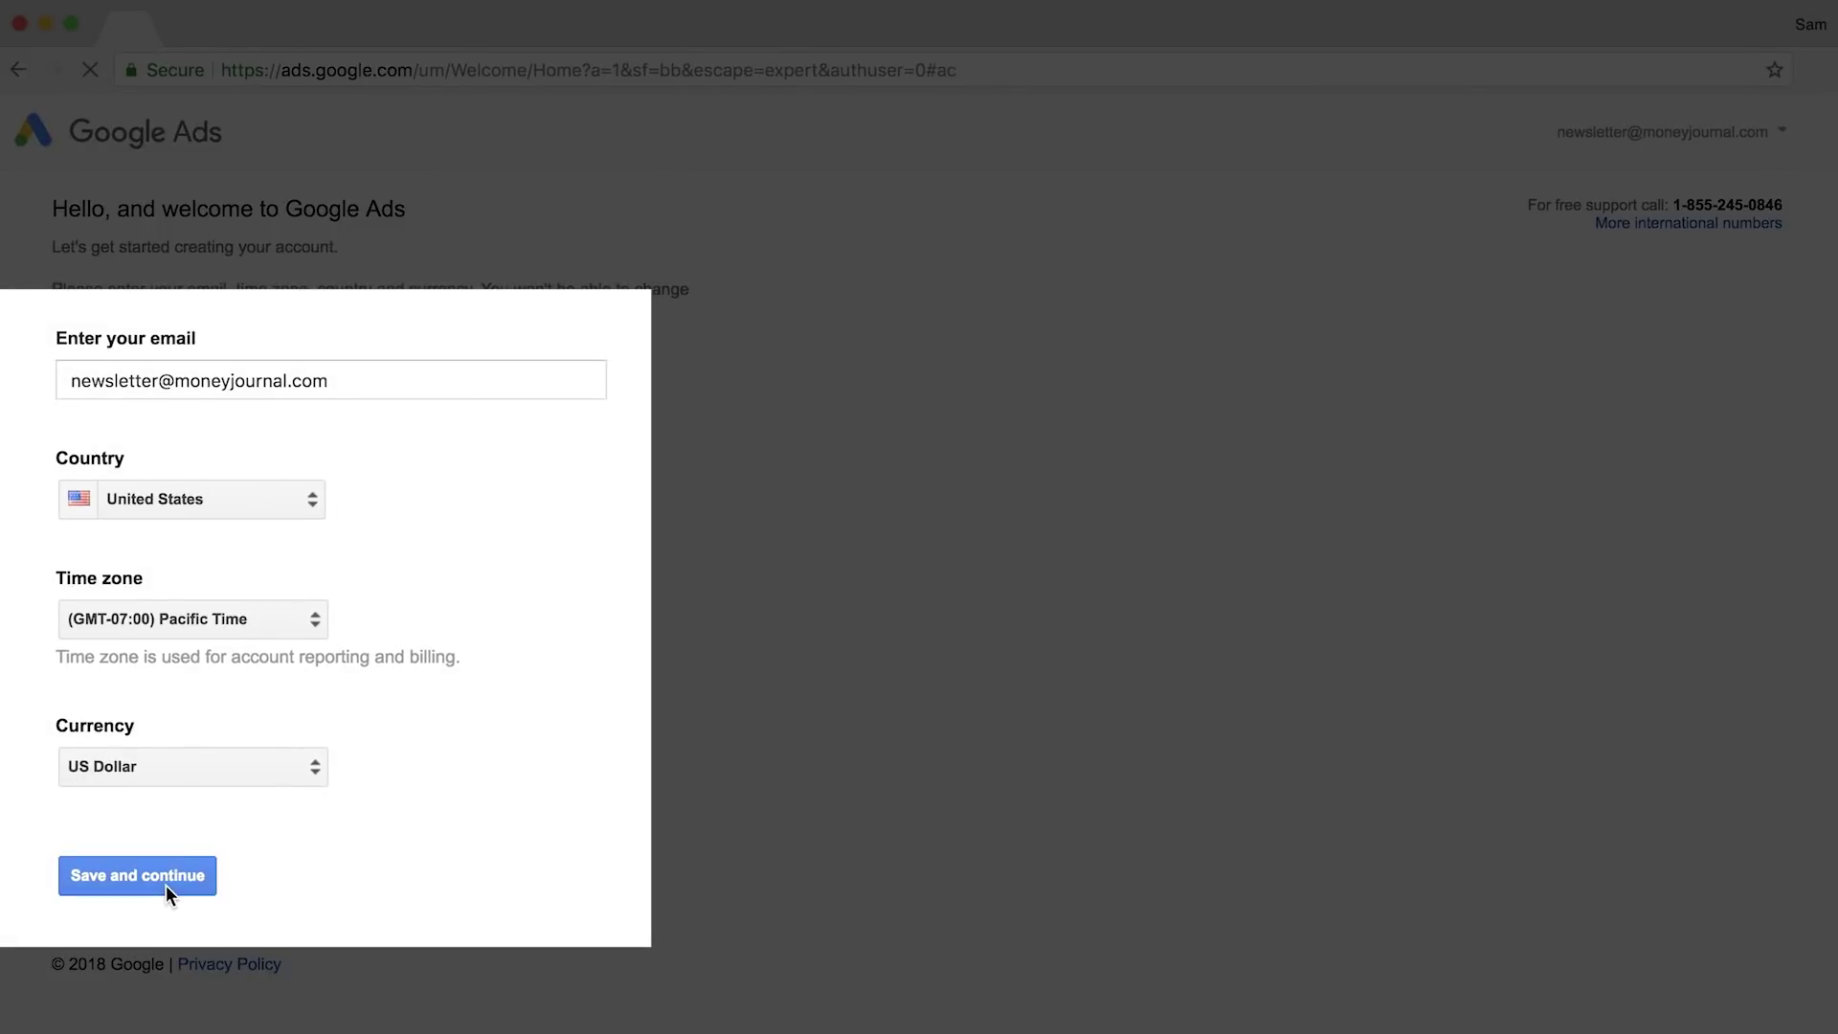
click(164, 882)
Find keyword ideas for 'keyword research' in Keyword Planner and dismiss the column tip
click(1363, 134)
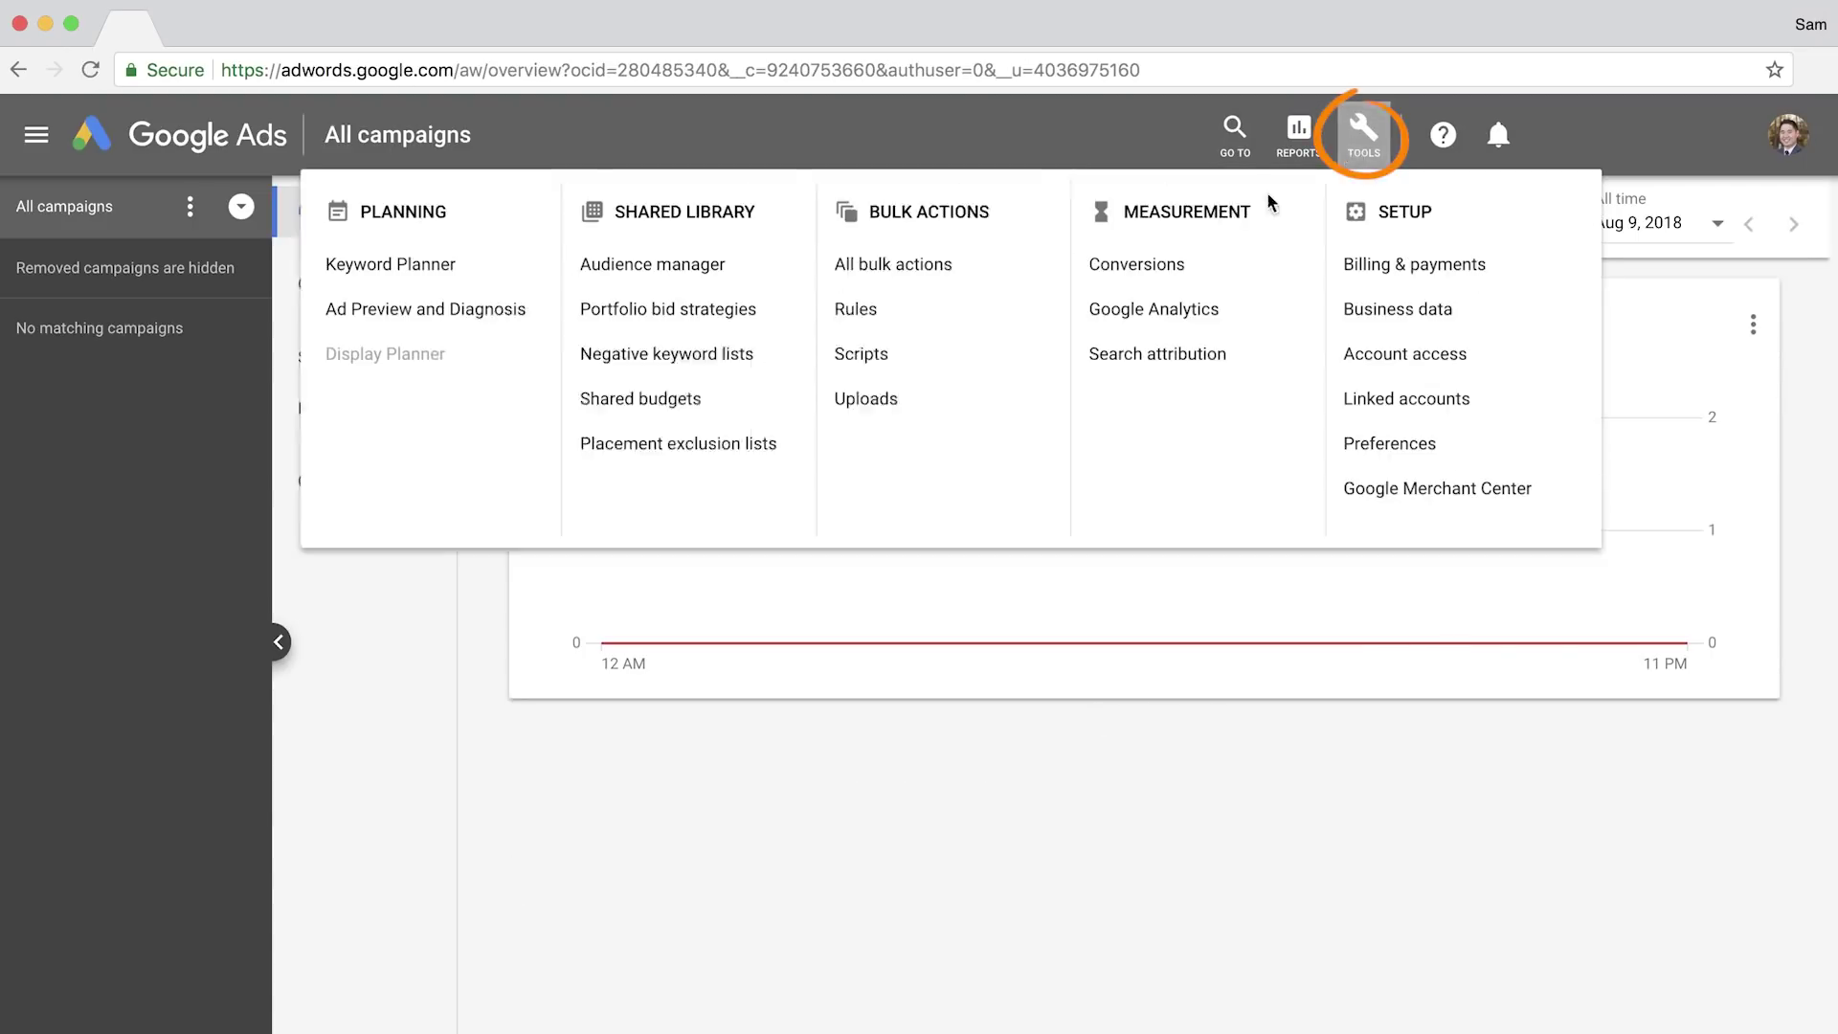
click(330, 270)
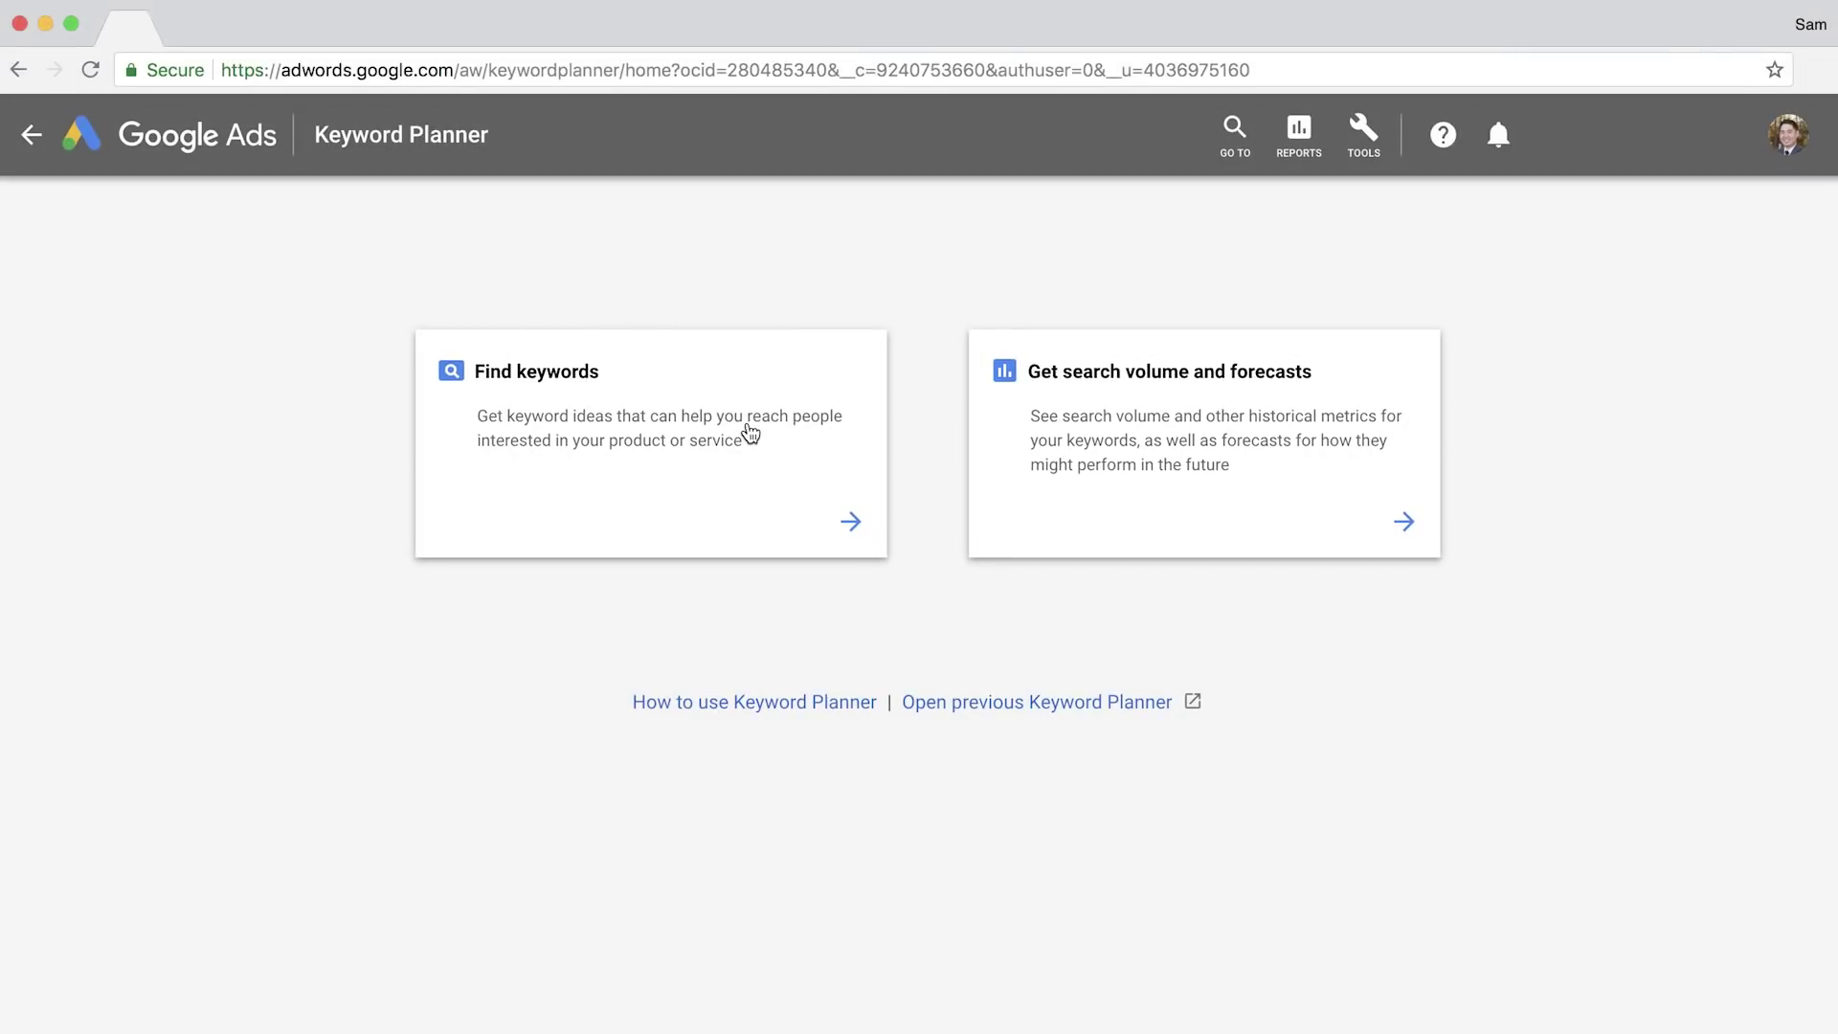
click(773, 442)
click(776, 482)
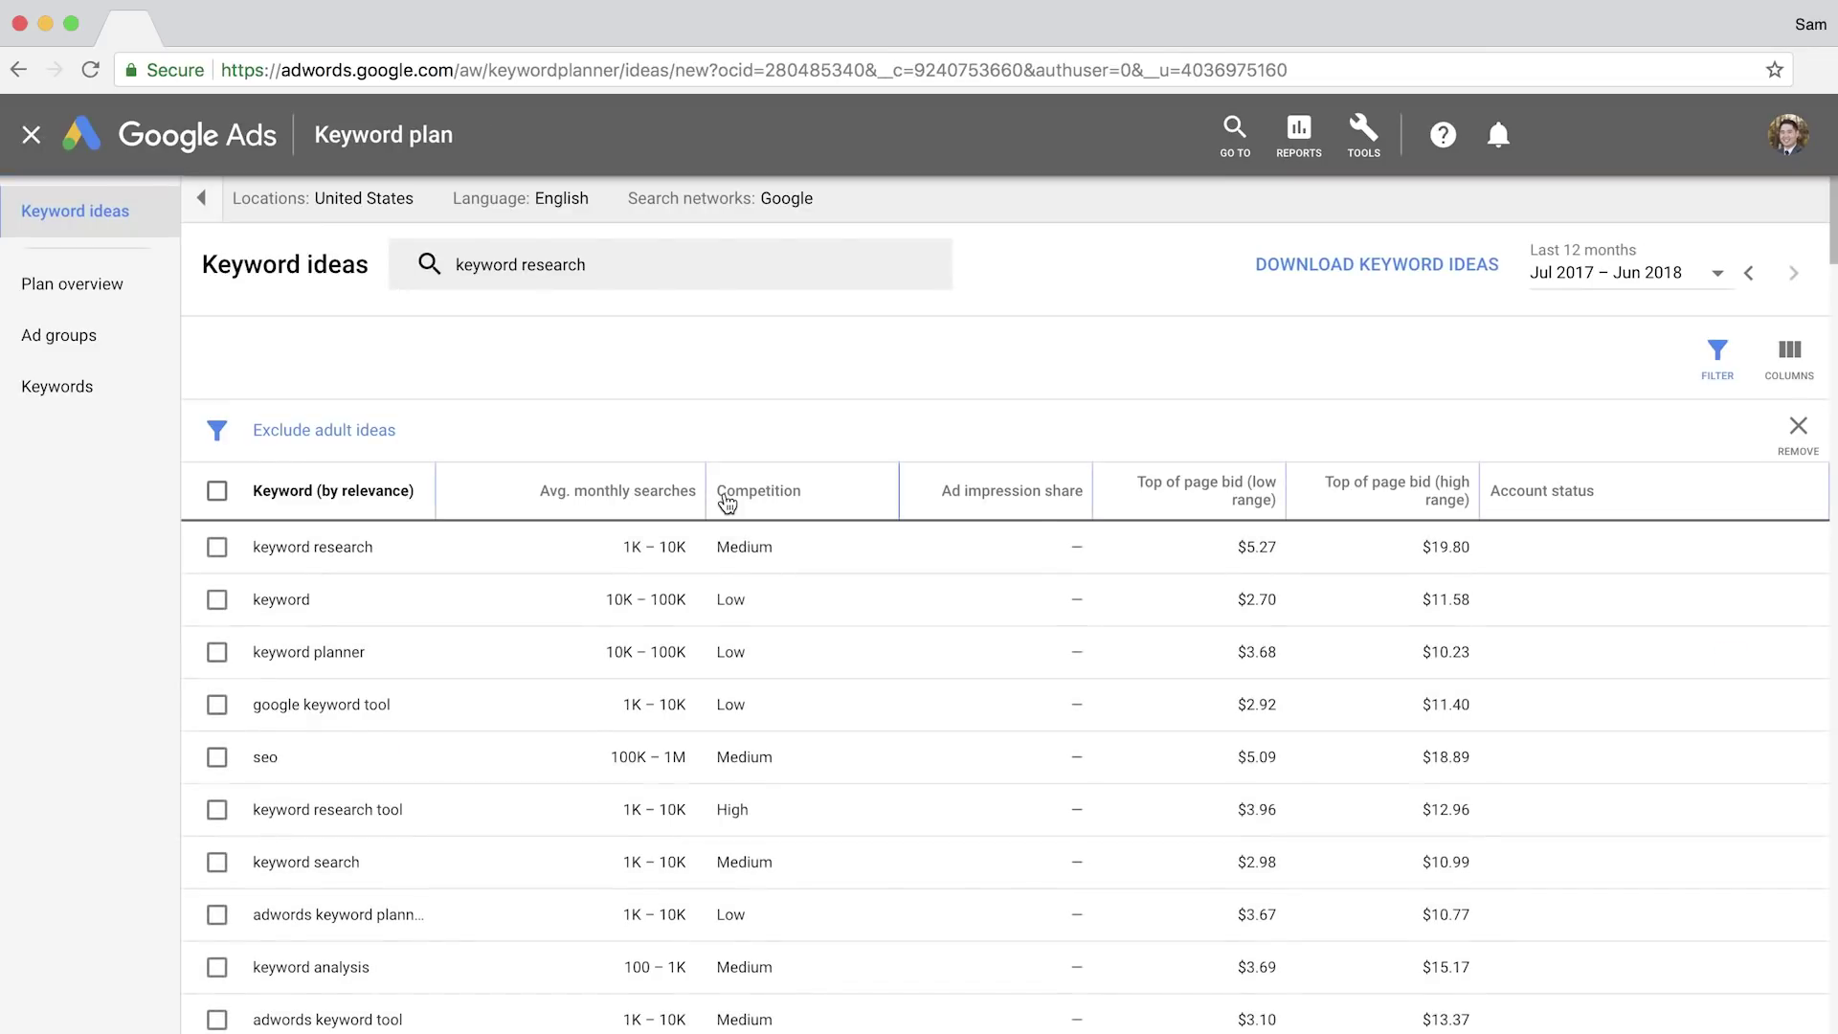
mouse_move(727, 500)
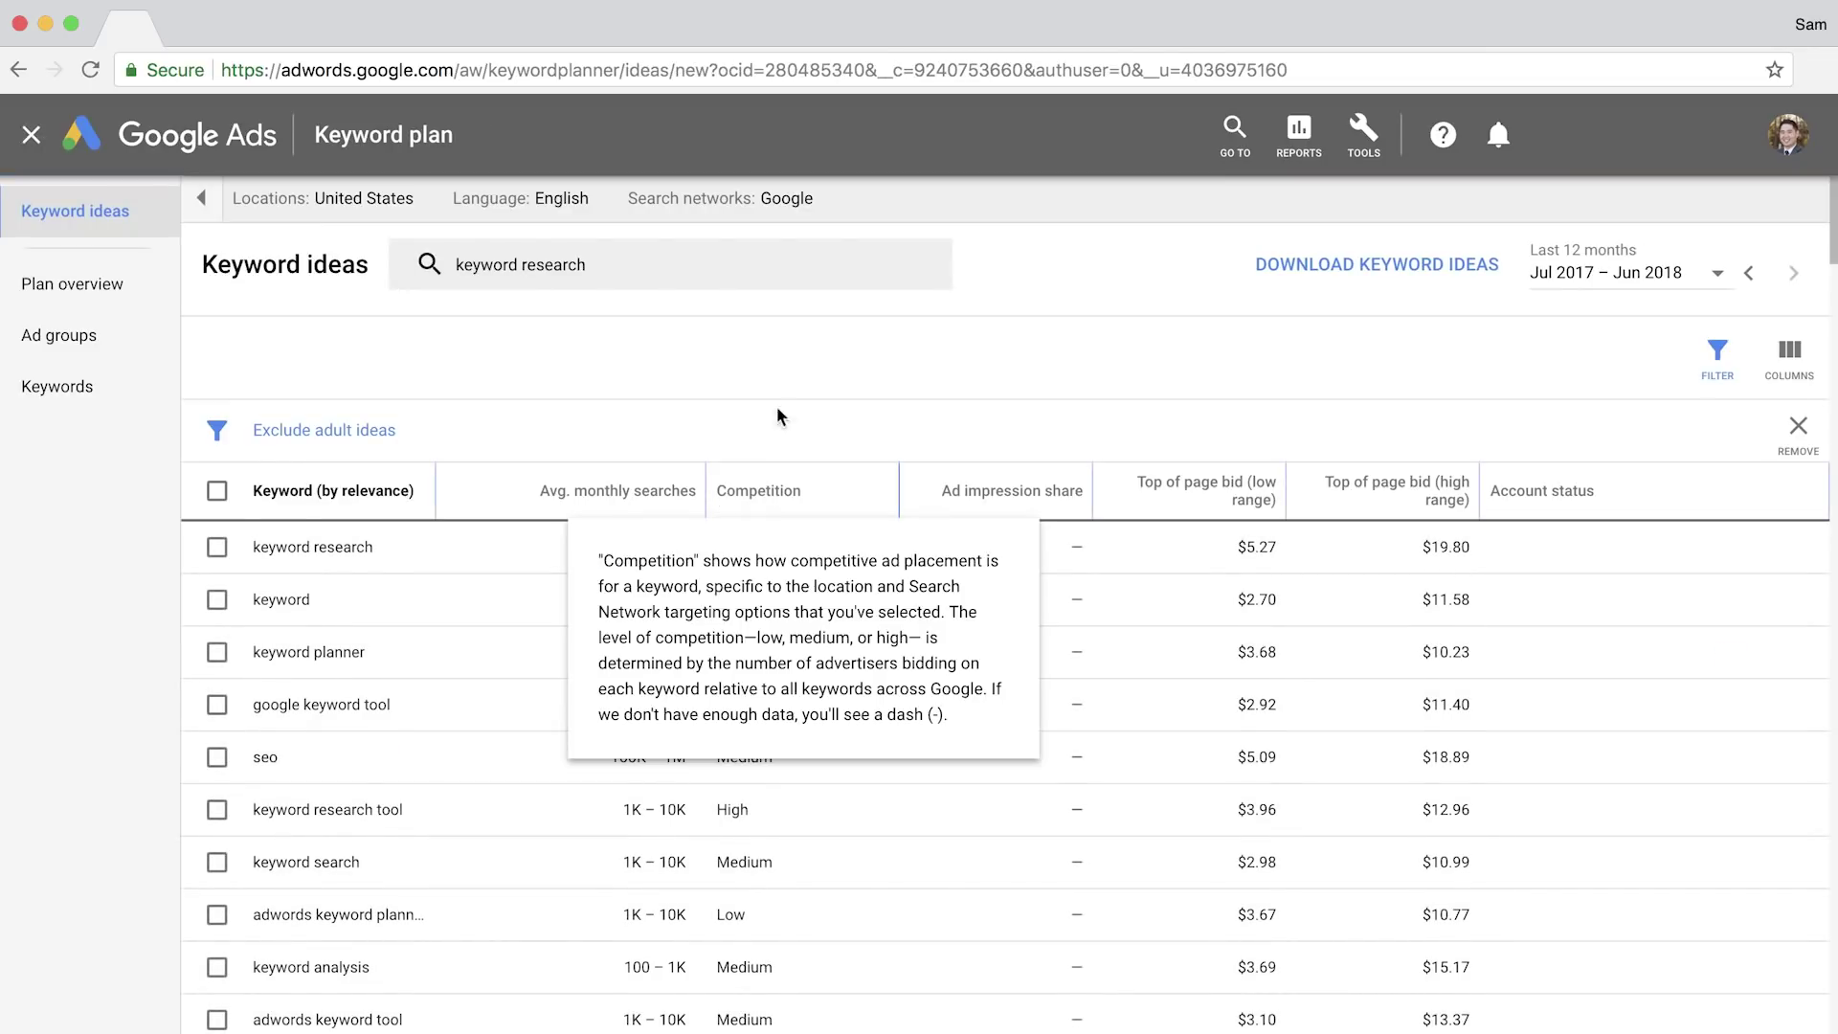
click(837, 644)
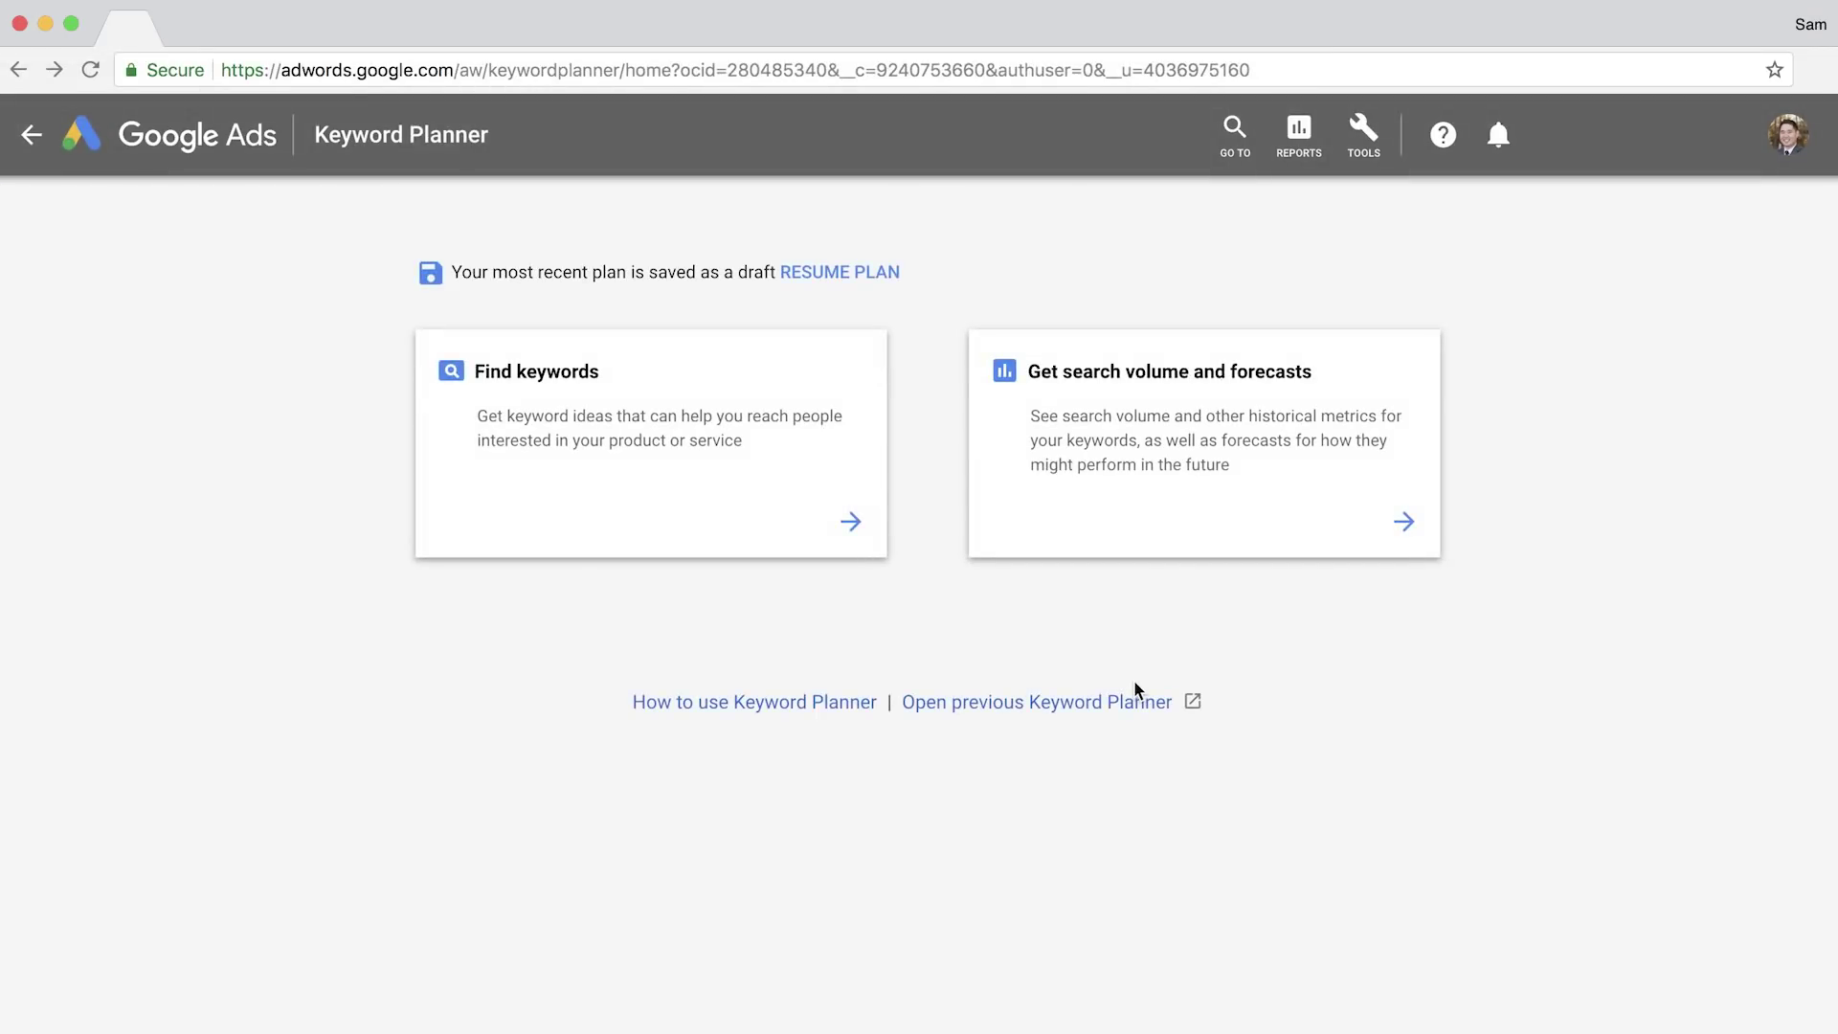
Copy the saved keyword lines from TextEdit for the search volume and forecasts tool
key(super+Tab)
key(super+a)
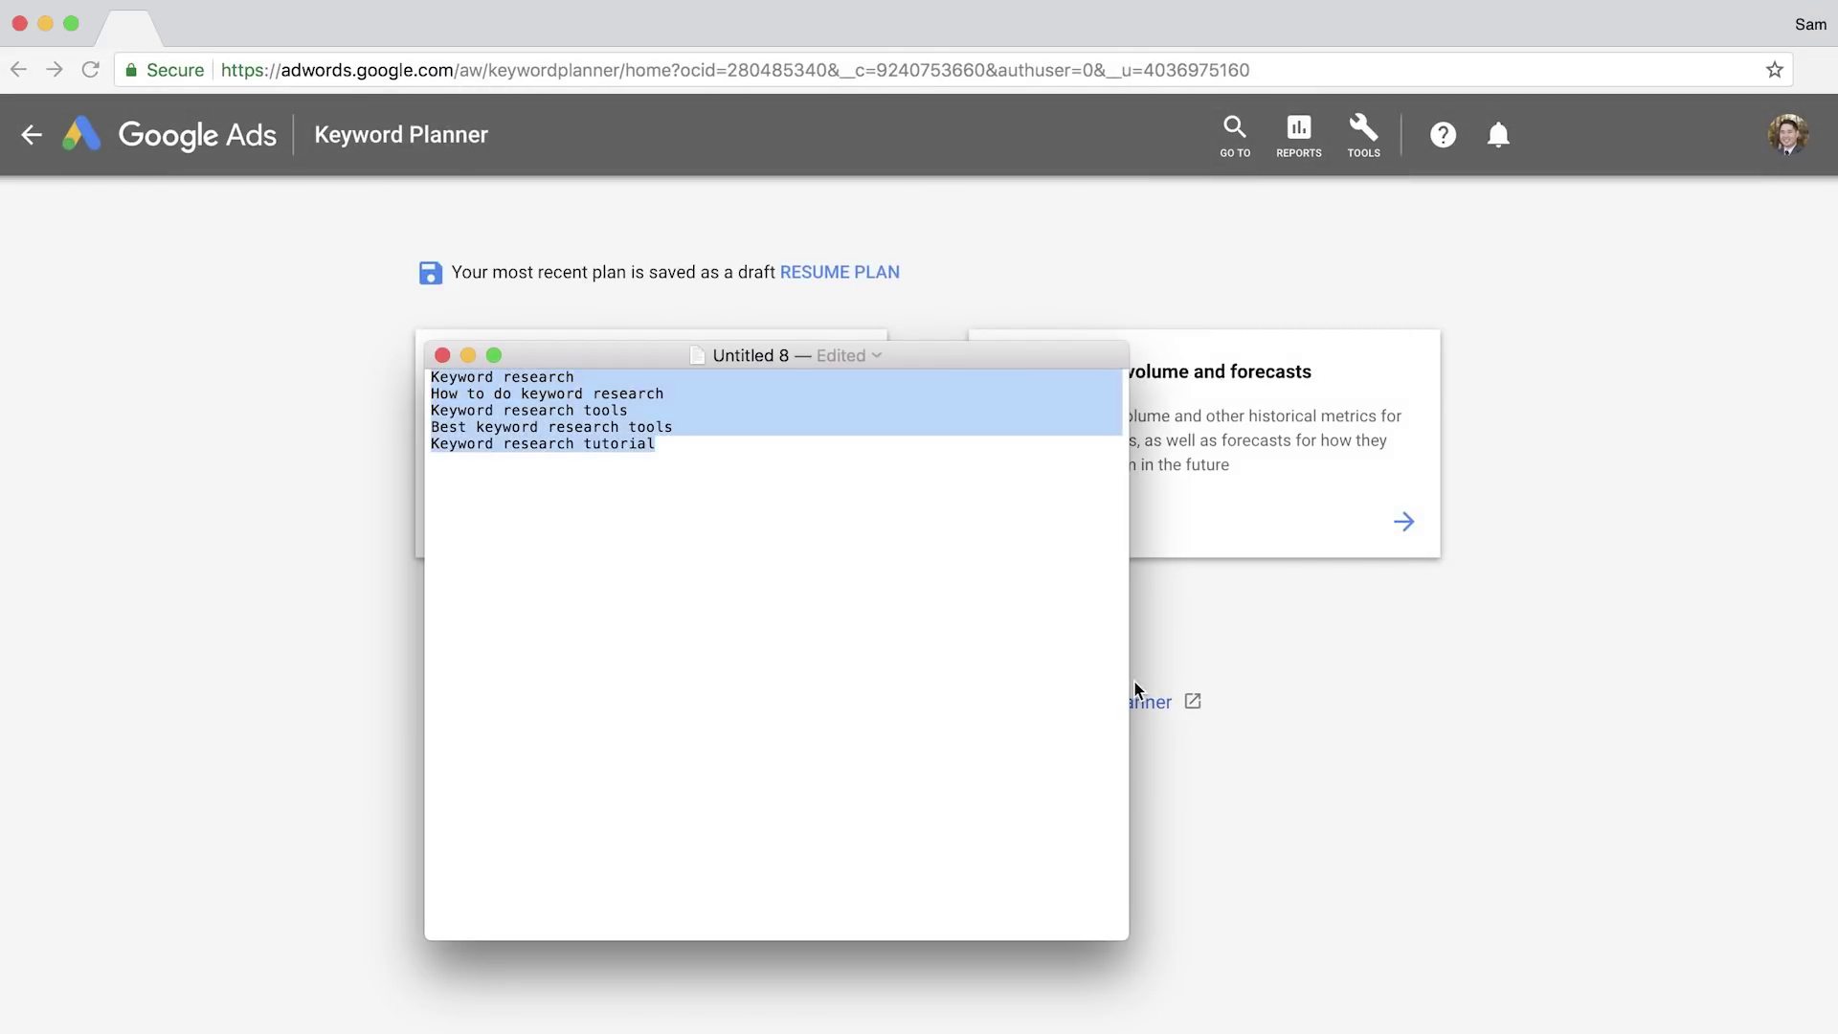
key(super+Tab)
click(1235, 369)
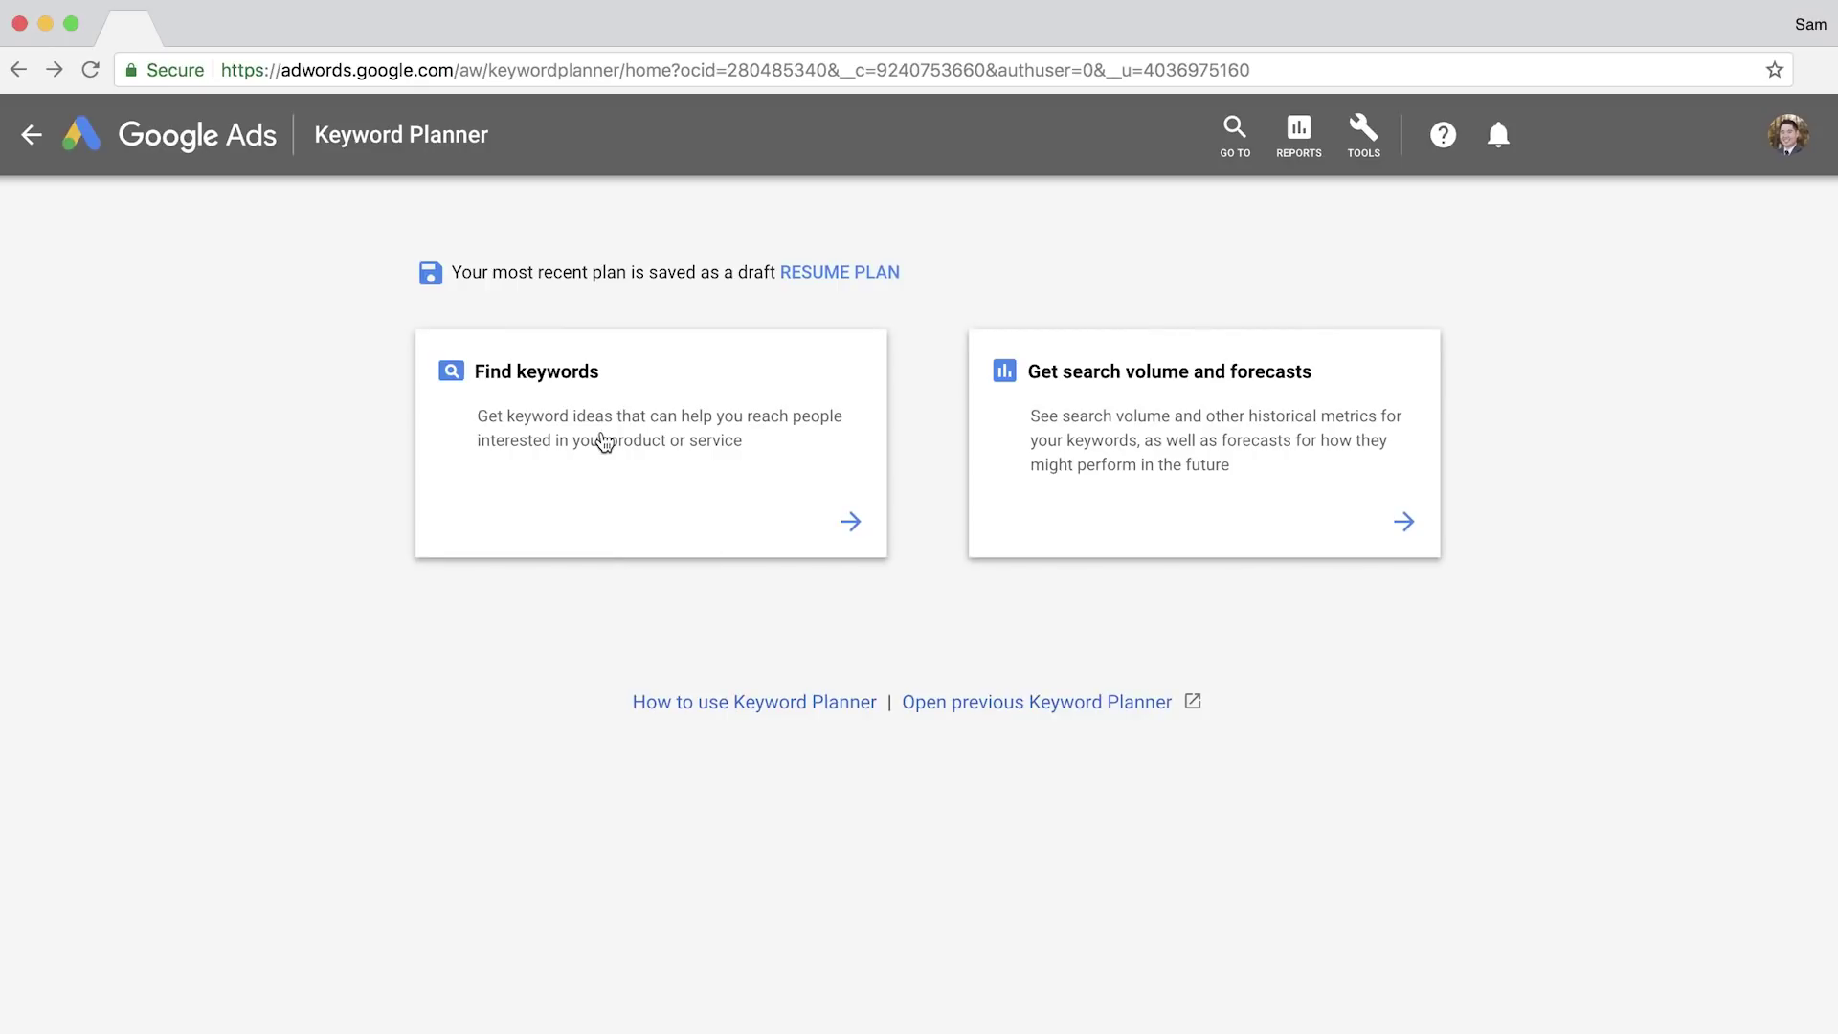
Search keyword ideas for 'iphone charger' and 'apple iphone charger'
click(604, 441)
text(iphon)
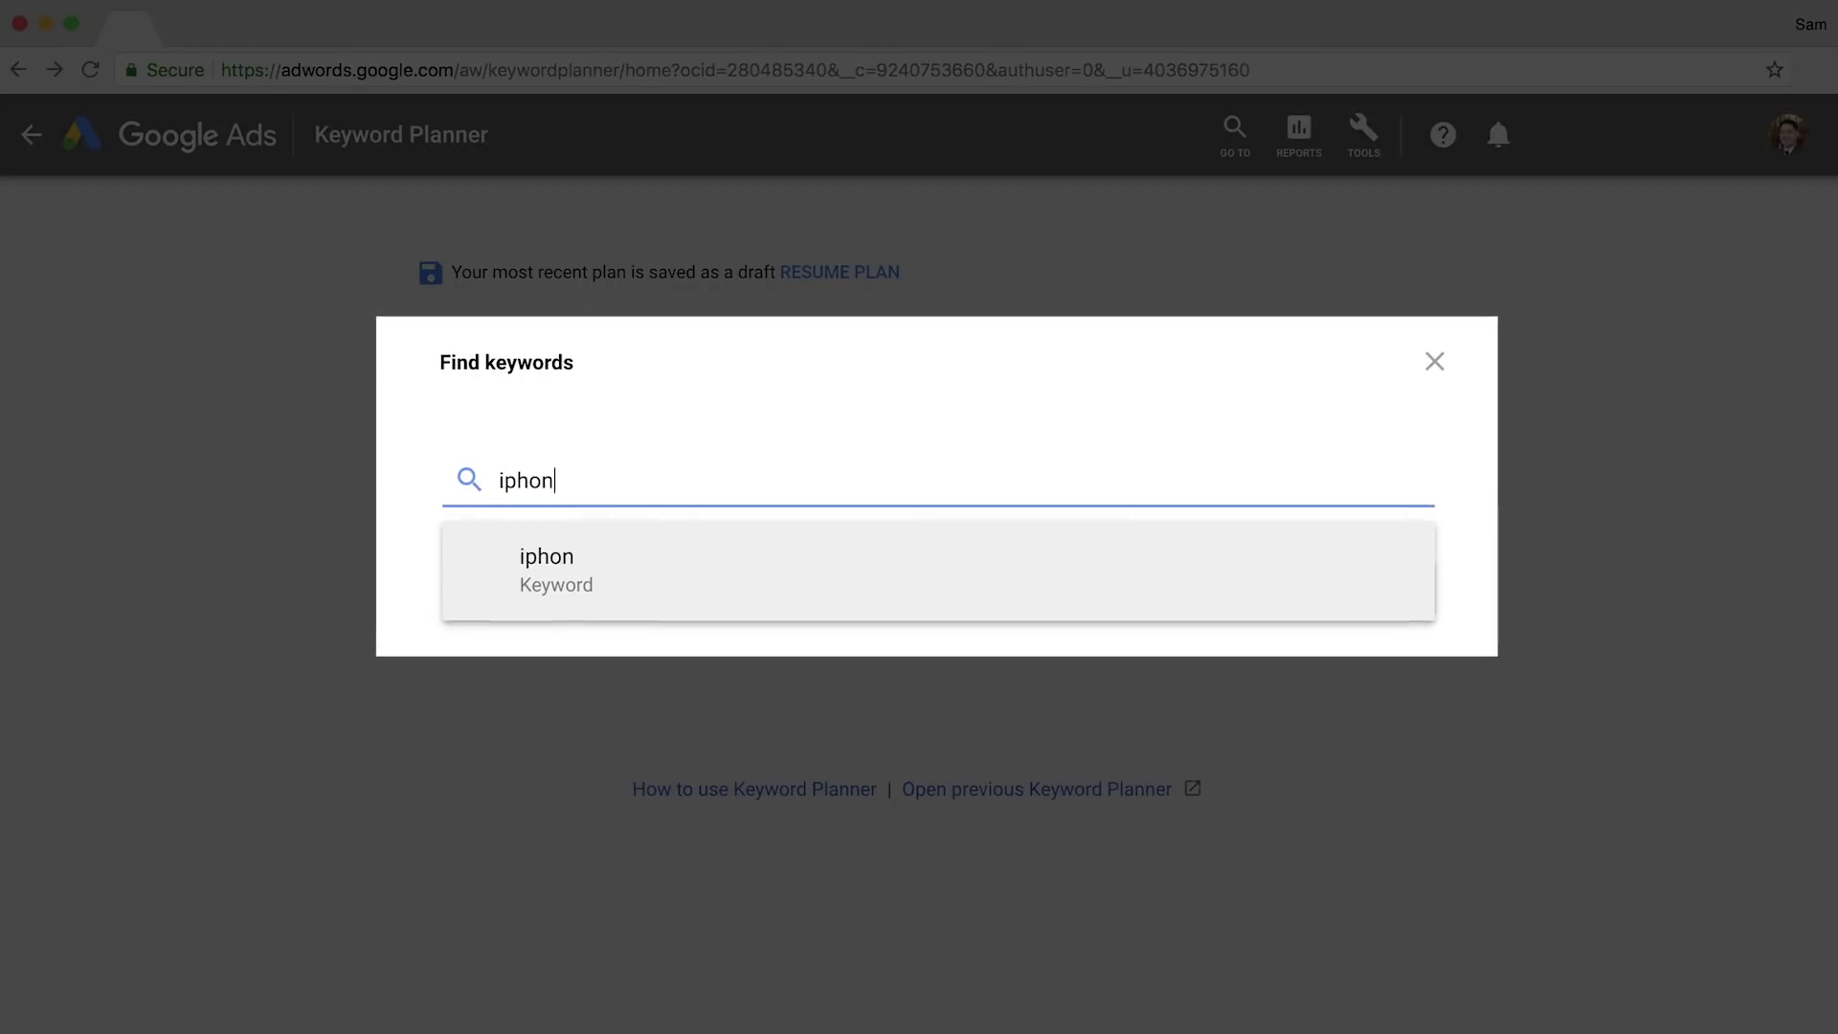
text(e charger)
key(Return)
text(apple )
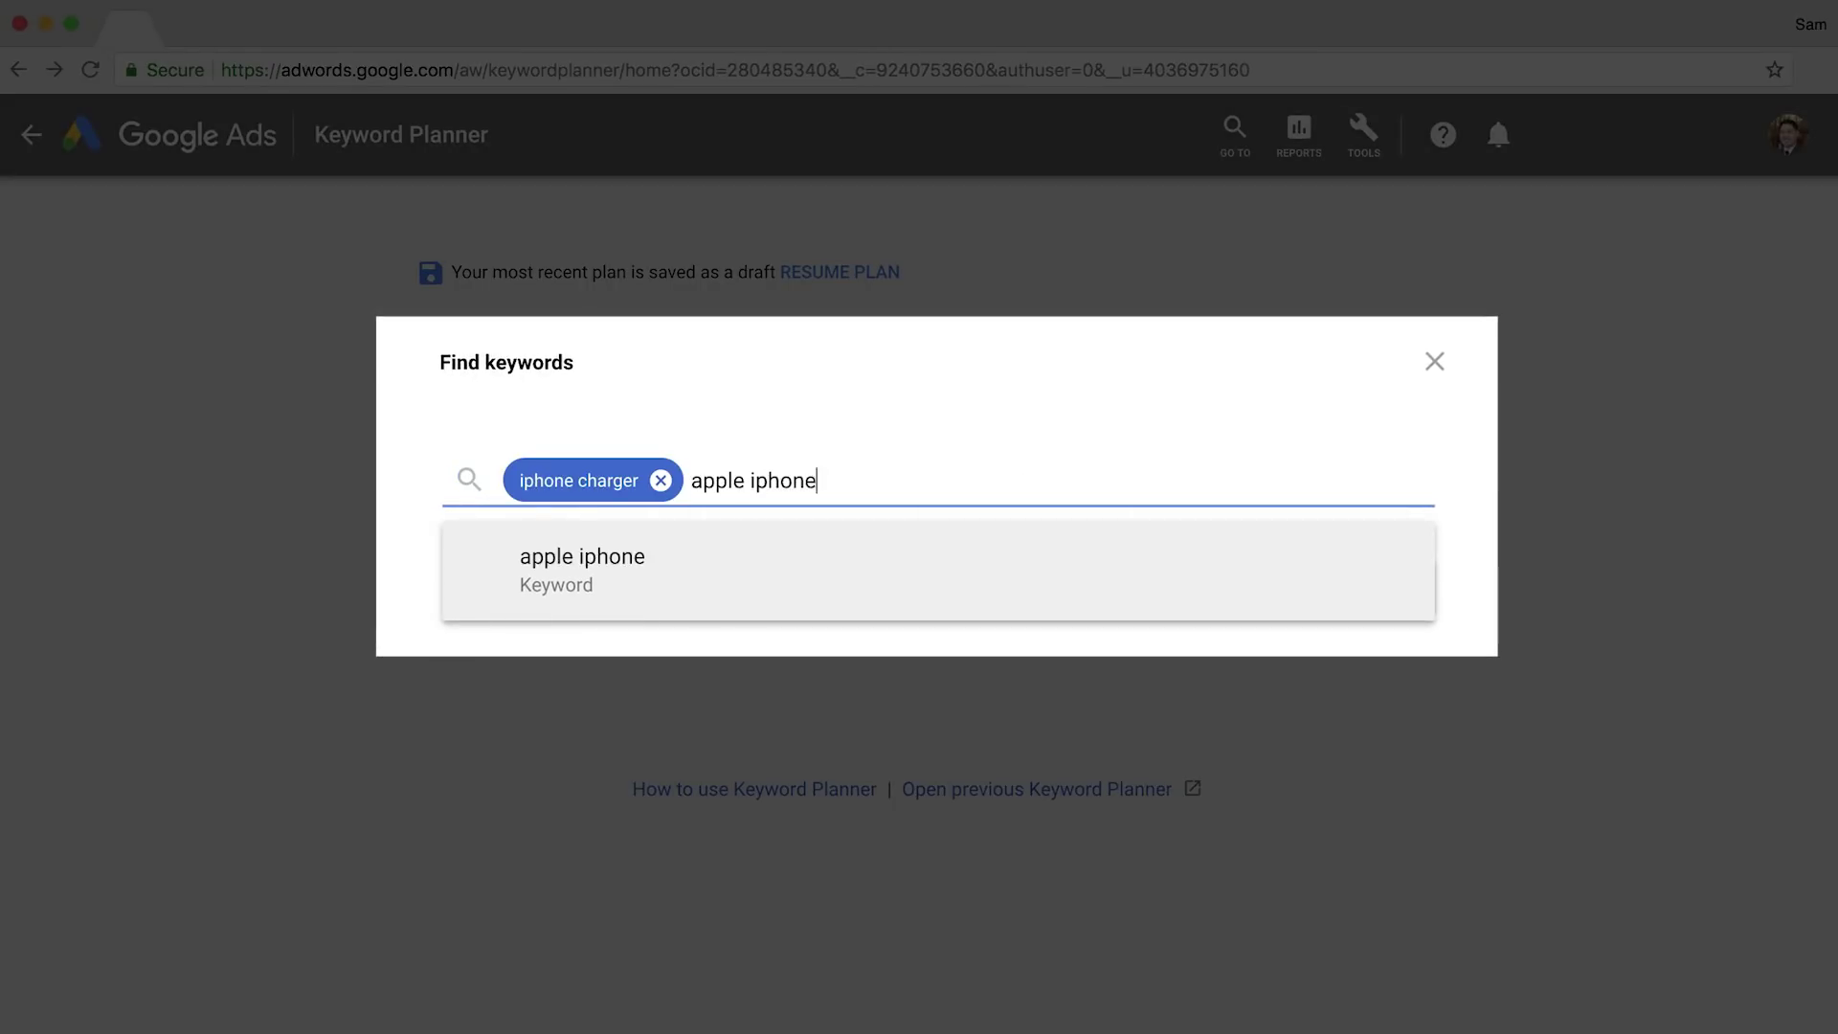
text(iphone charger)
key(Return)
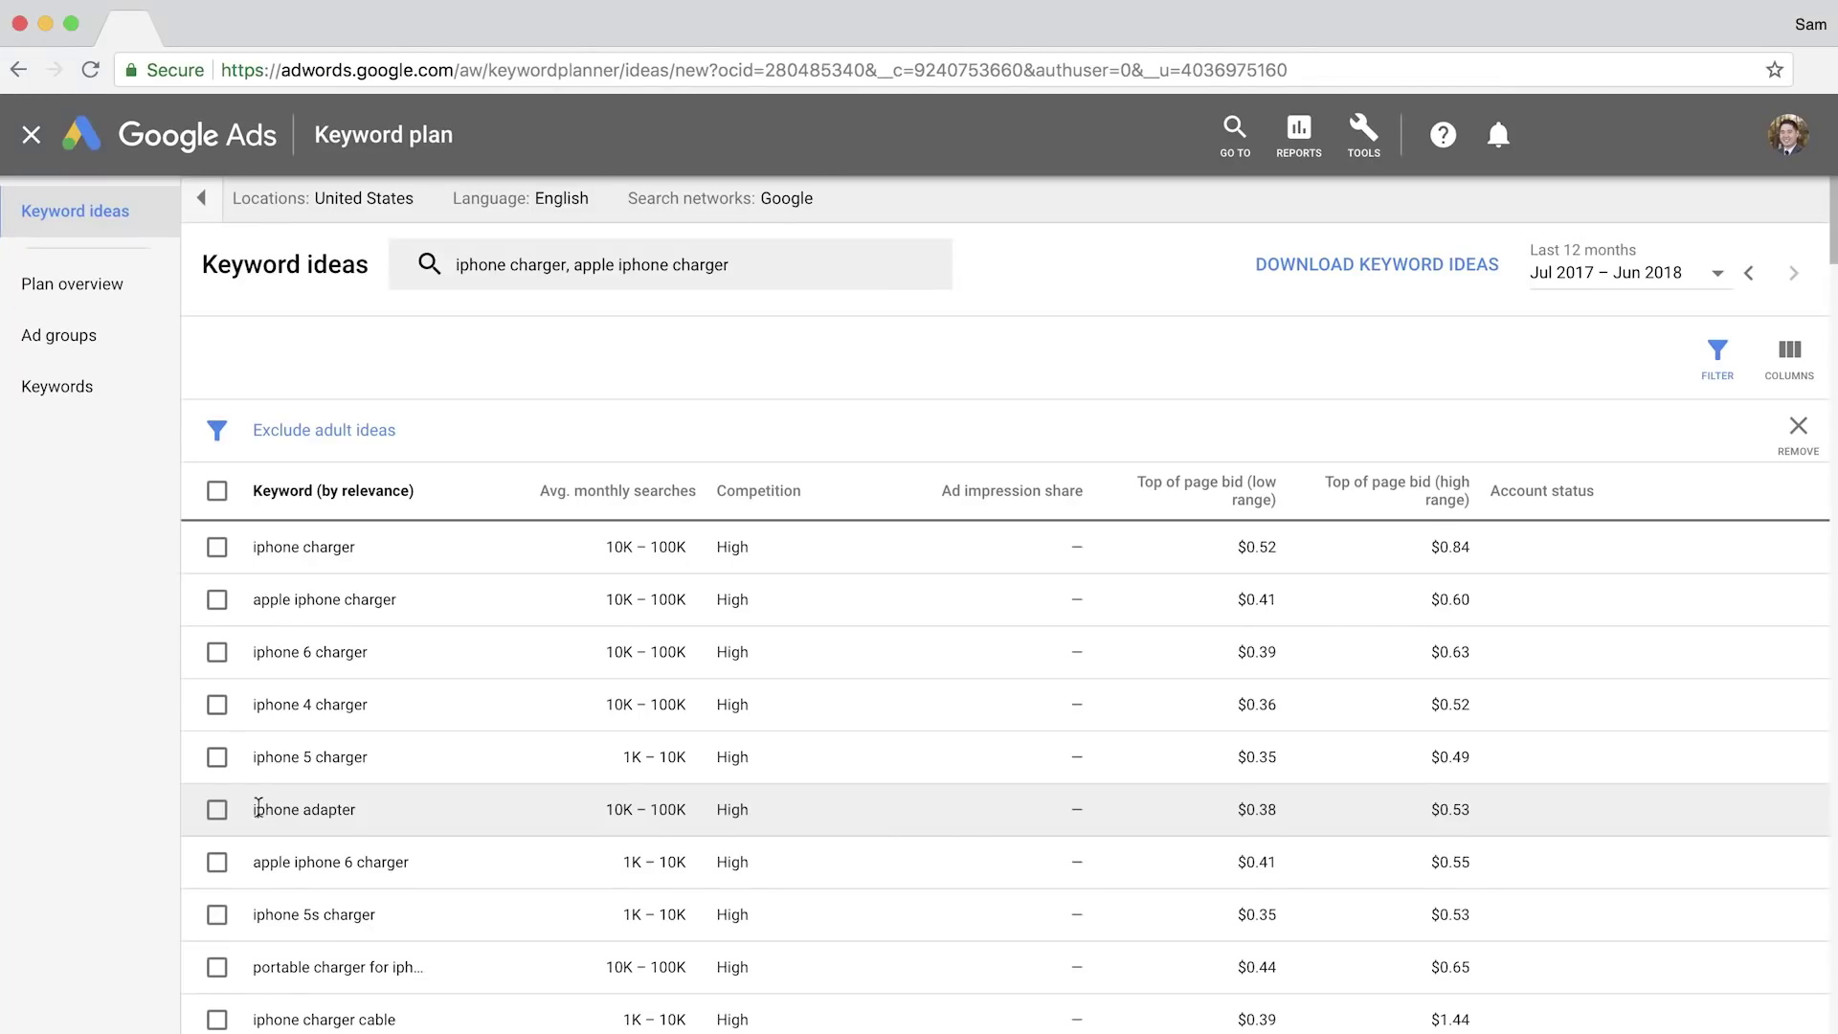
Add both charger keywords to the plan as exact match and view the plan's keywords
click(217, 599)
click(217, 548)
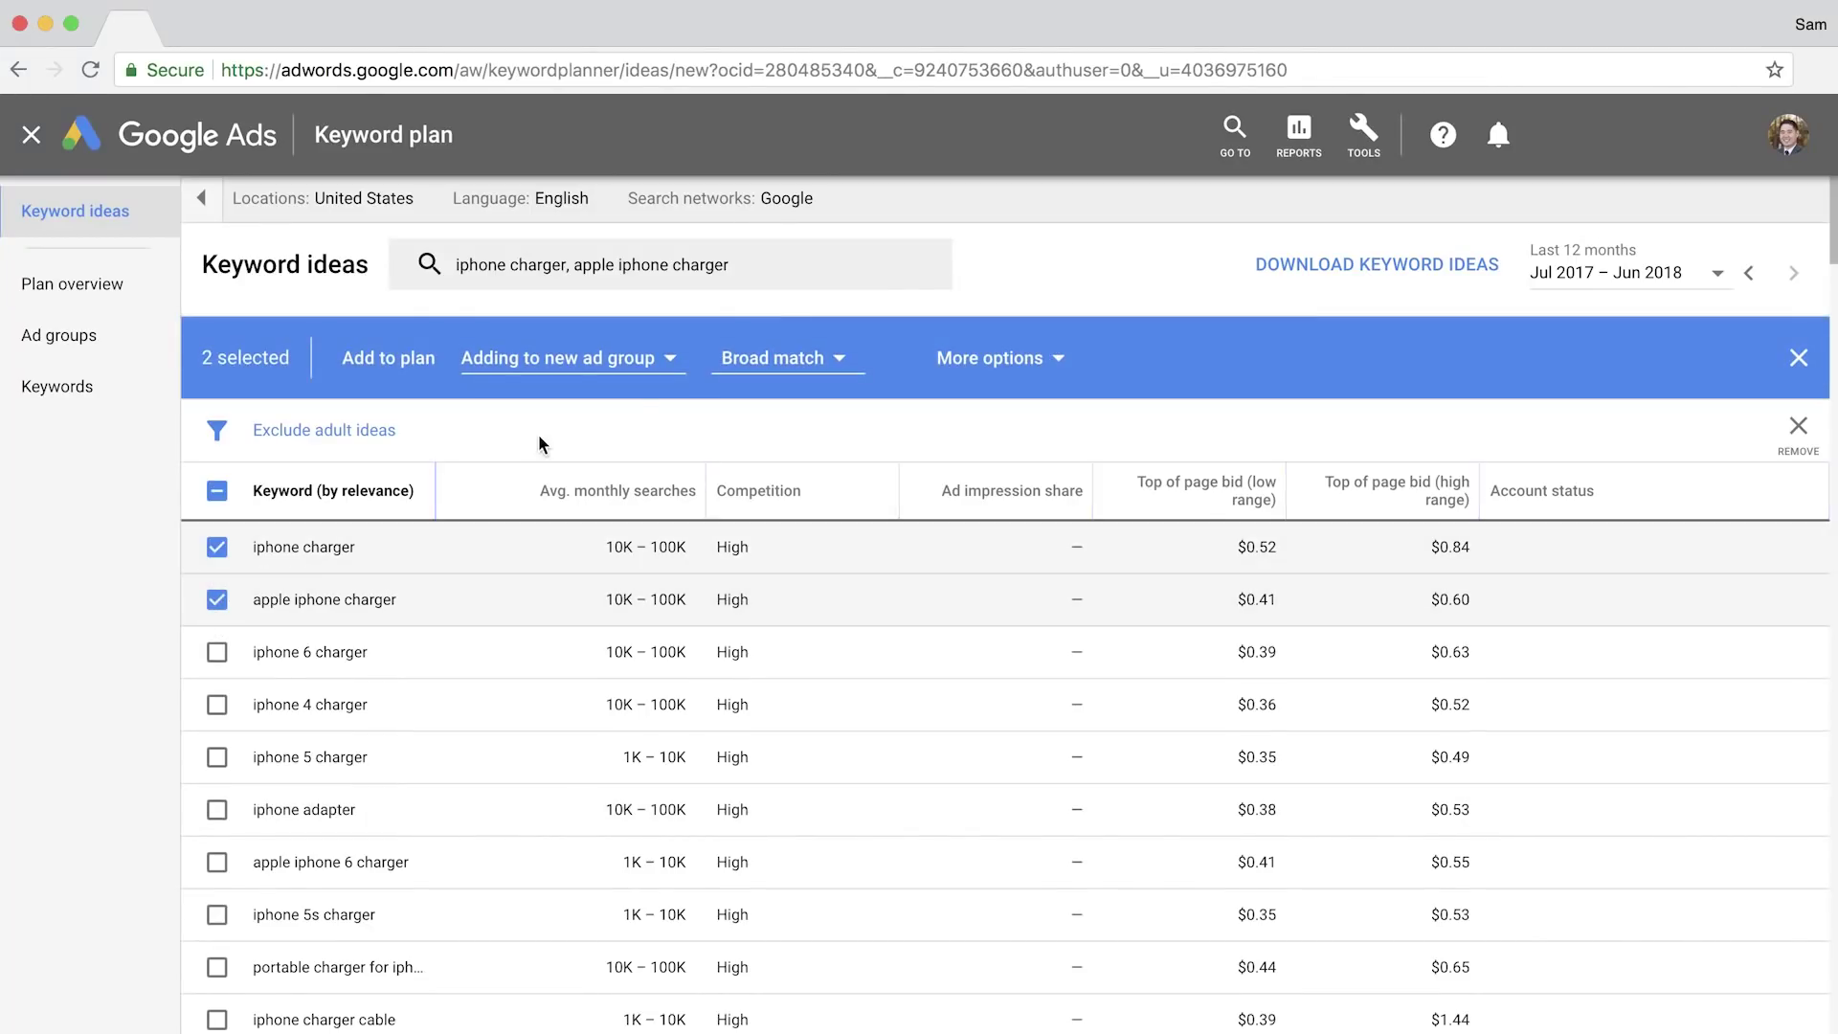
click(768, 362)
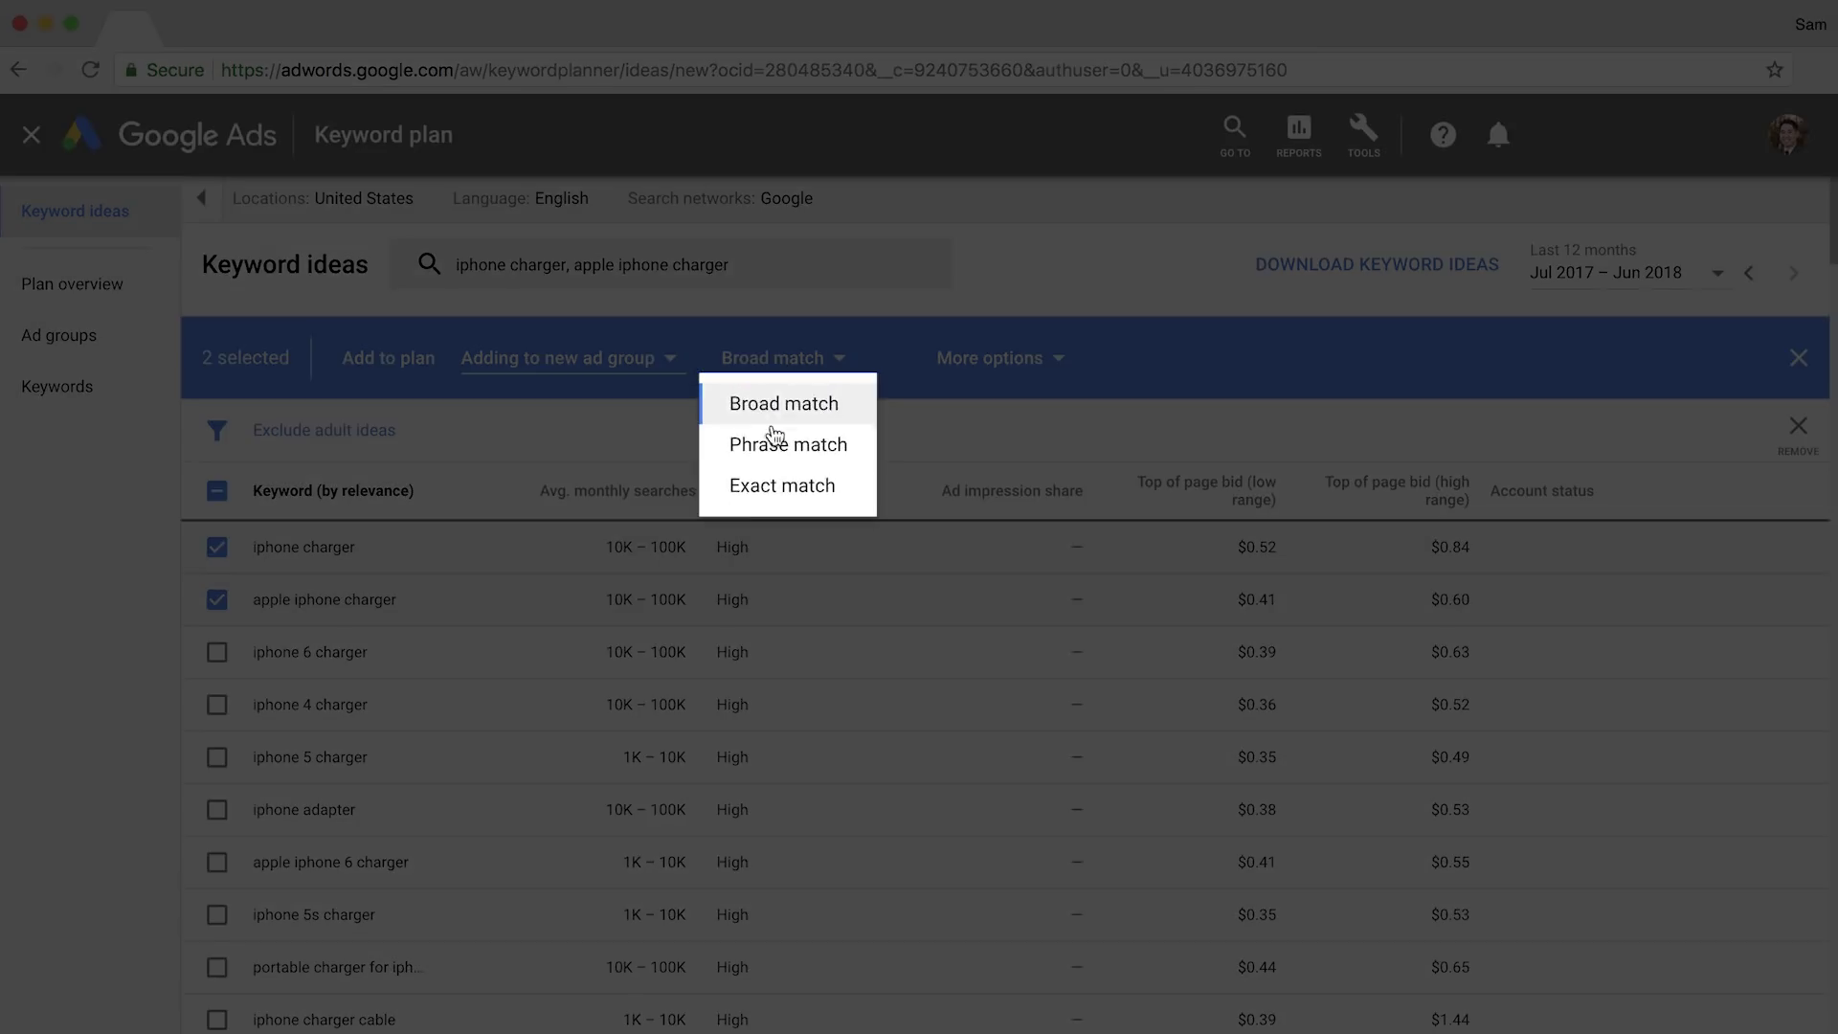
click(771, 483)
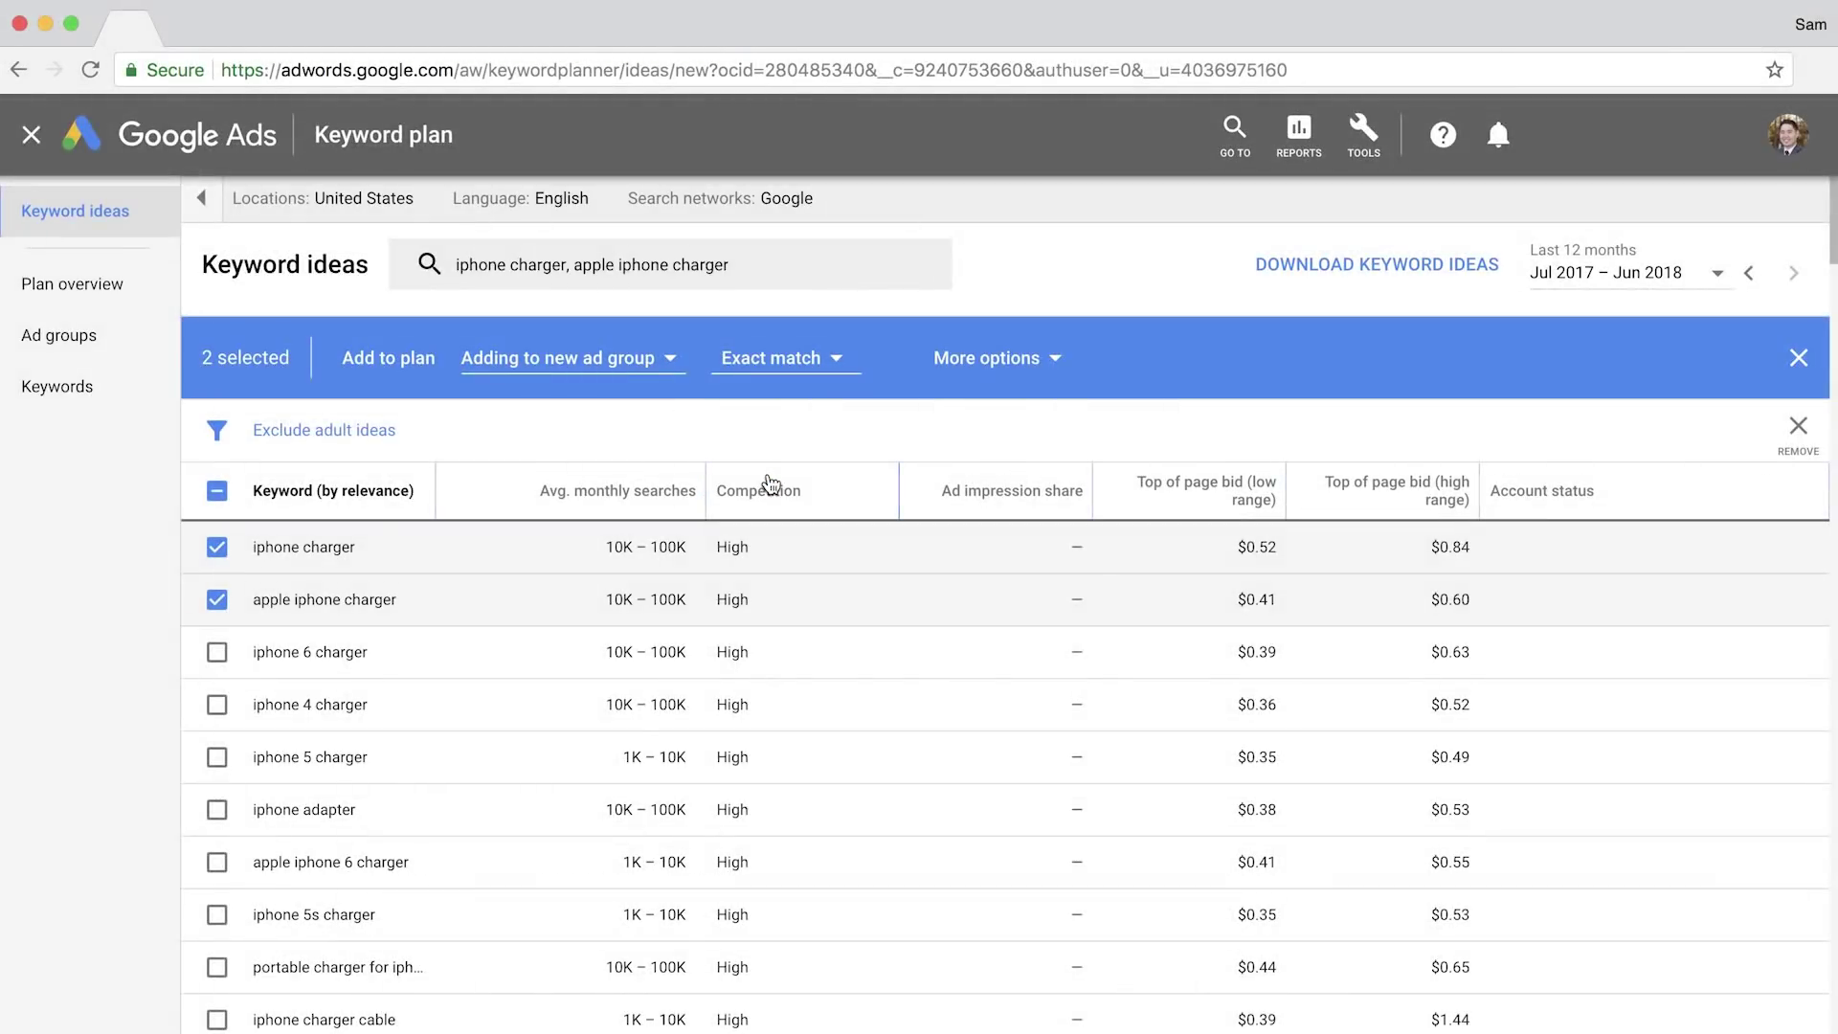
click(388, 358)
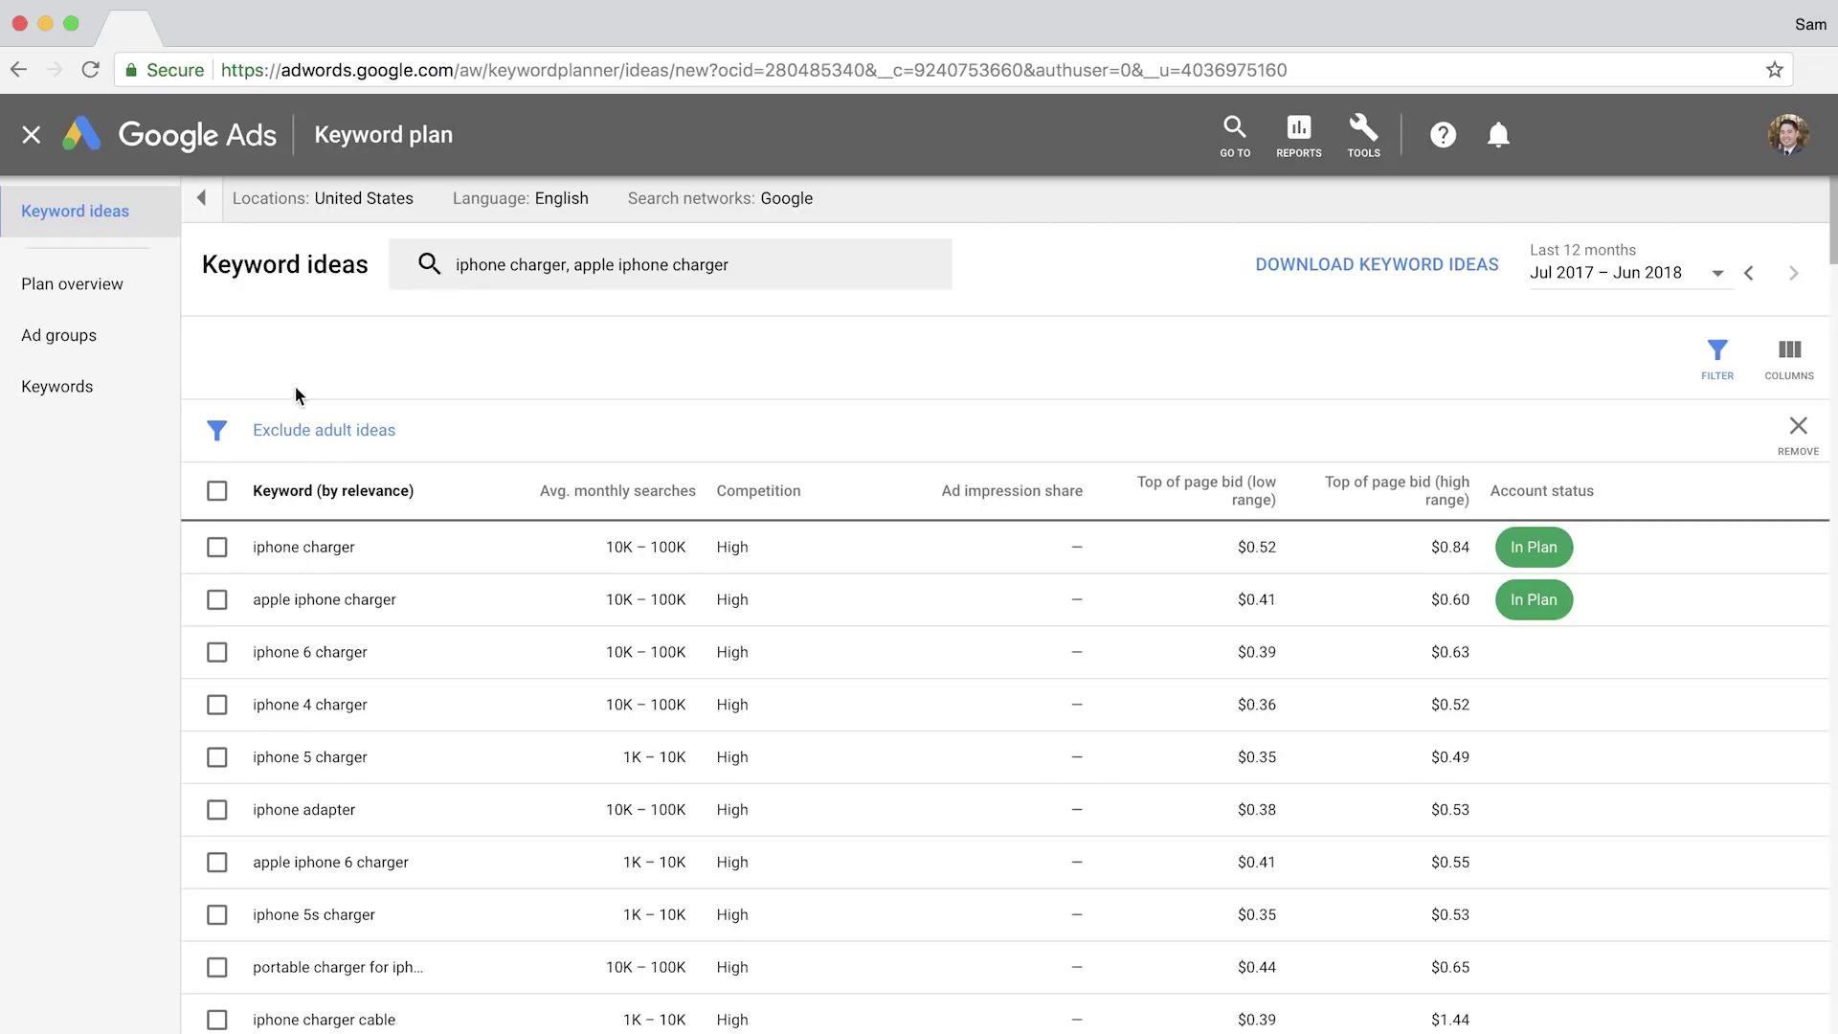
click(72, 385)
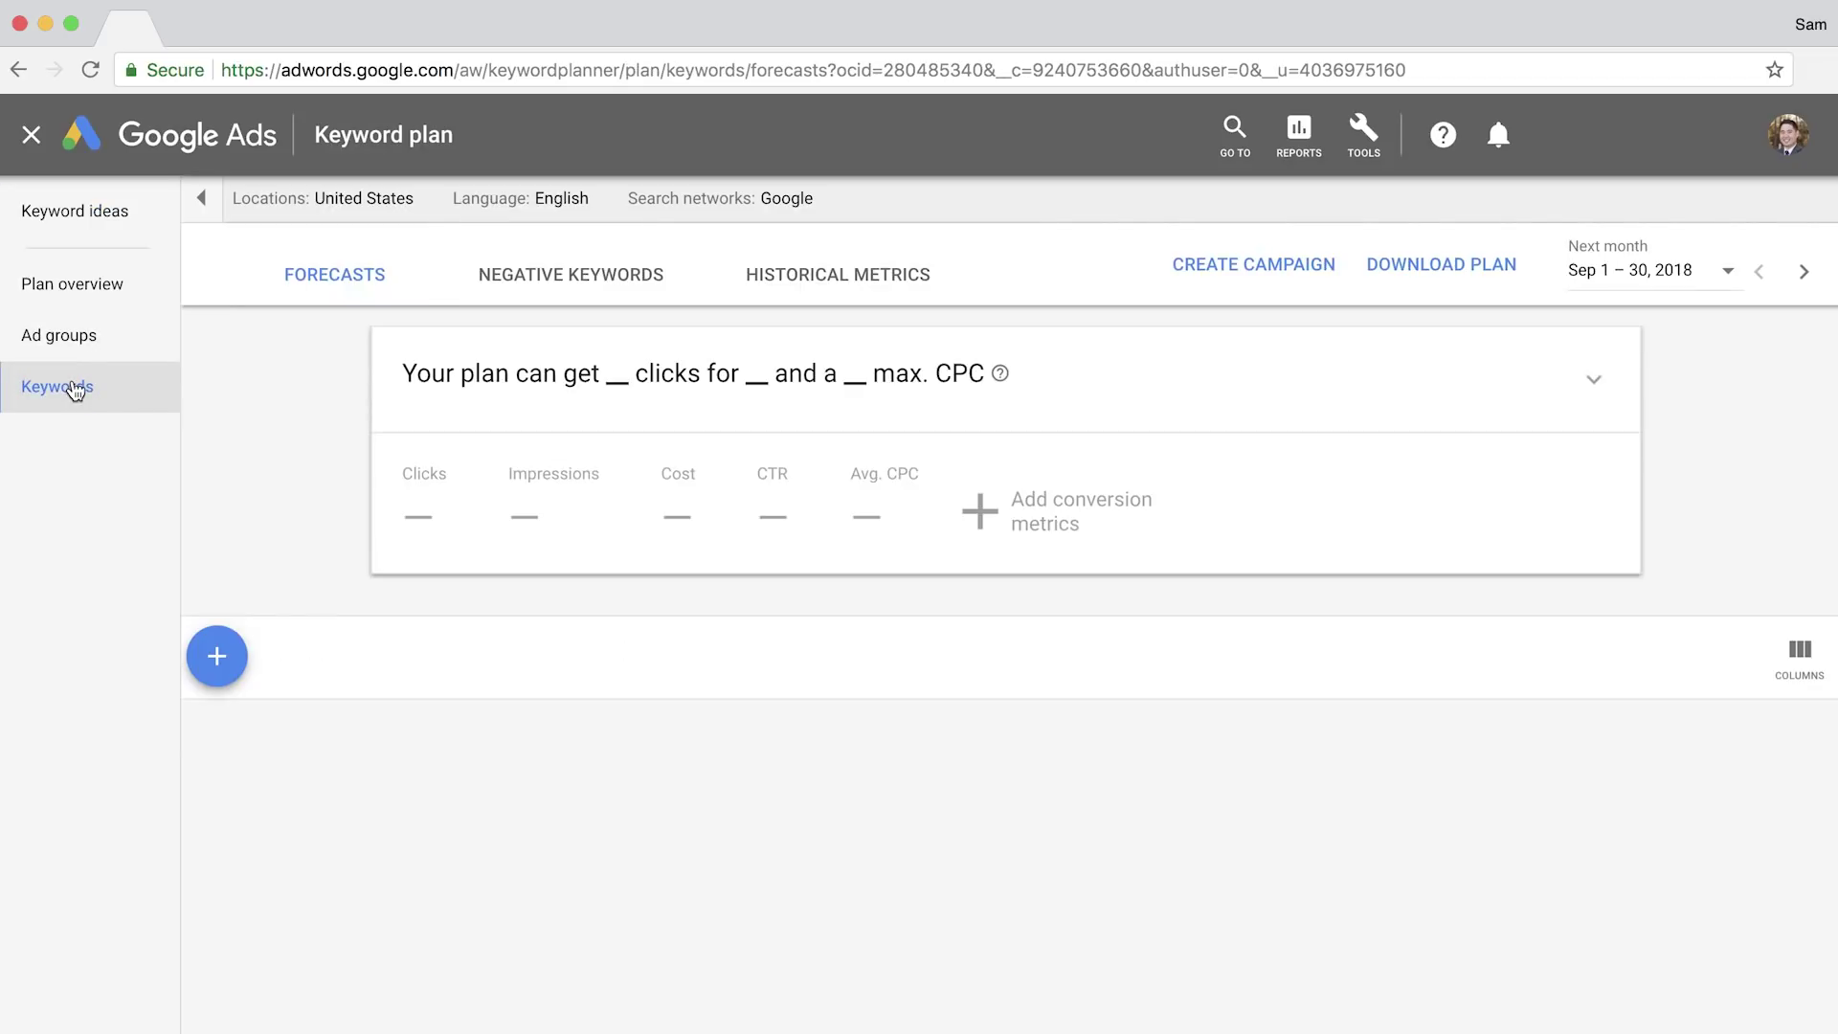
Replace the plan's maximum CPC with 7, applying the $7.10 limit
click(911, 375)
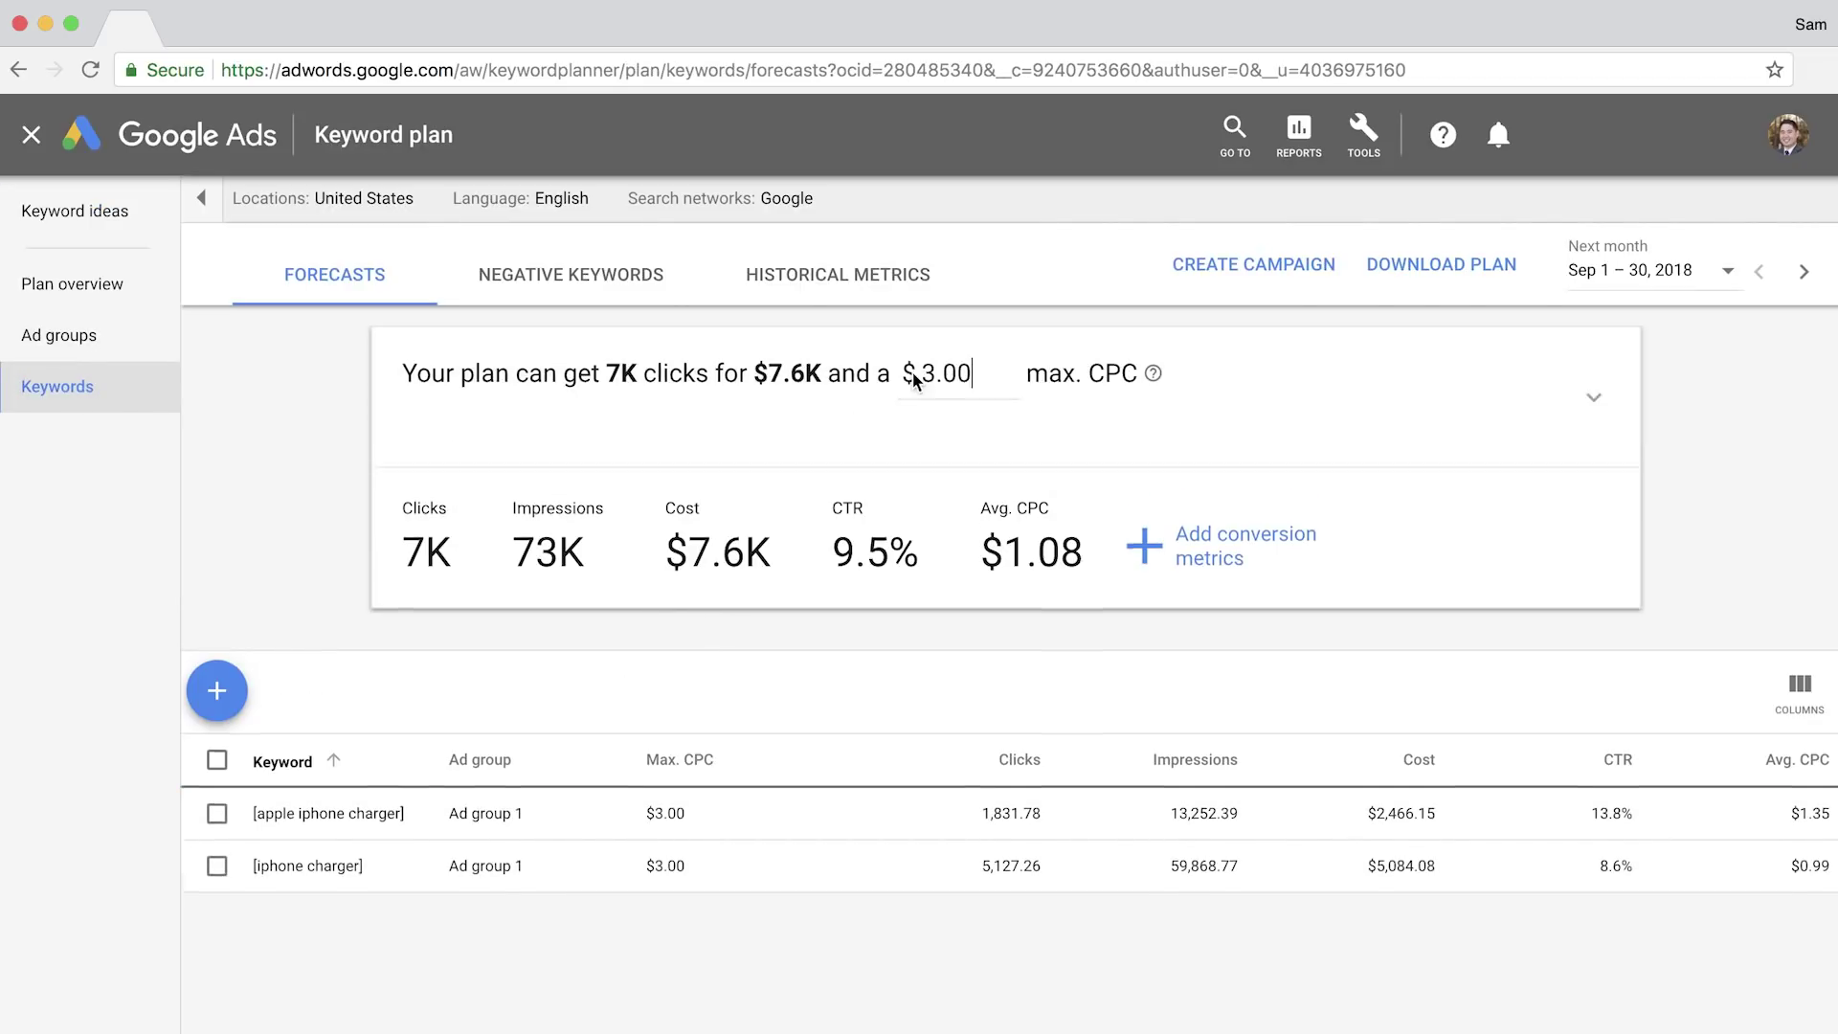
text(9999)
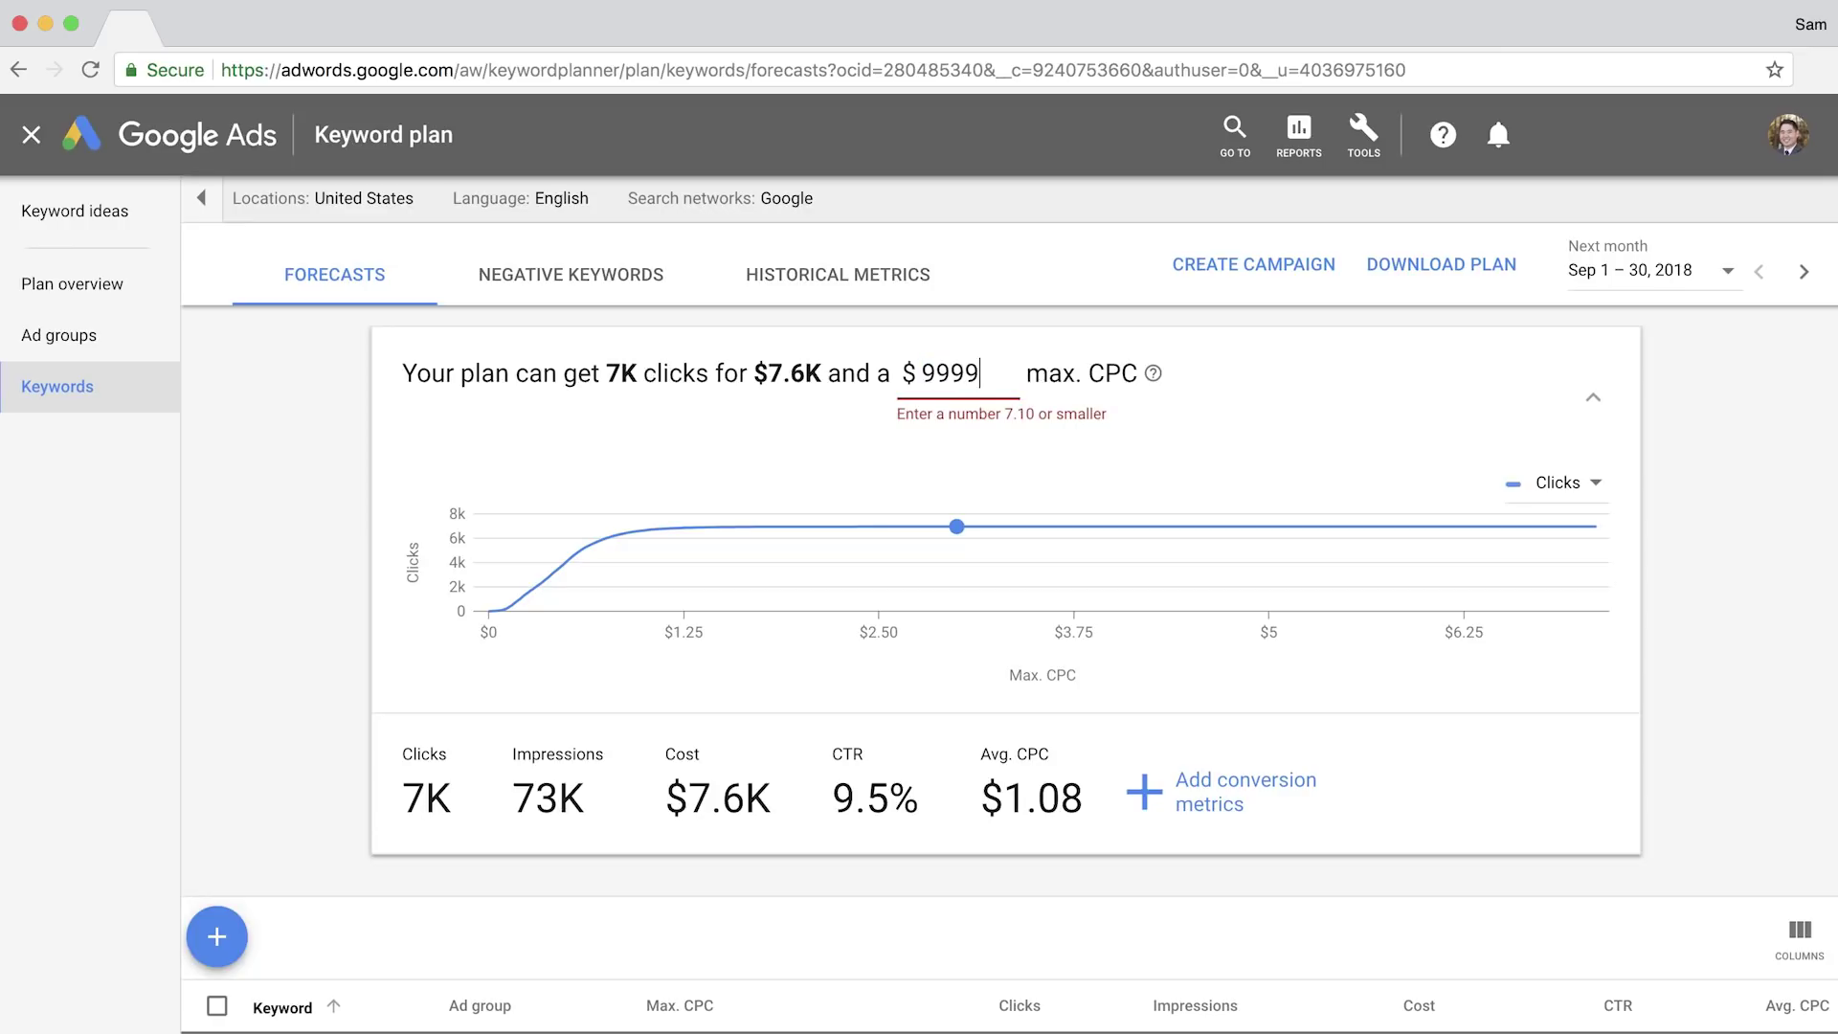
key(super+a)
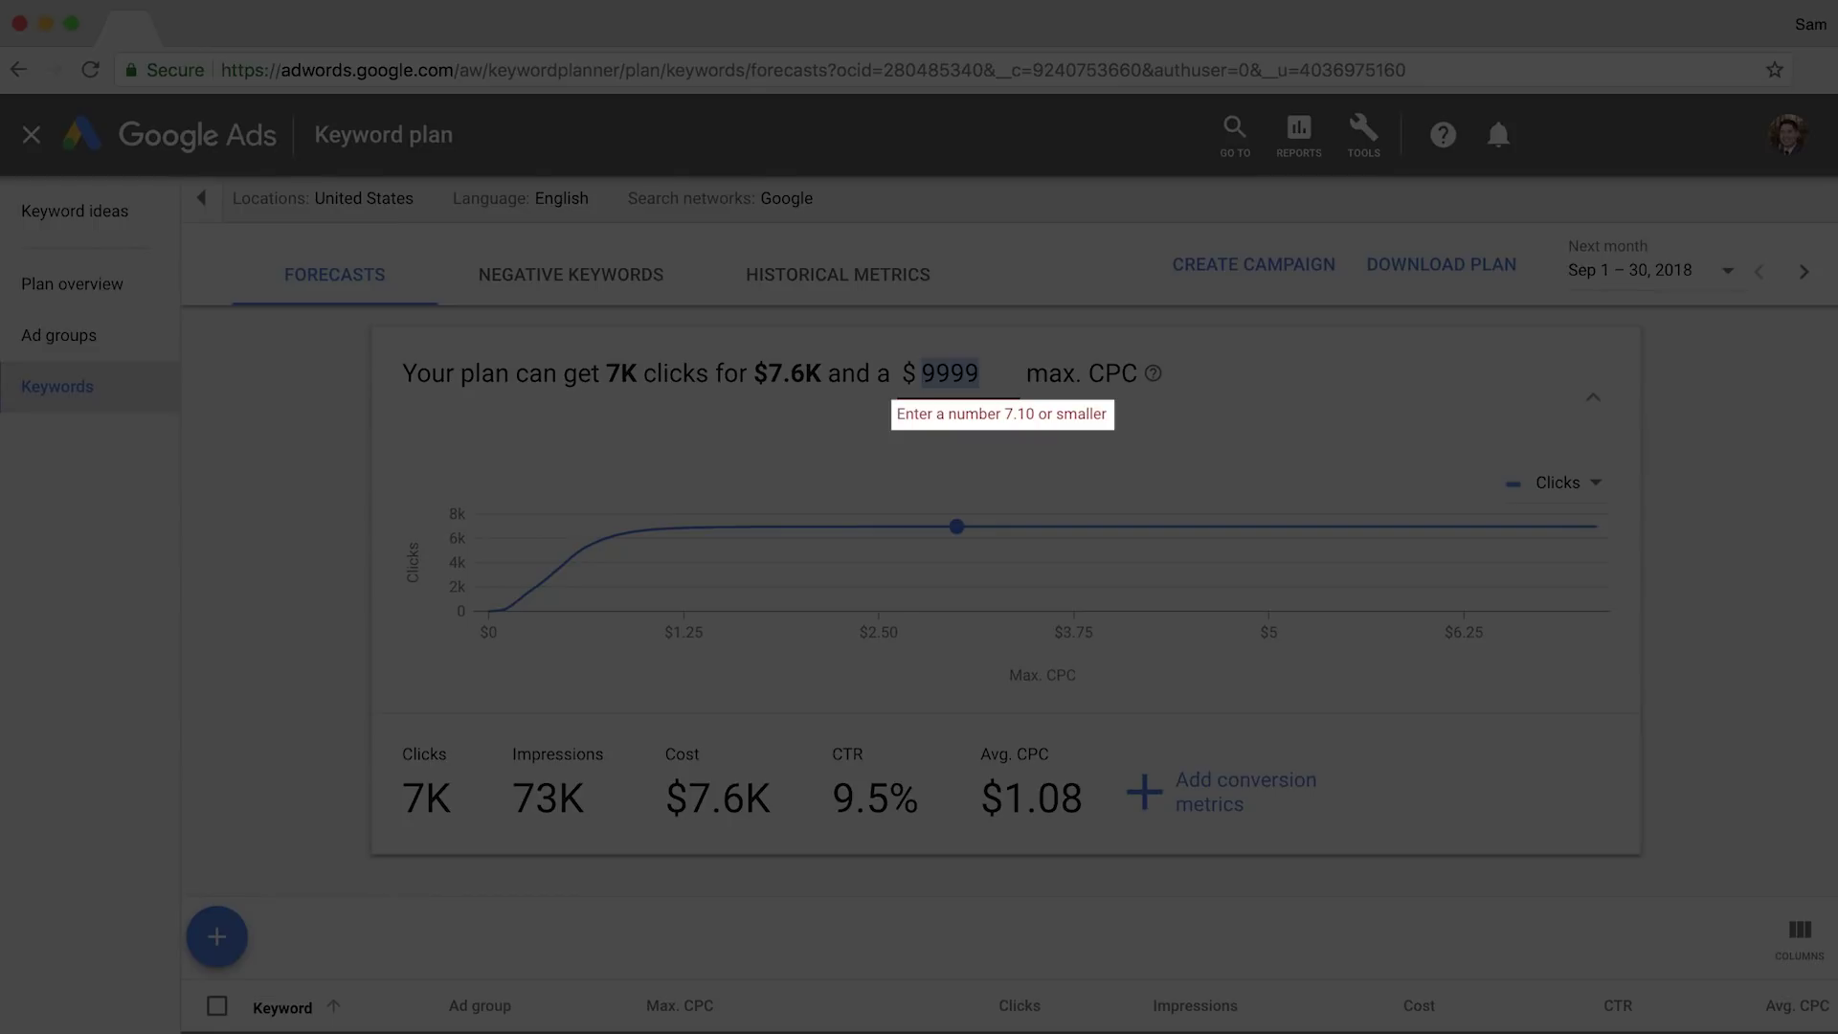
text(7.10)
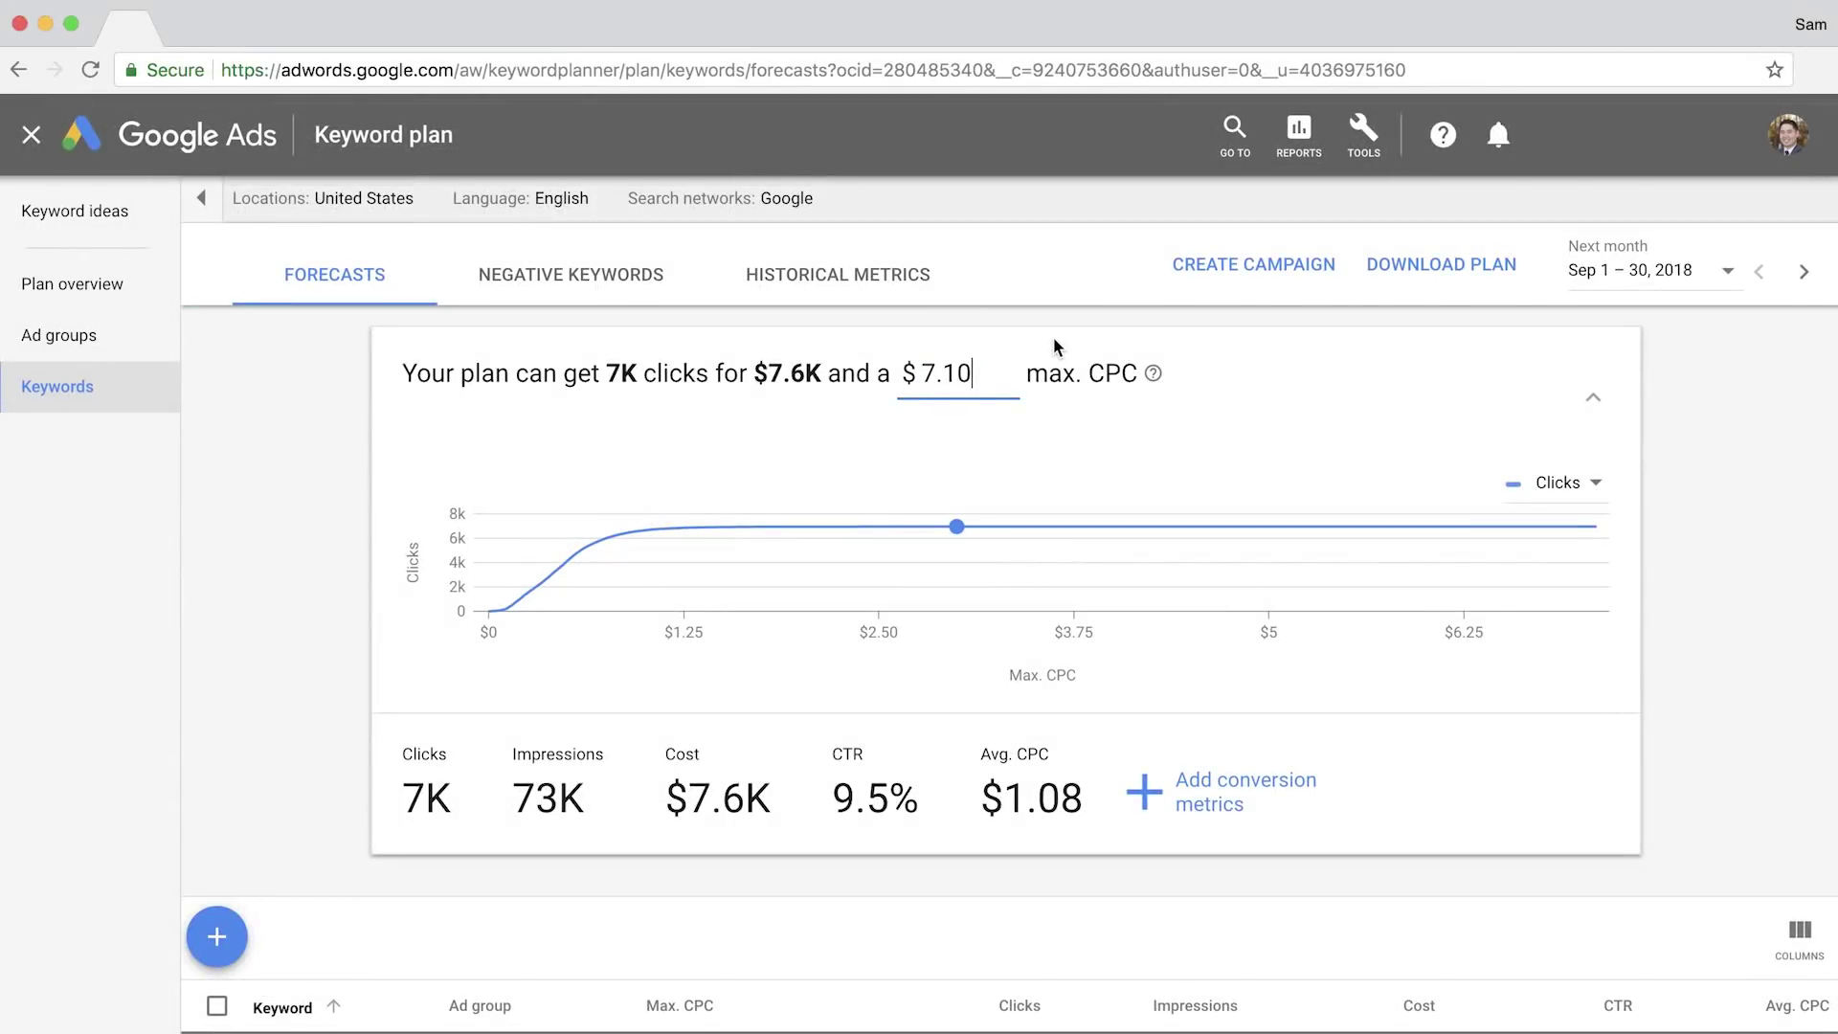
click(1053, 337)
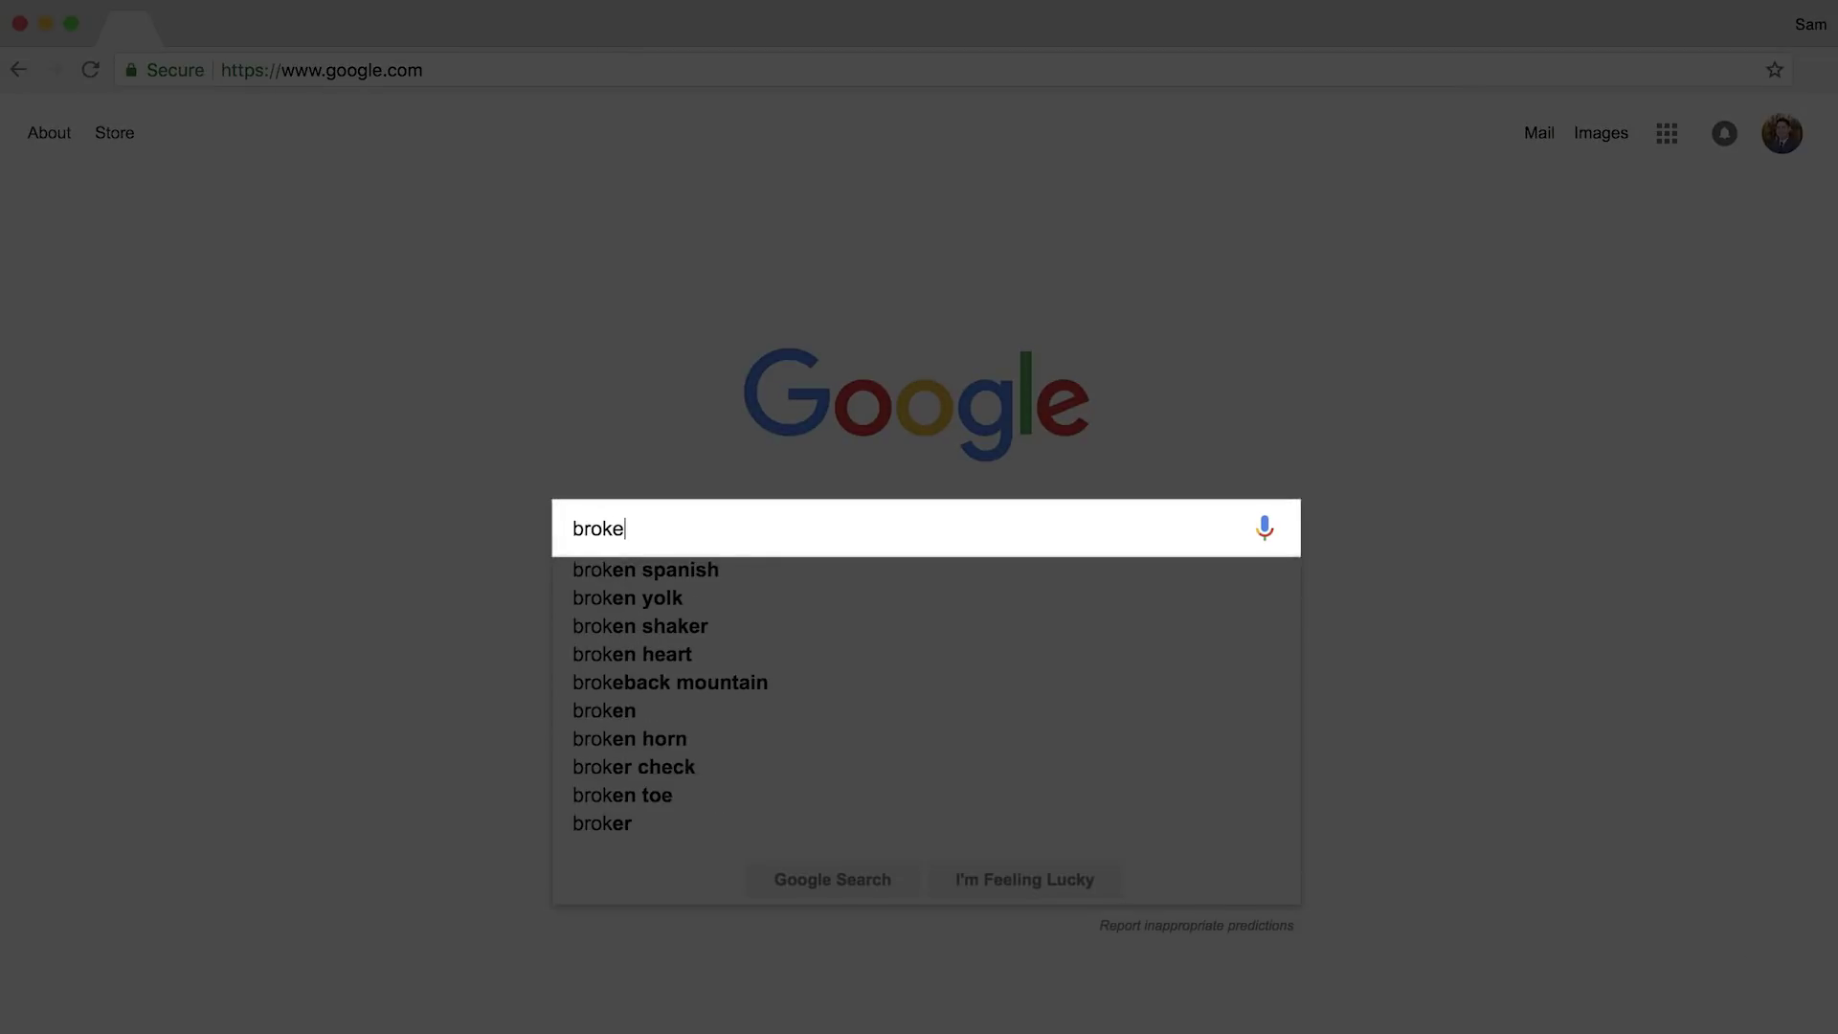
Search Google for 'broken link building' and paste the top Ahrefs guide URL as the keyword source
text(lding)
key(Return)
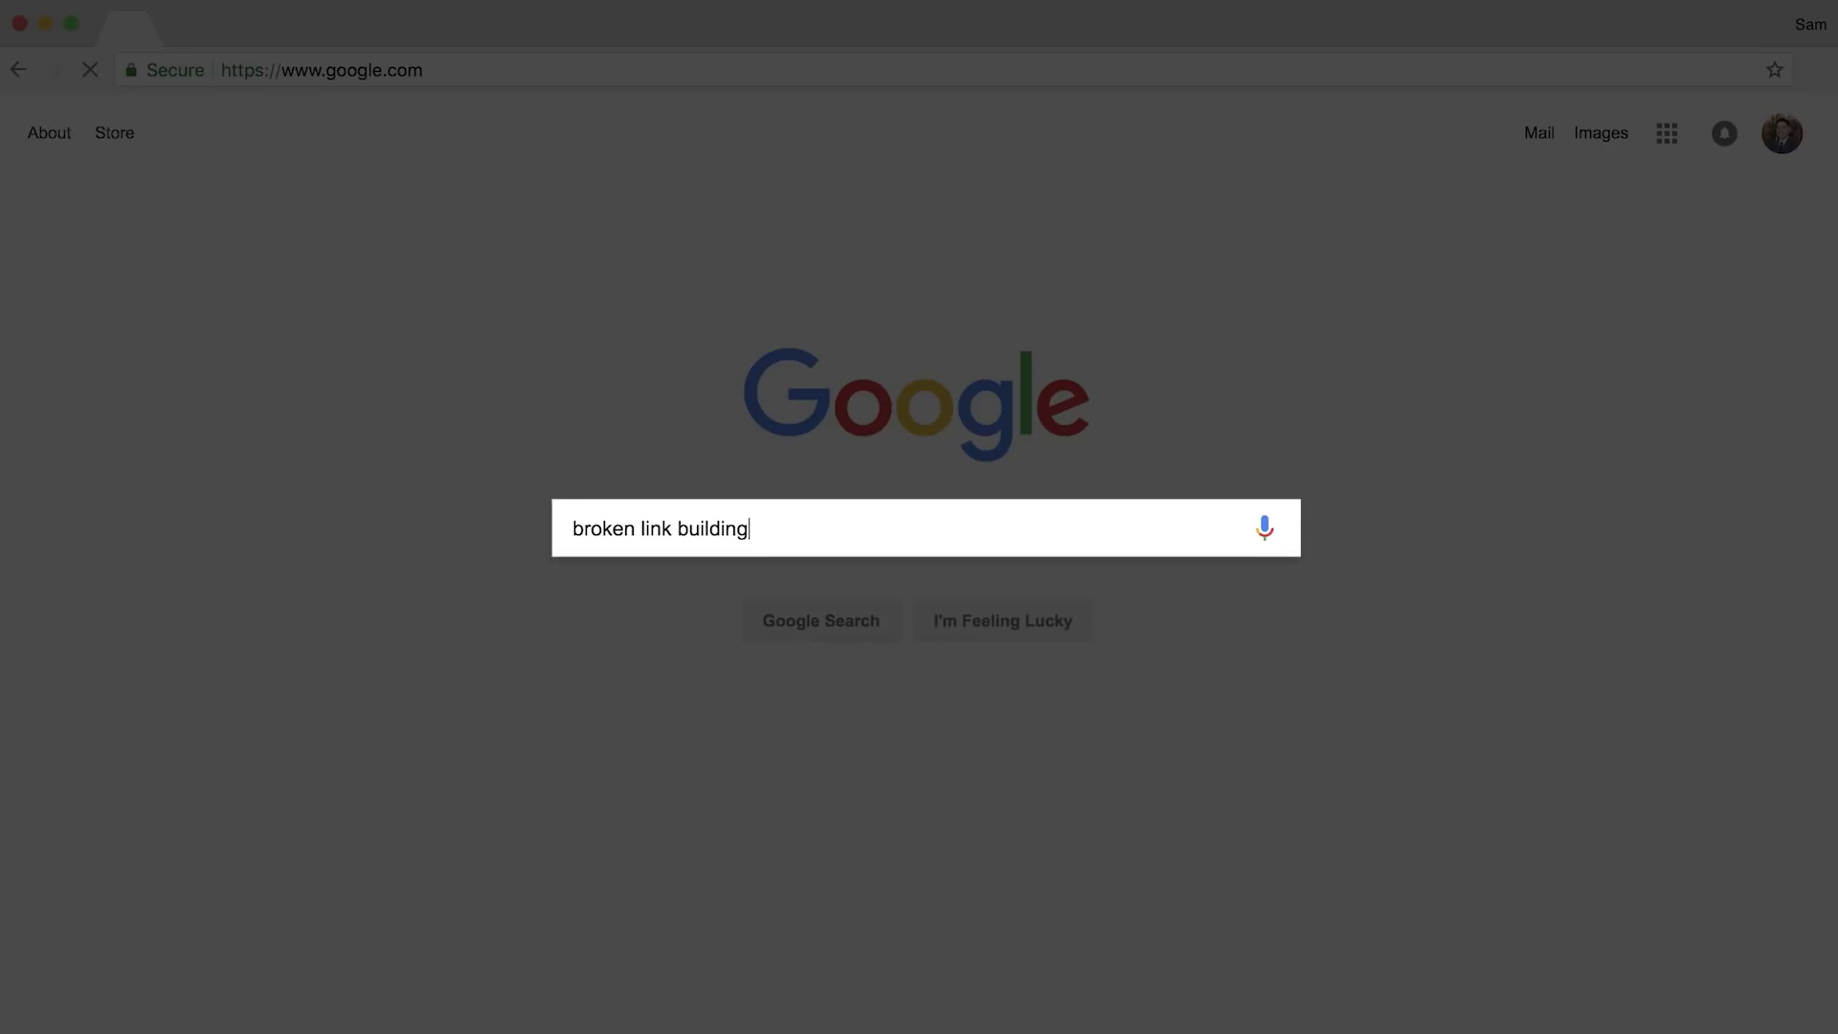
scroll(1629, 871, down, 1)
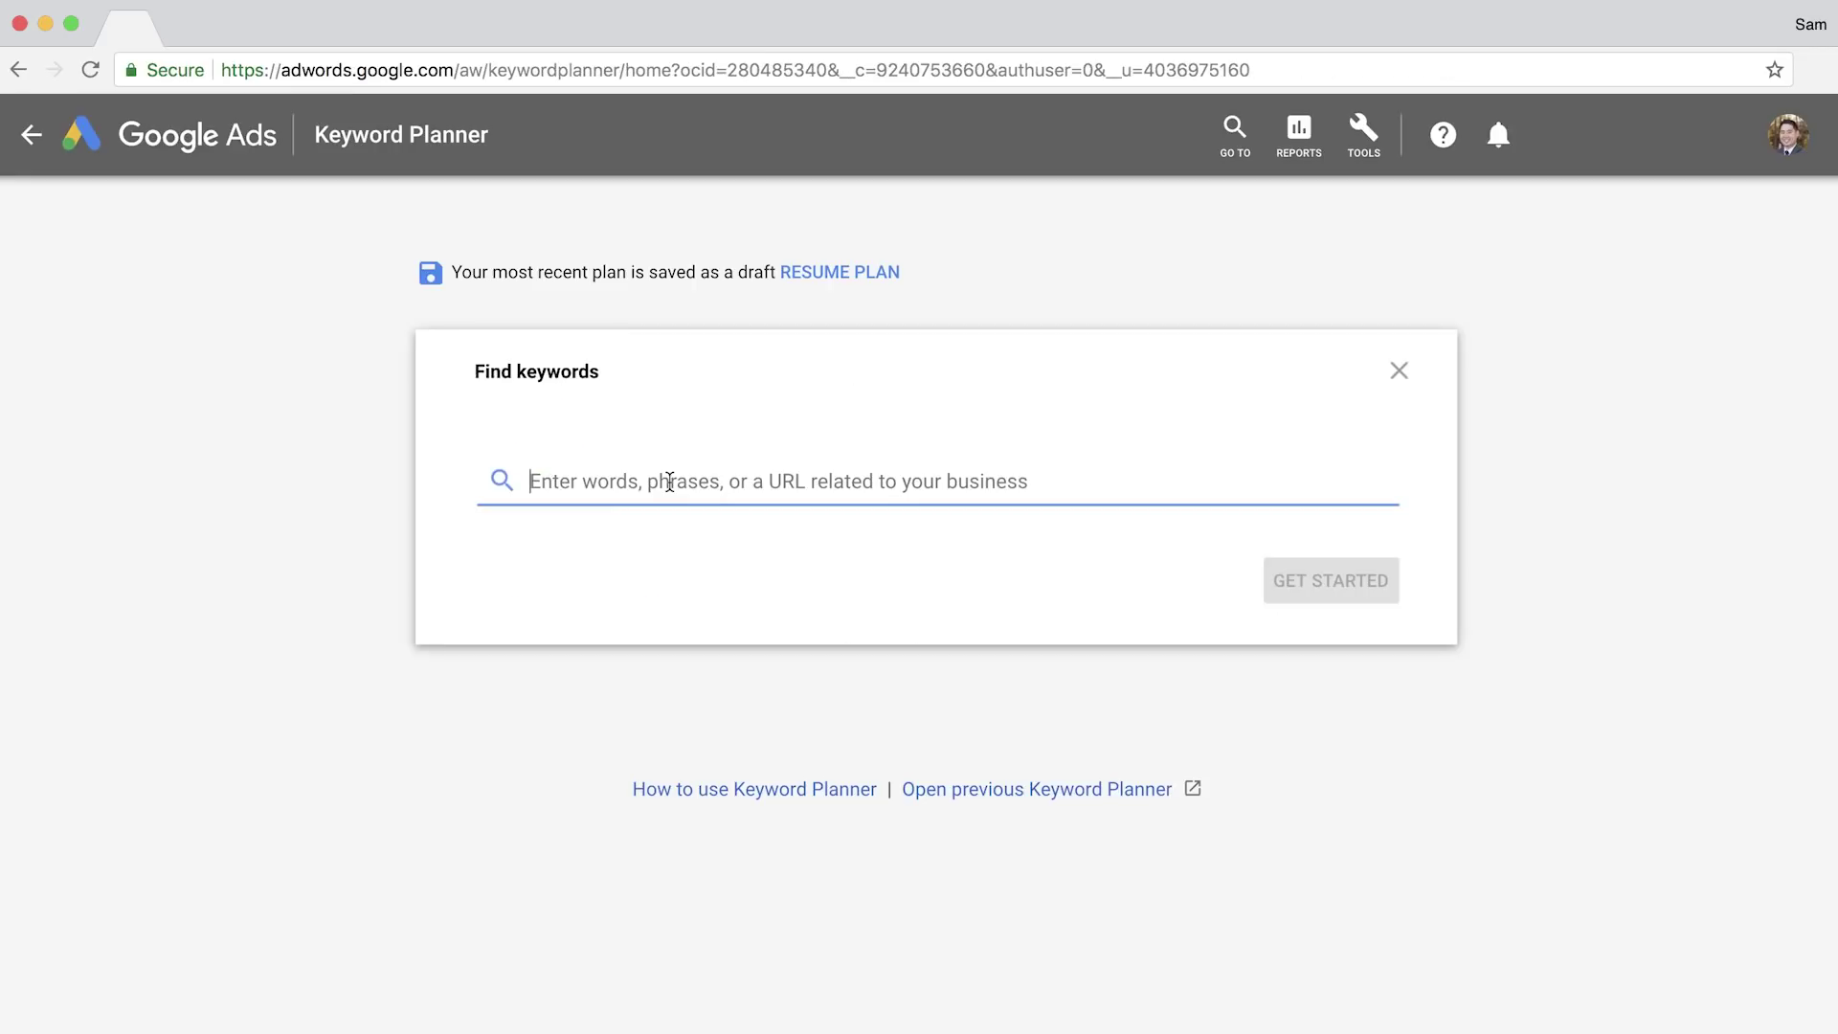
text(https://ahrefs.com/blog/broken-link-building/)
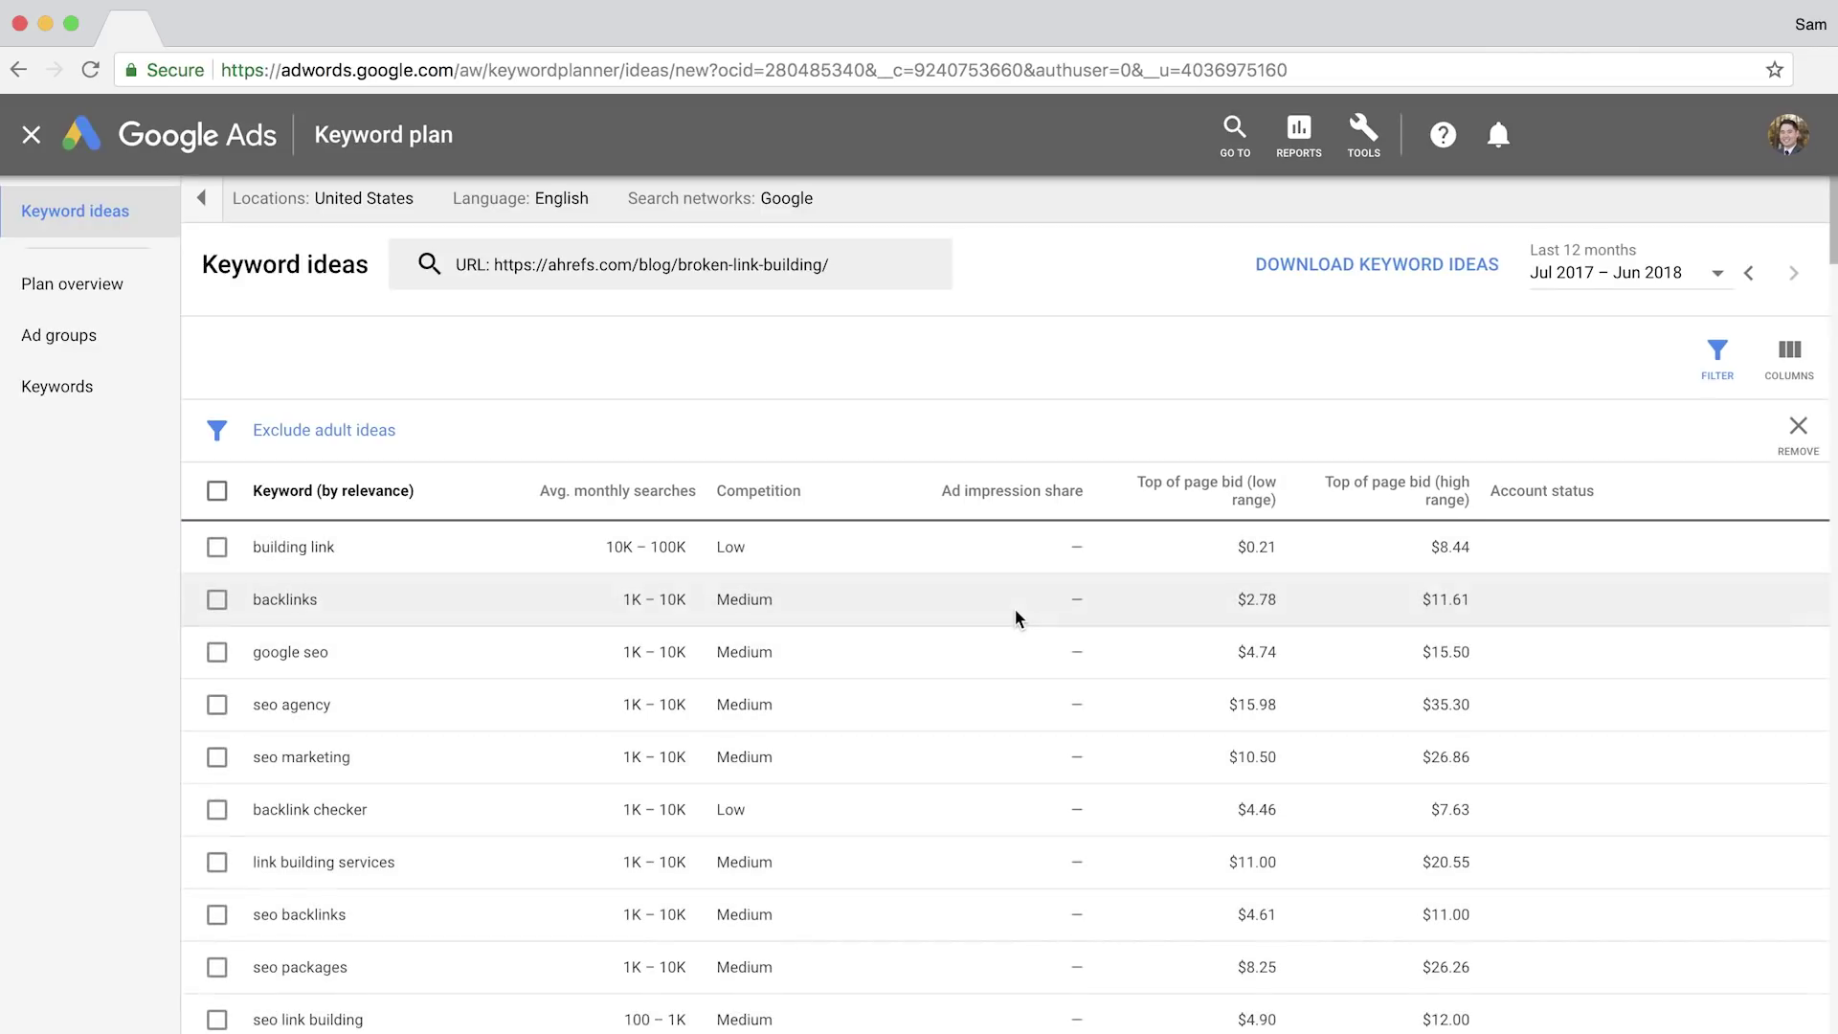
Scroll the Ahrefs guide's keyword ideas down to 'link building company'
scroll(1173, 738, down, 5)
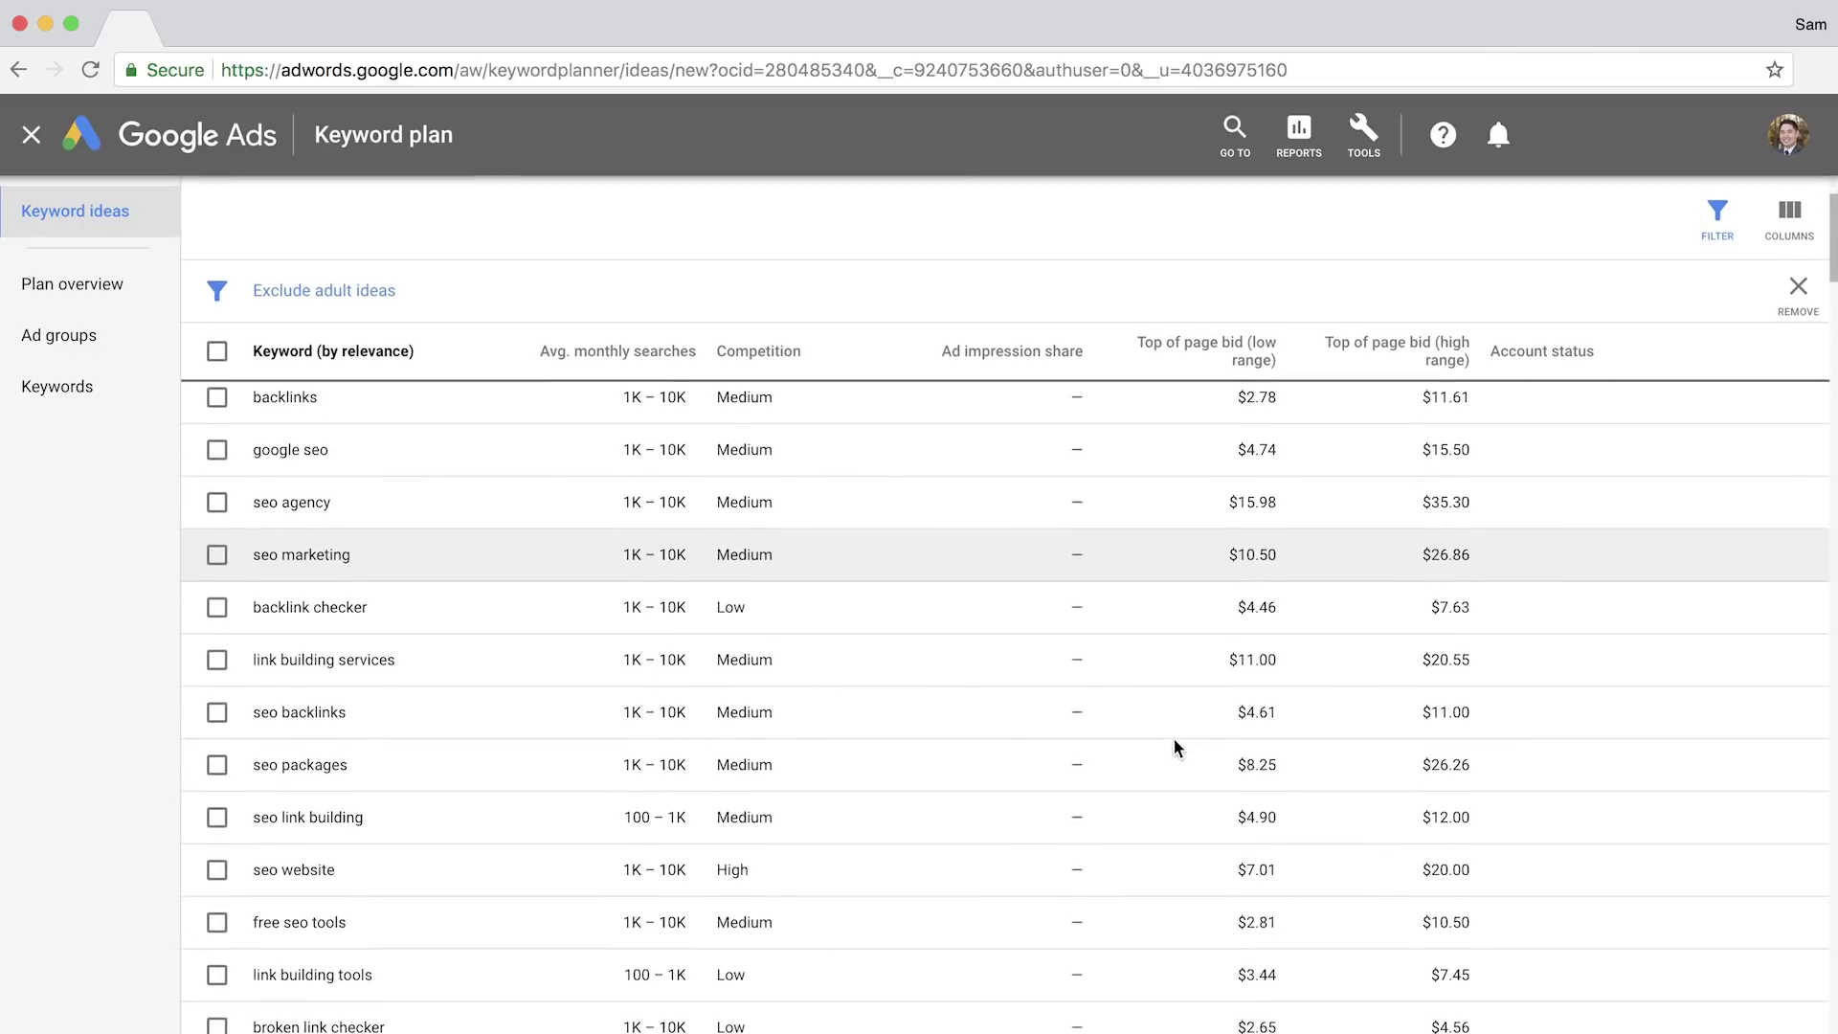
scroll(1173, 738, down, 4)
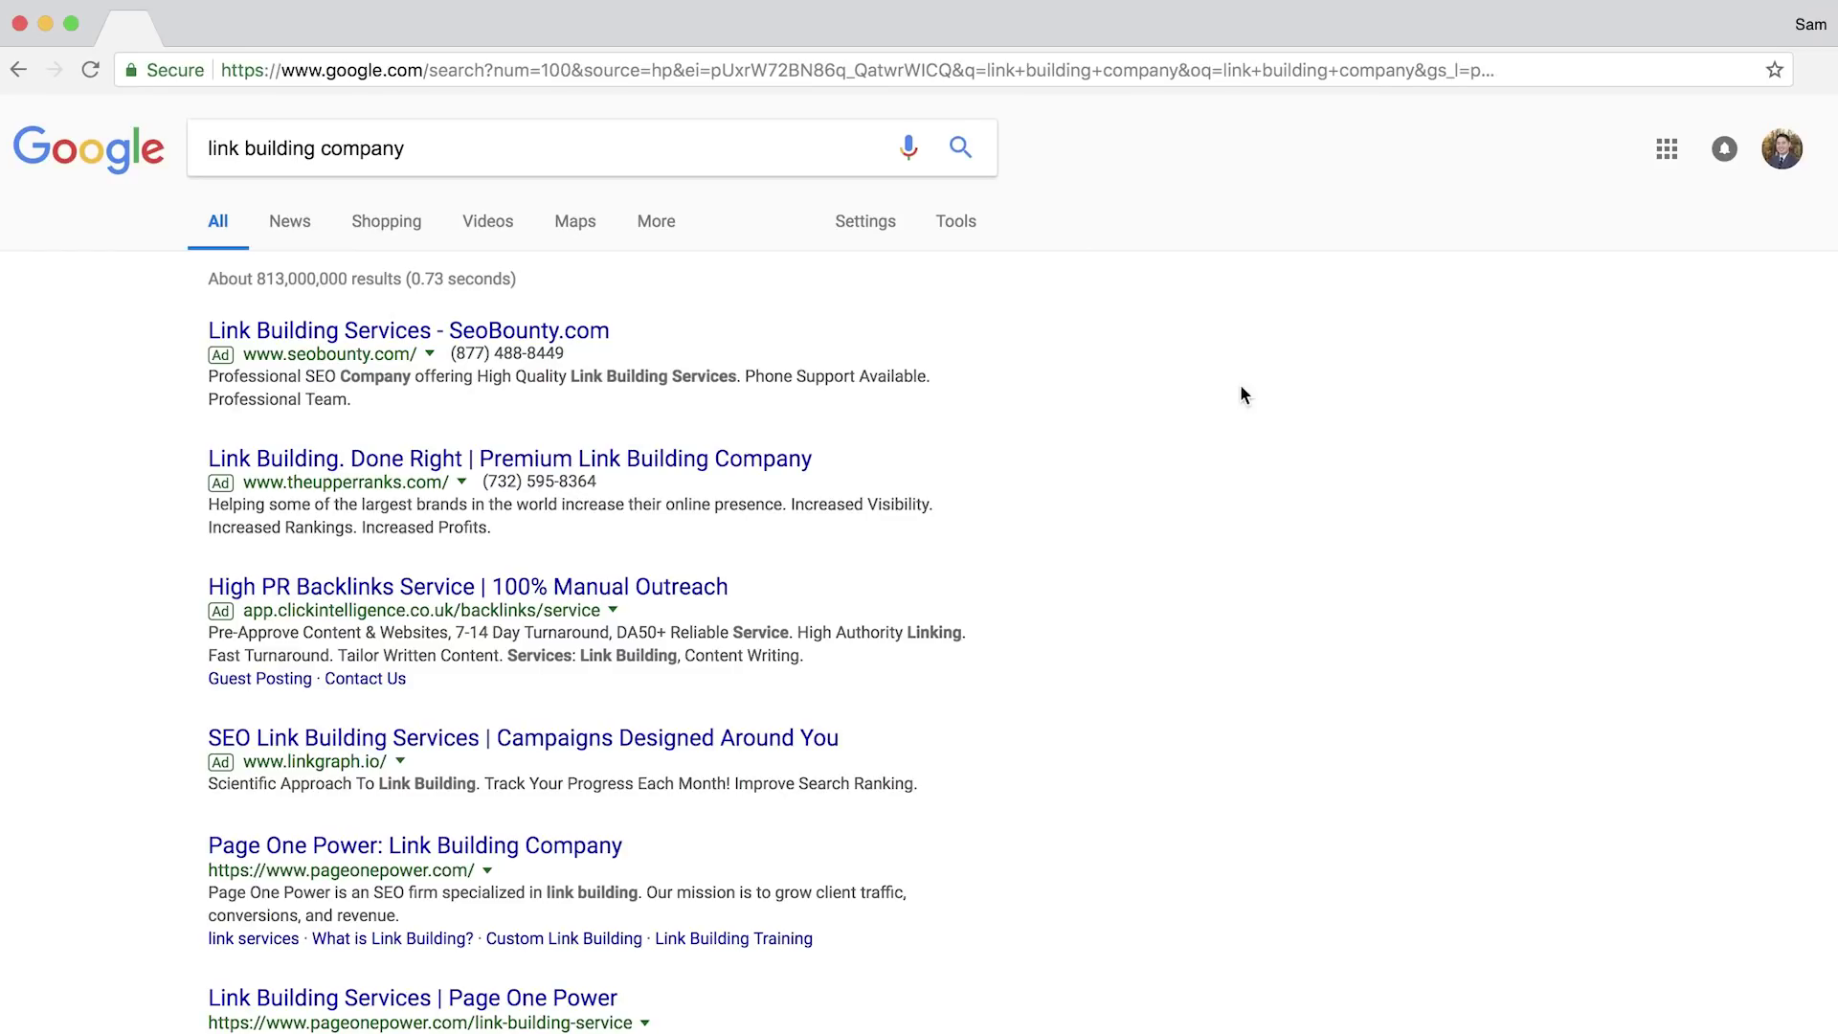
Scroll the 'link building company' results and search the page for 'ahre'
scroll(1244, 387, down, 15)
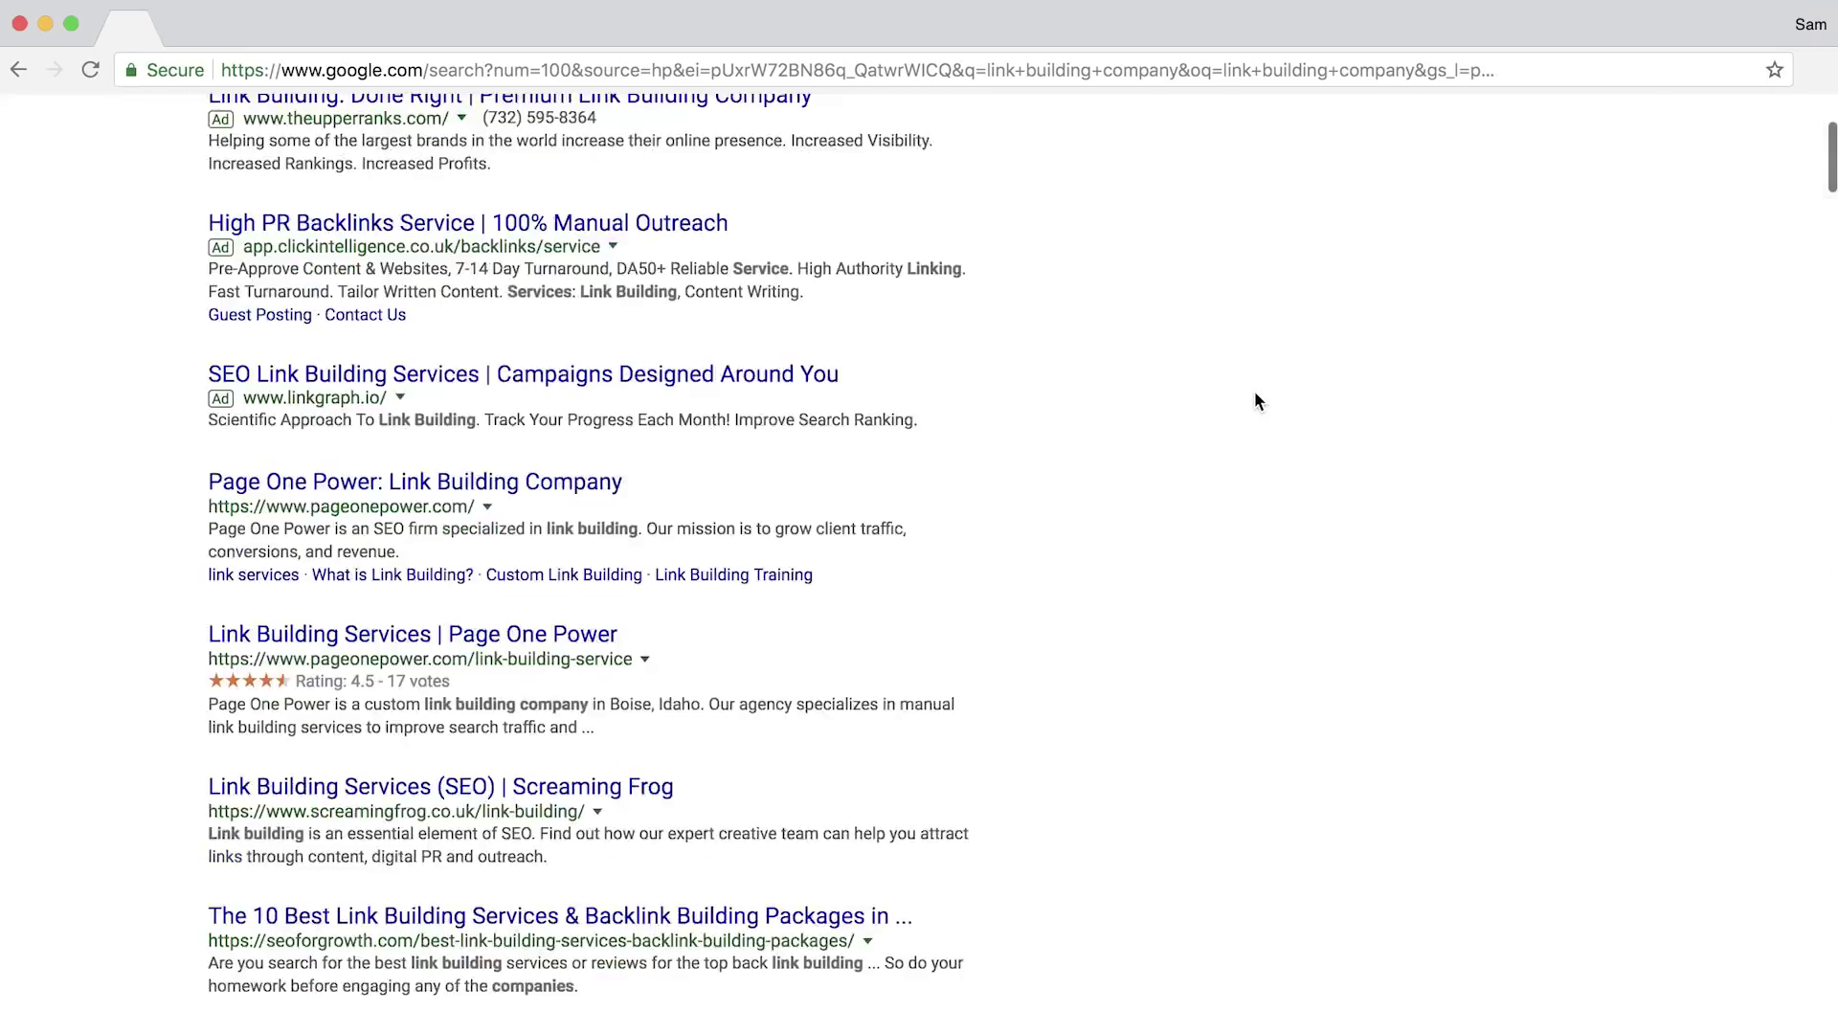
scroll(1257, 400, down, 20)
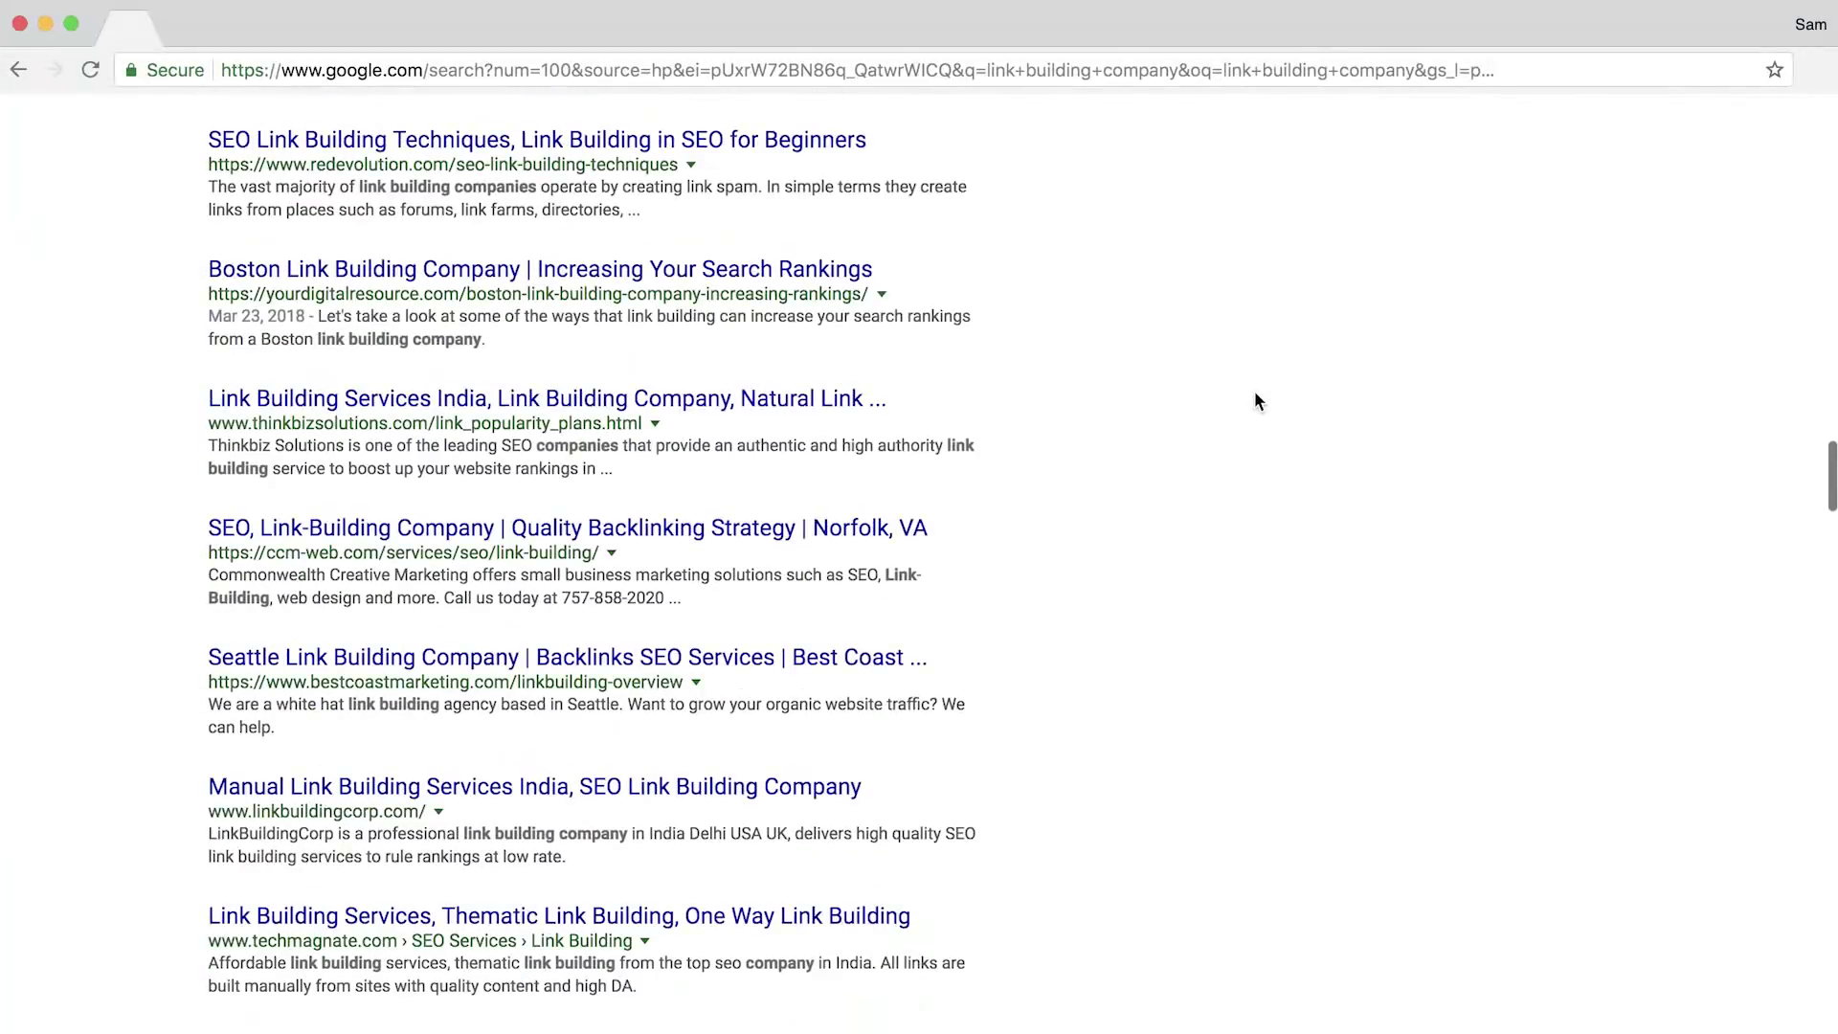
key(super+f)
text(ahre)
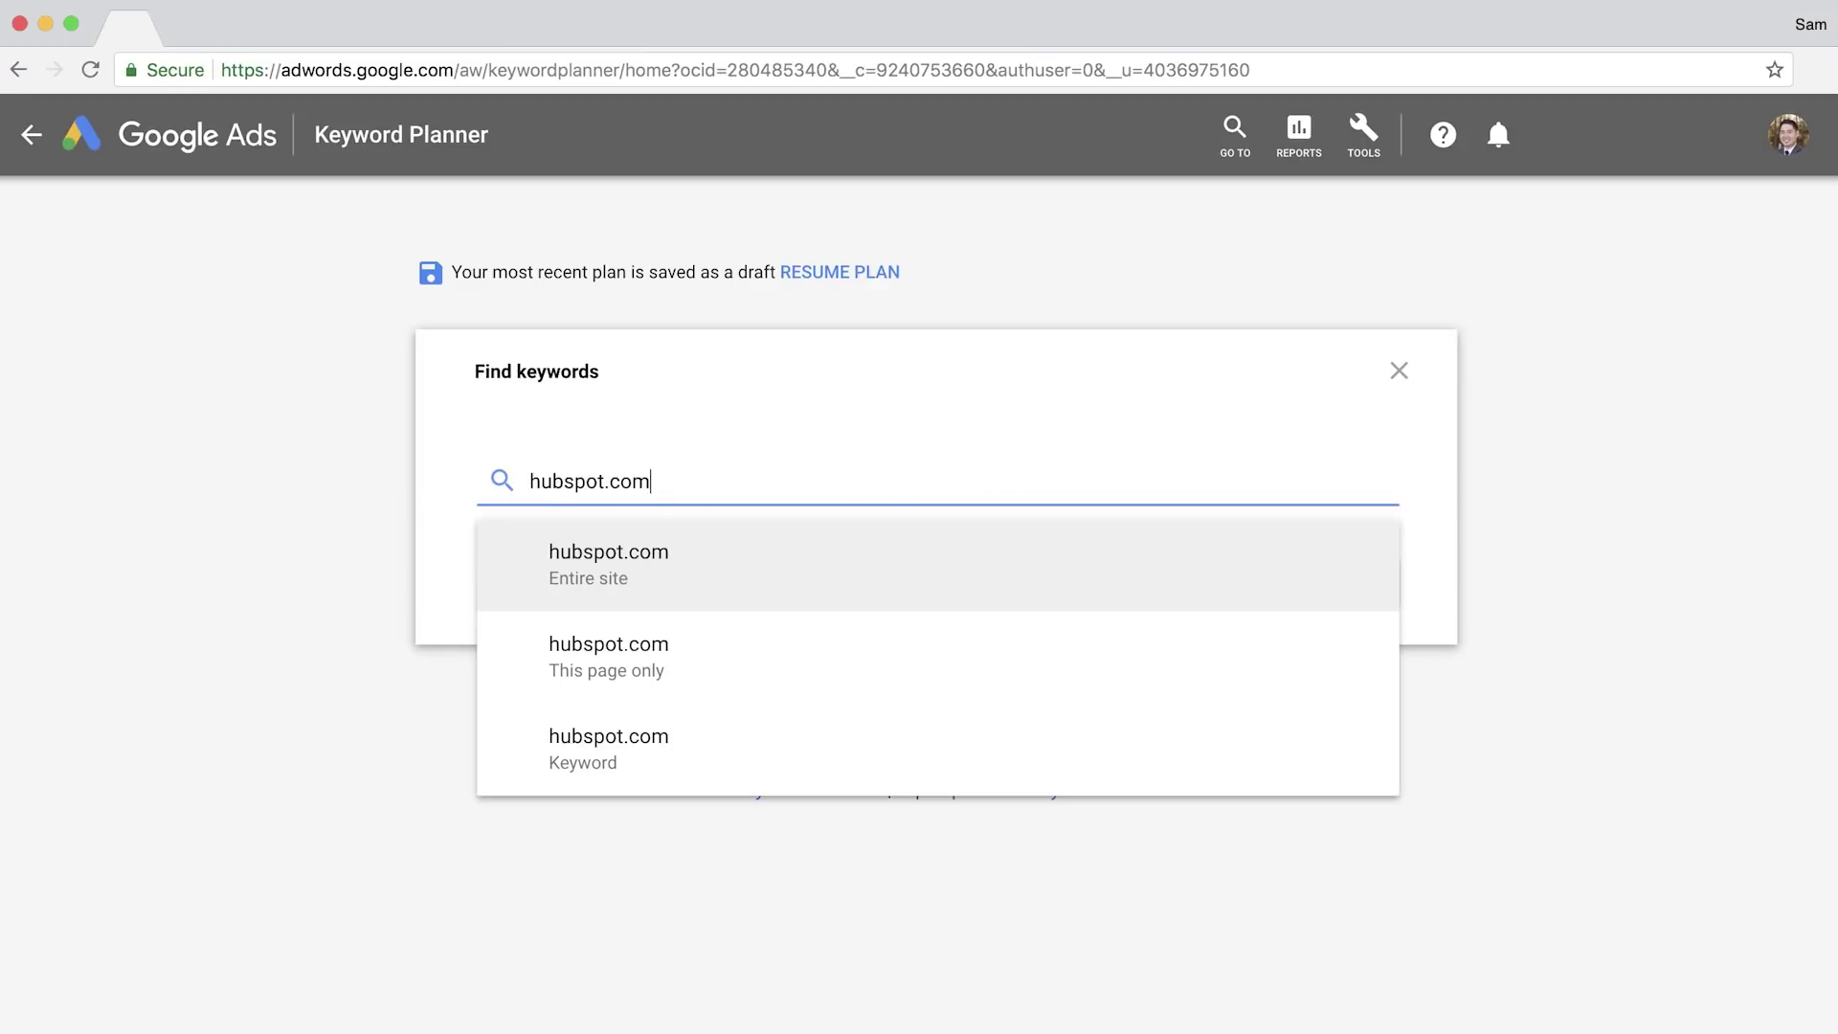
Generate keyword ideas for the entire hubspot.com site
click(878, 584)
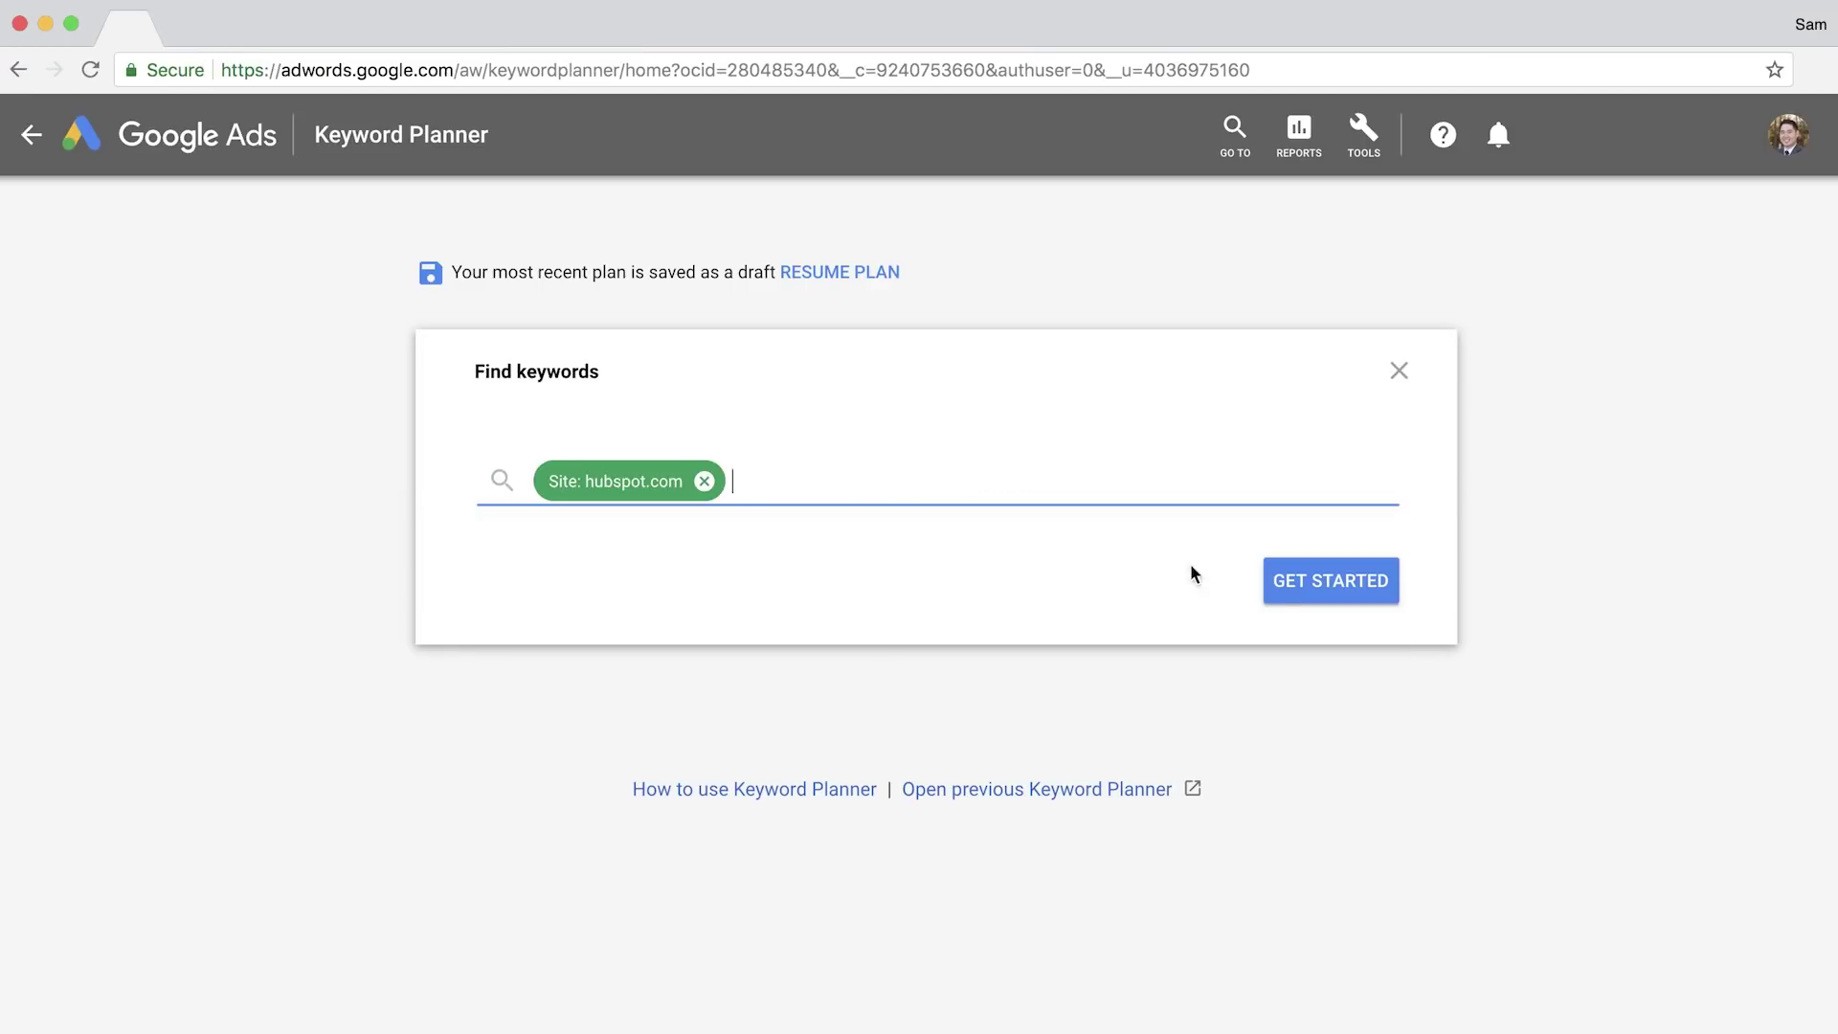
click(1321, 590)
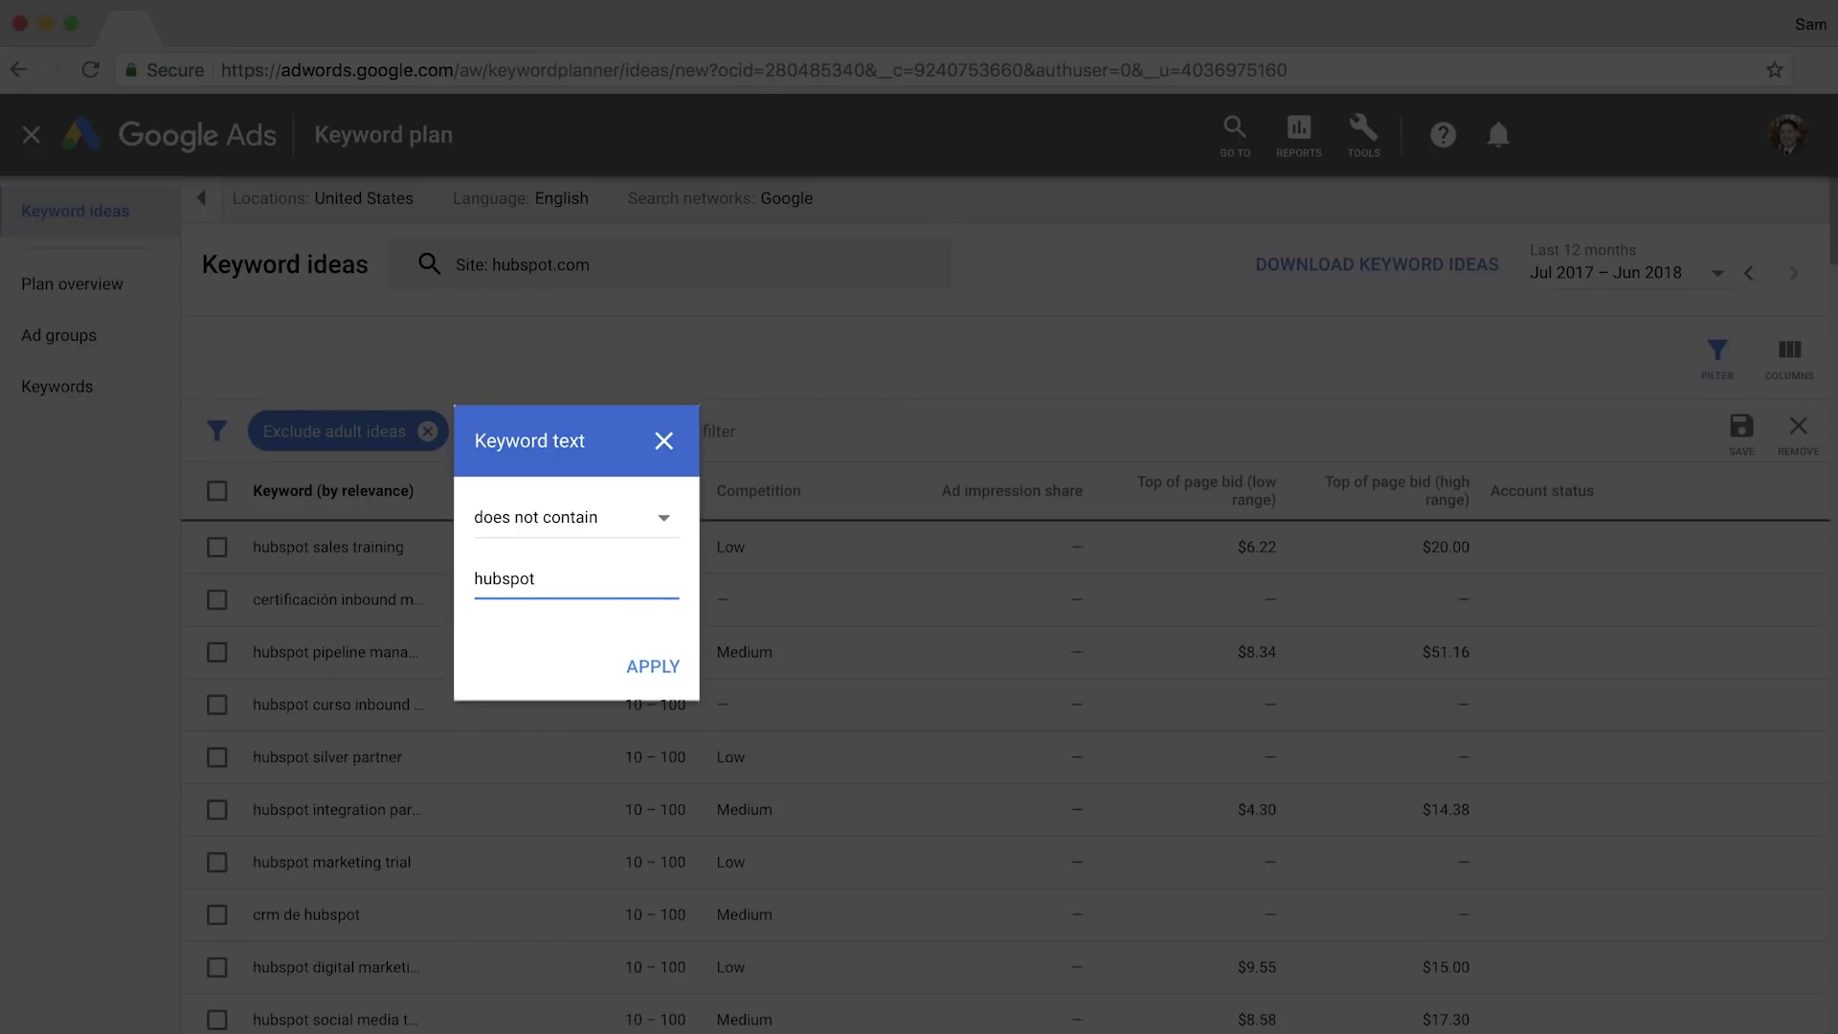
Apply the 'does not contain hubspot' filter and scroll through the filtered ideas
key(Return)
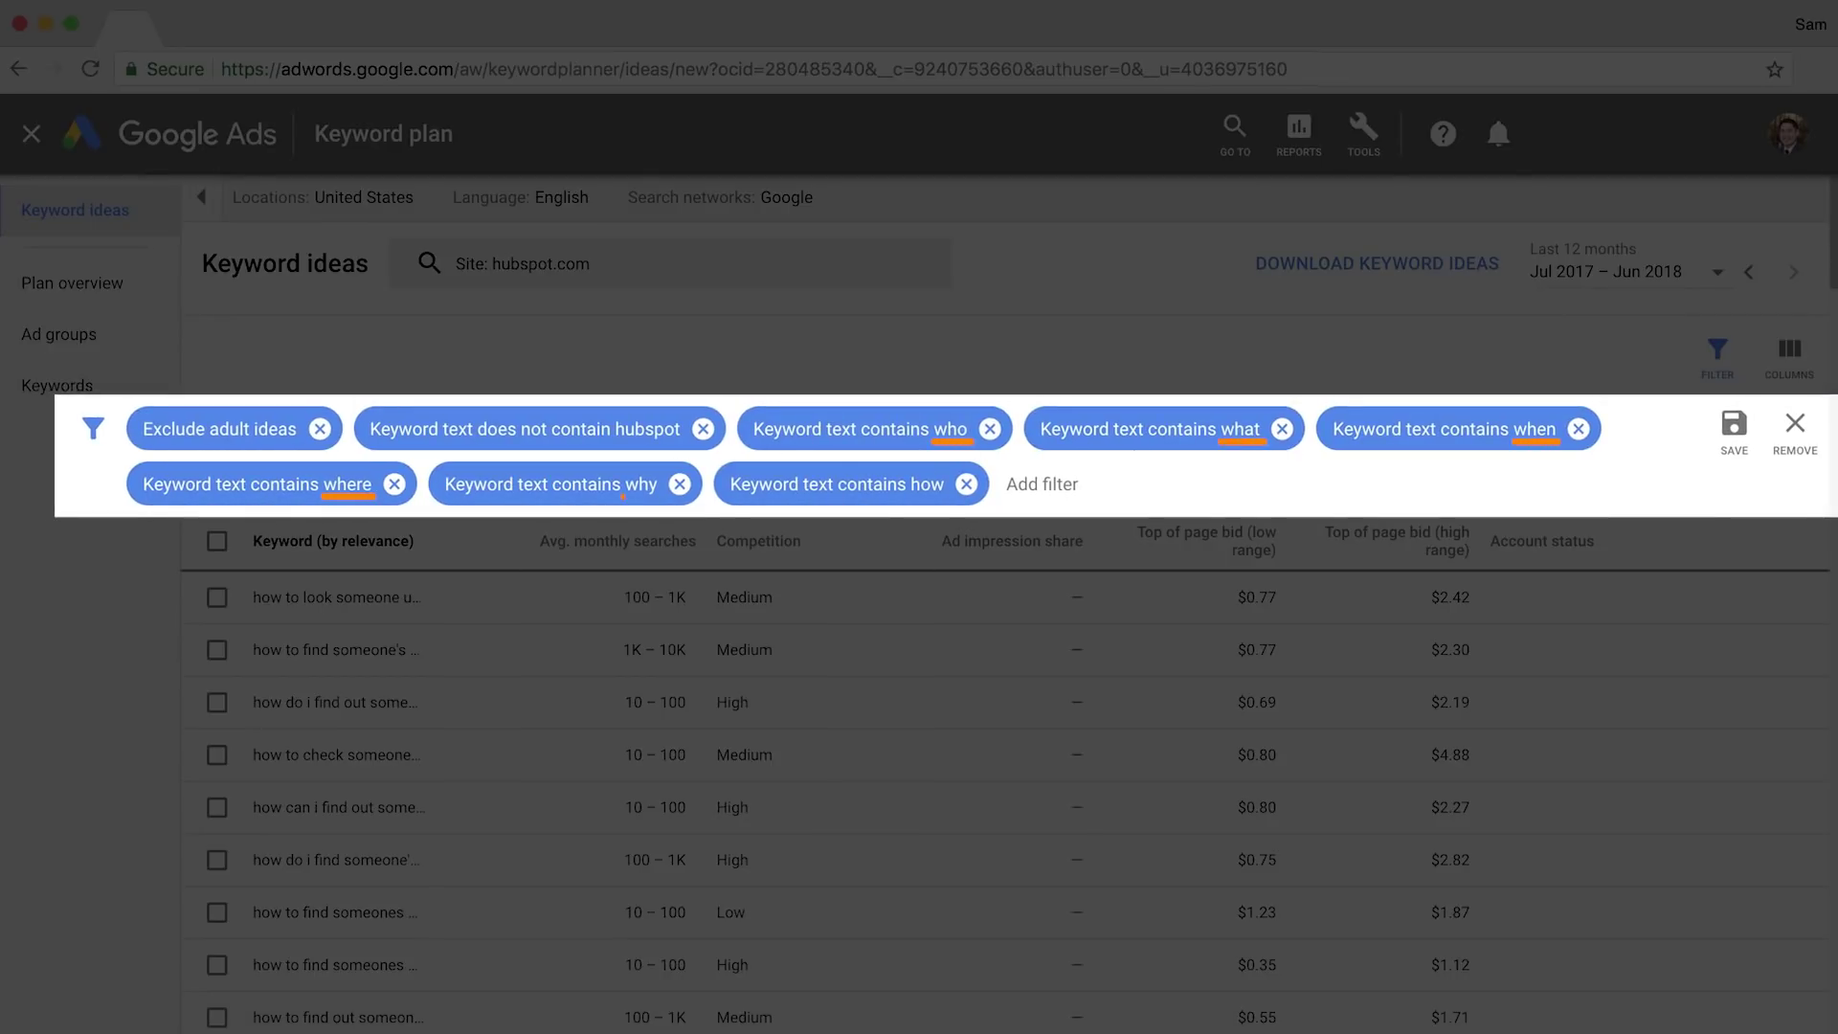
scroll(1550, 1001, down, 10)
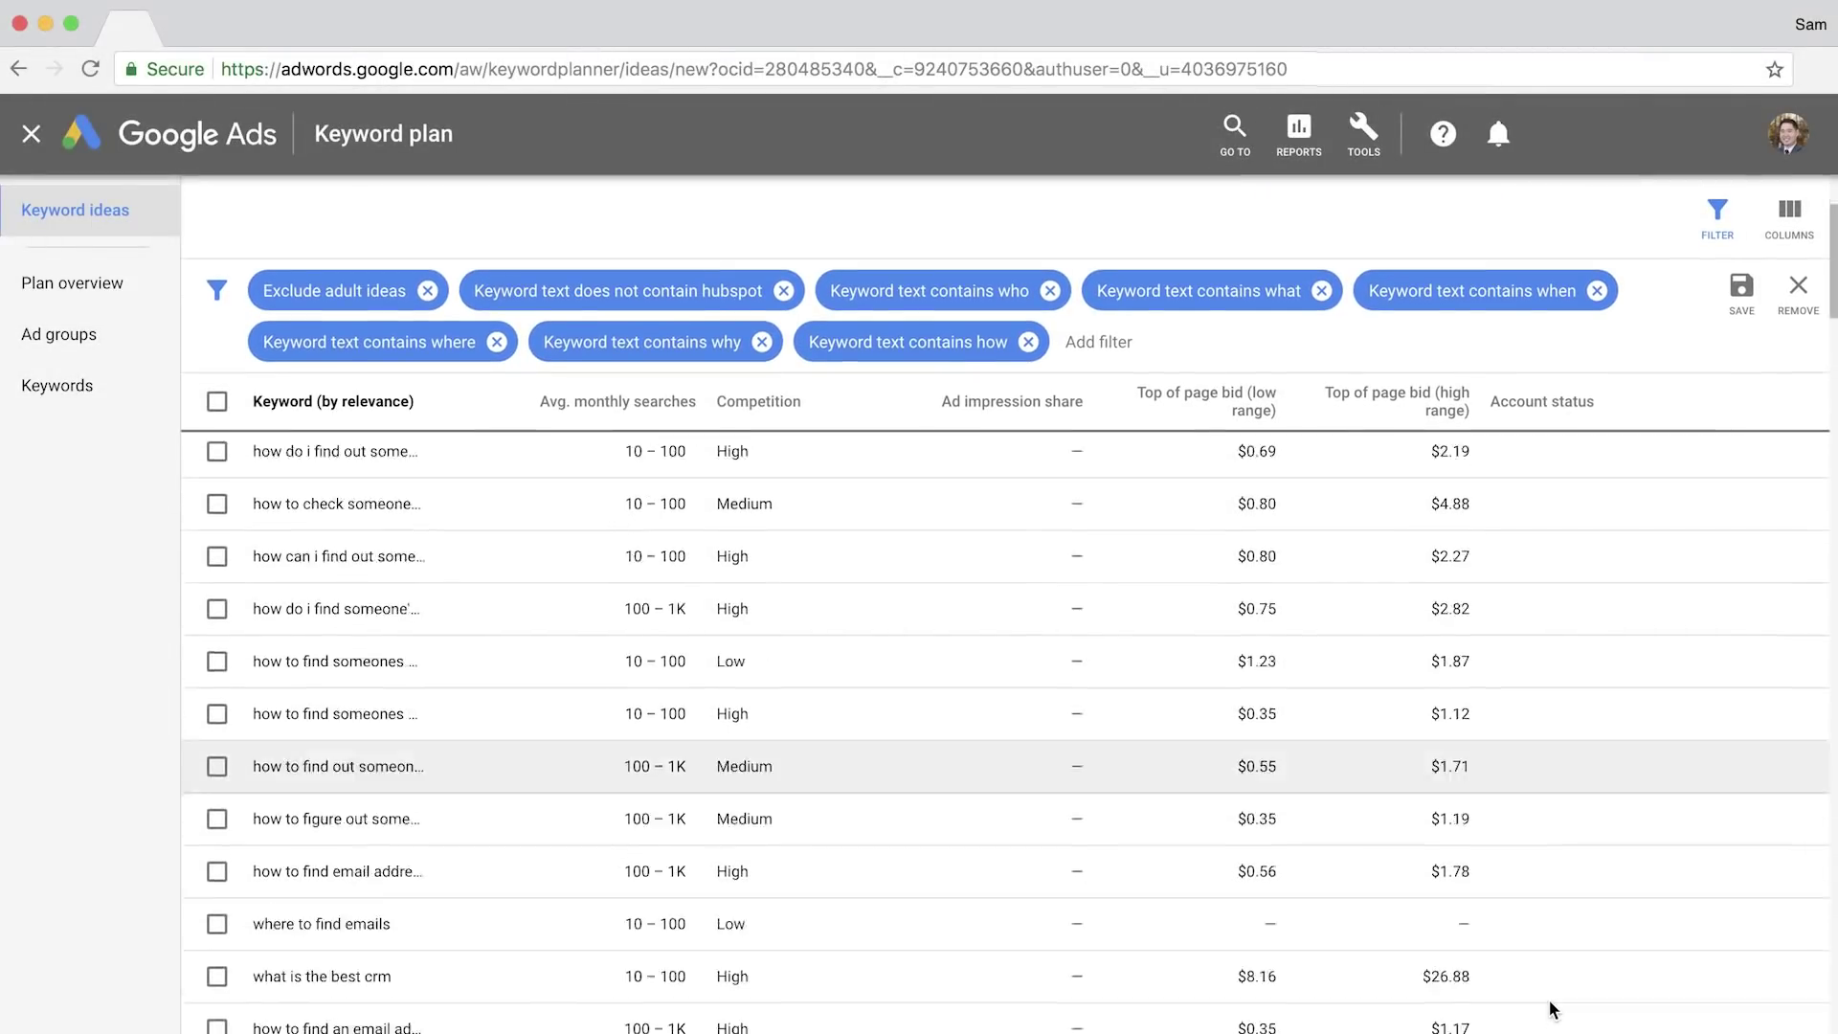
scroll(1550, 1007, down, 10)
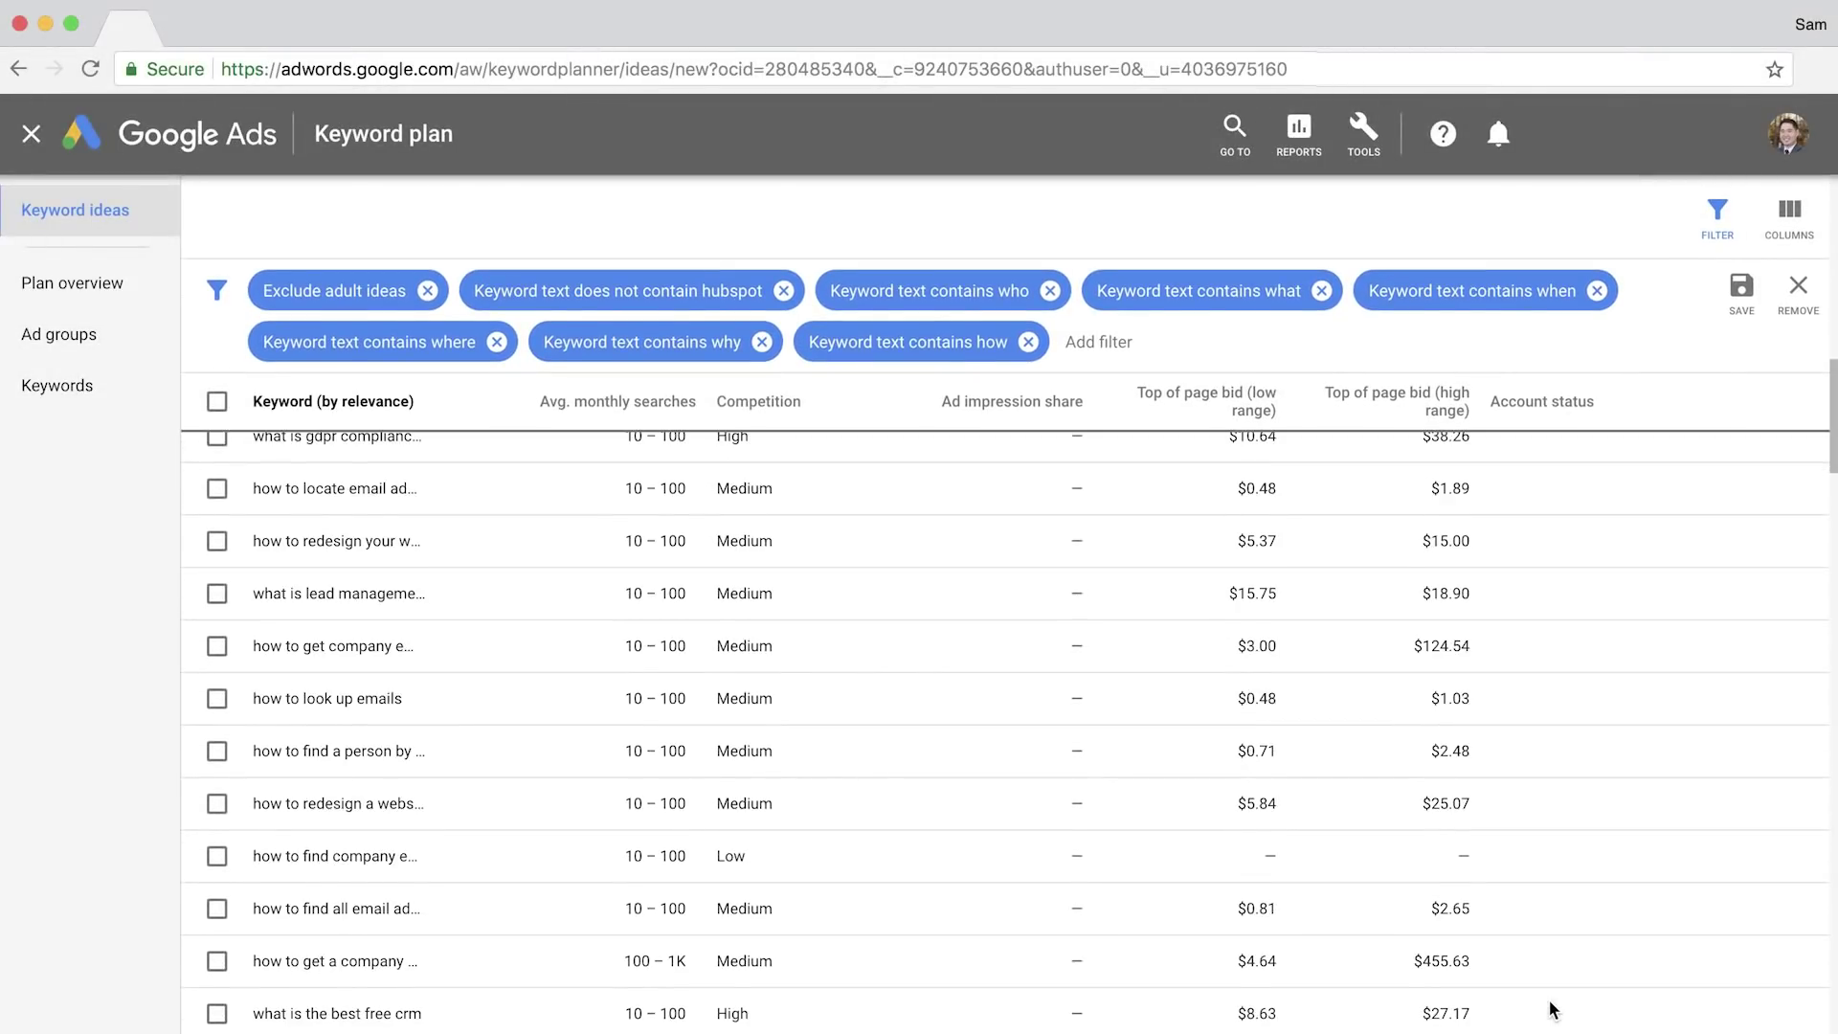
scroll(1552, 1008, down, 4)
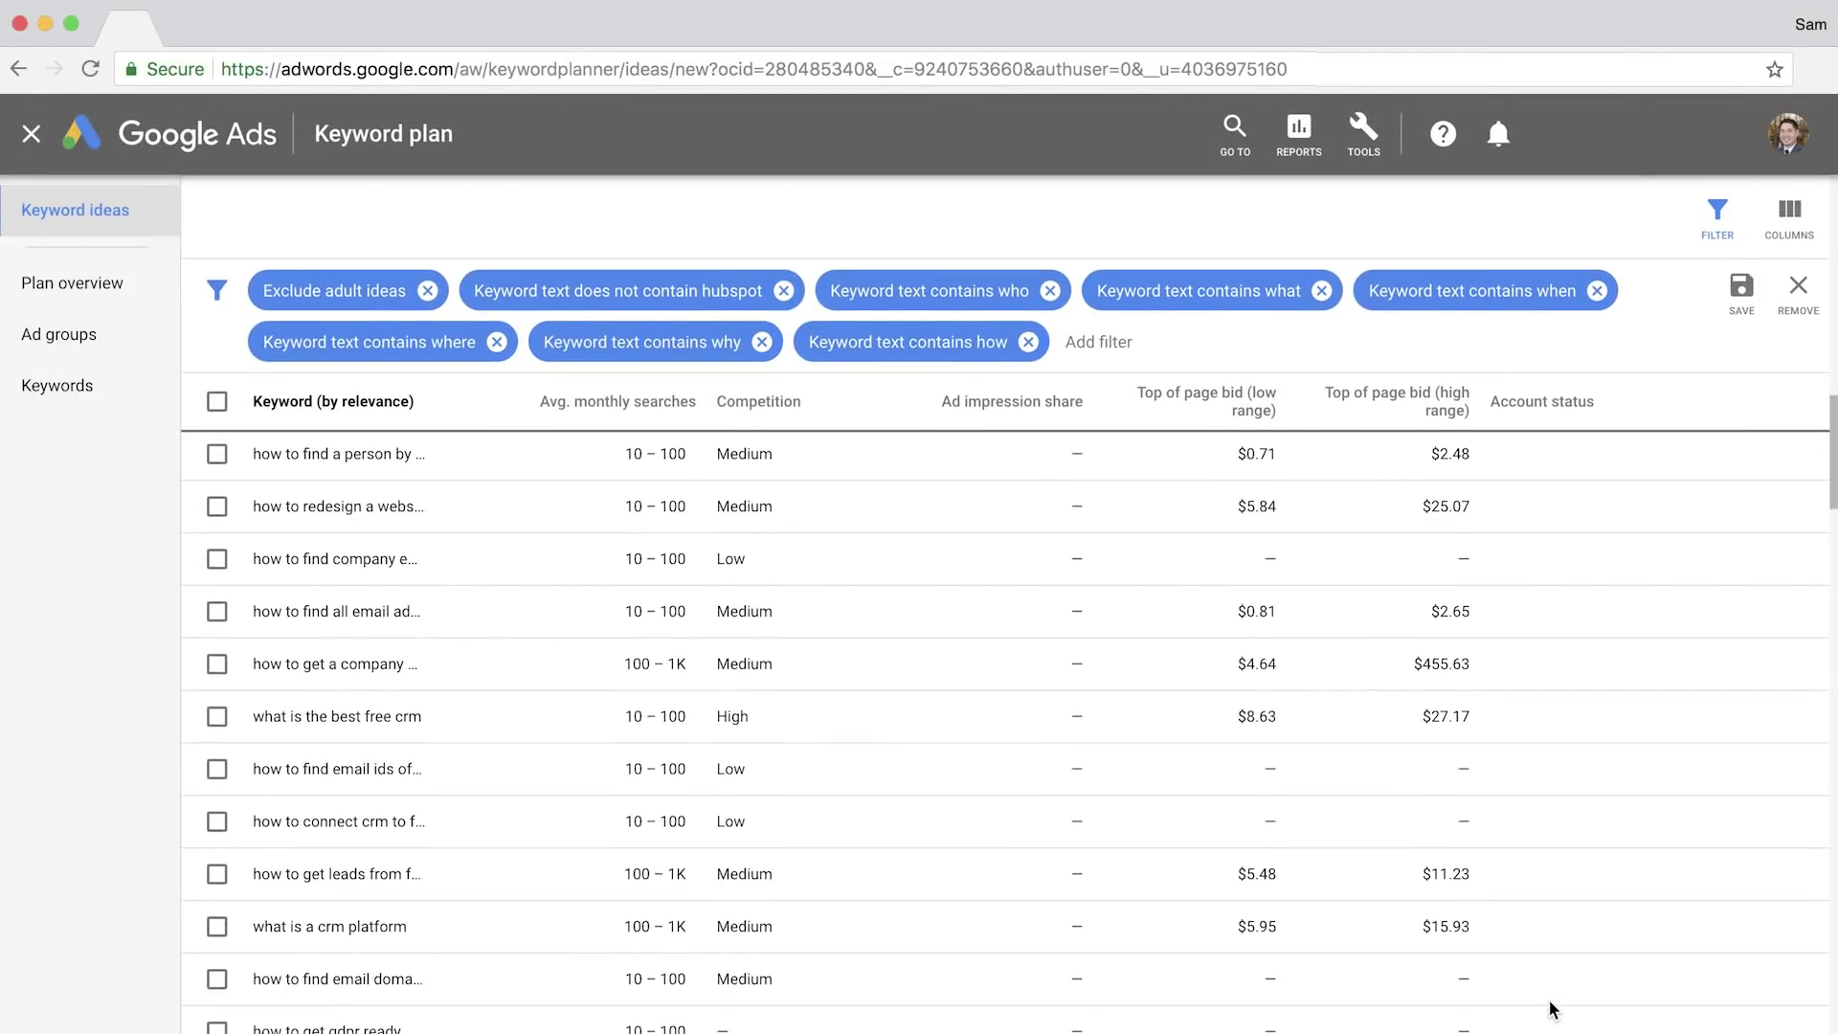
scroll(1553, 1007, down, 5)
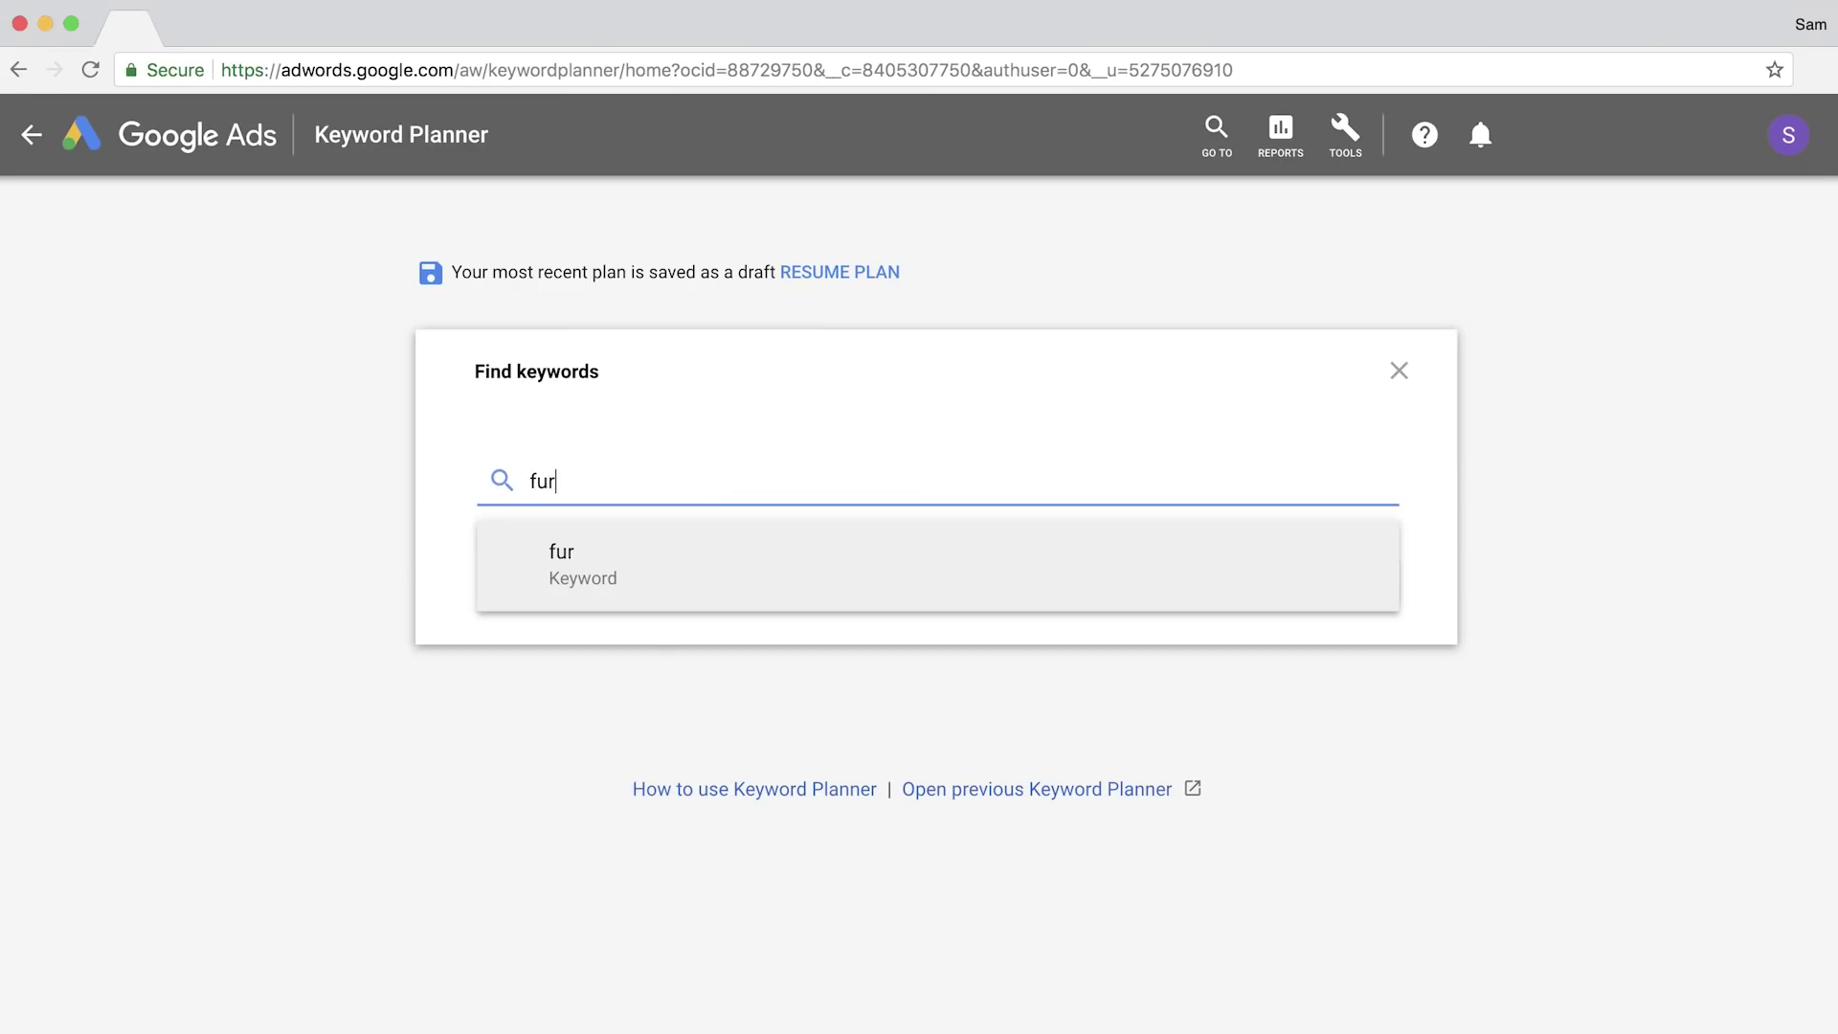
Get keyword ideas for 'furniture' sorted by top-of-page bid (high range)
text(niture)
key(Return)
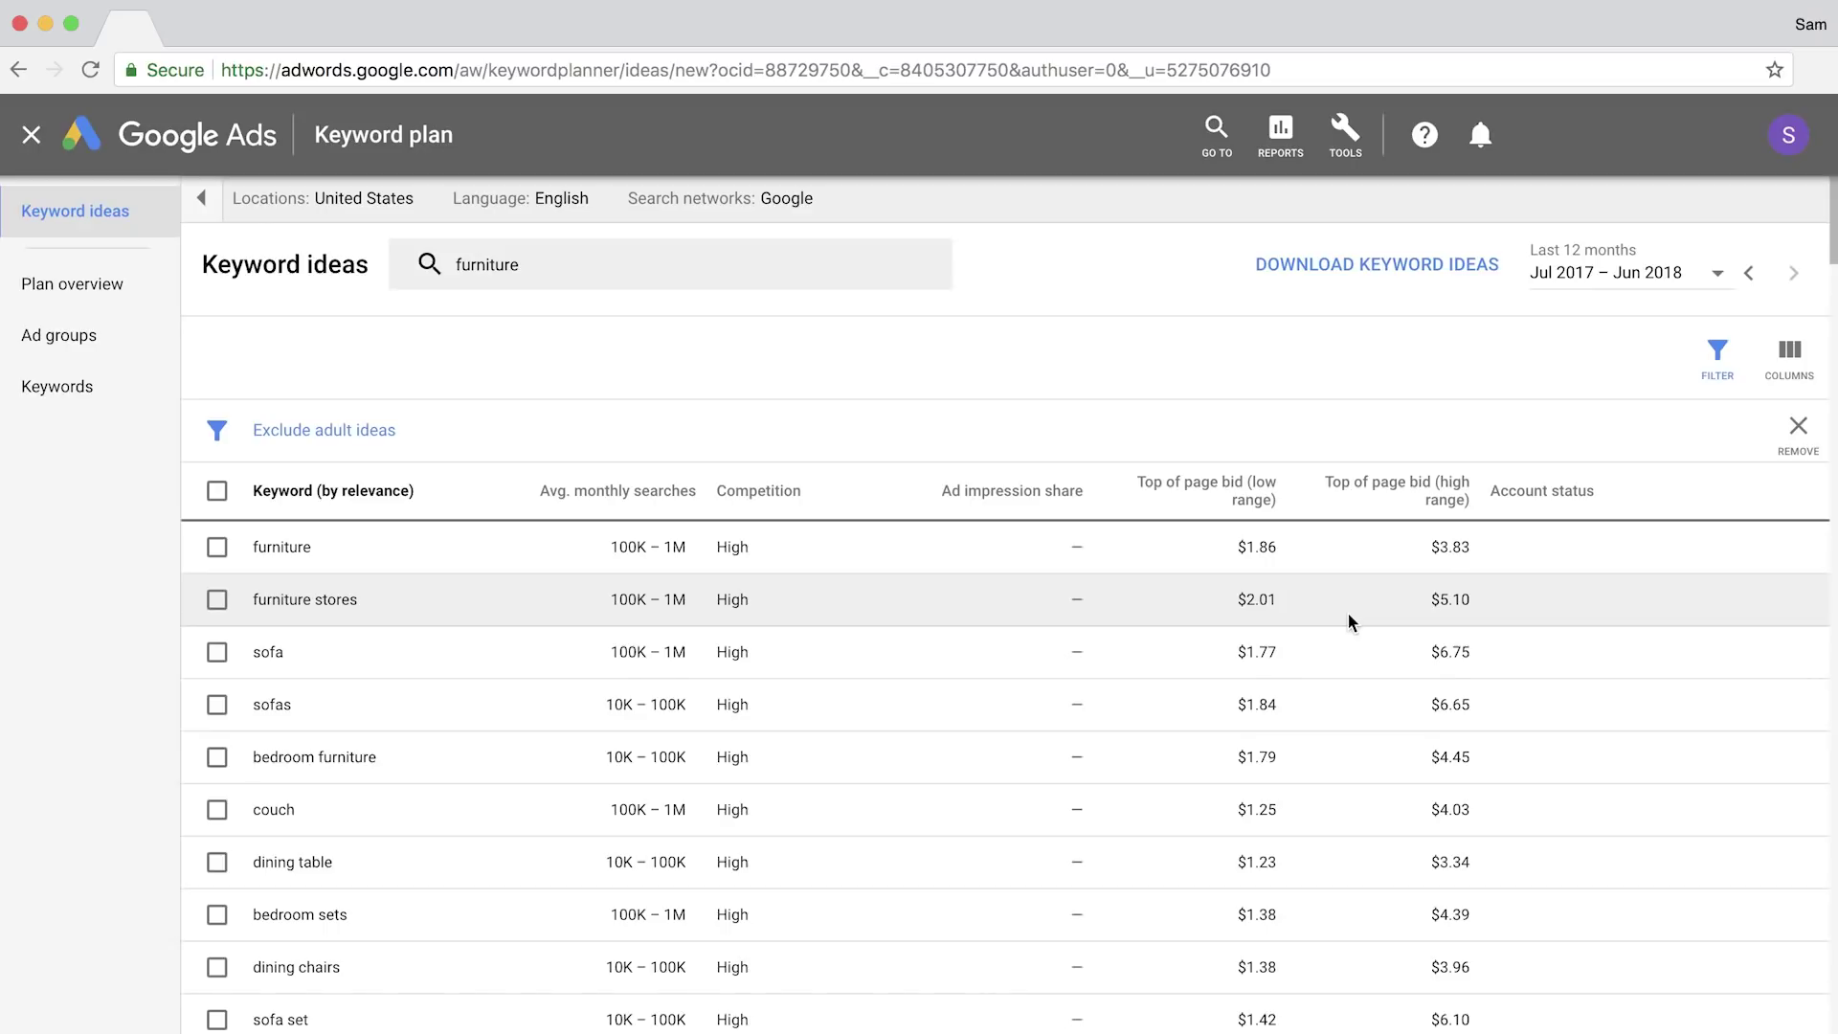
click(1431, 490)
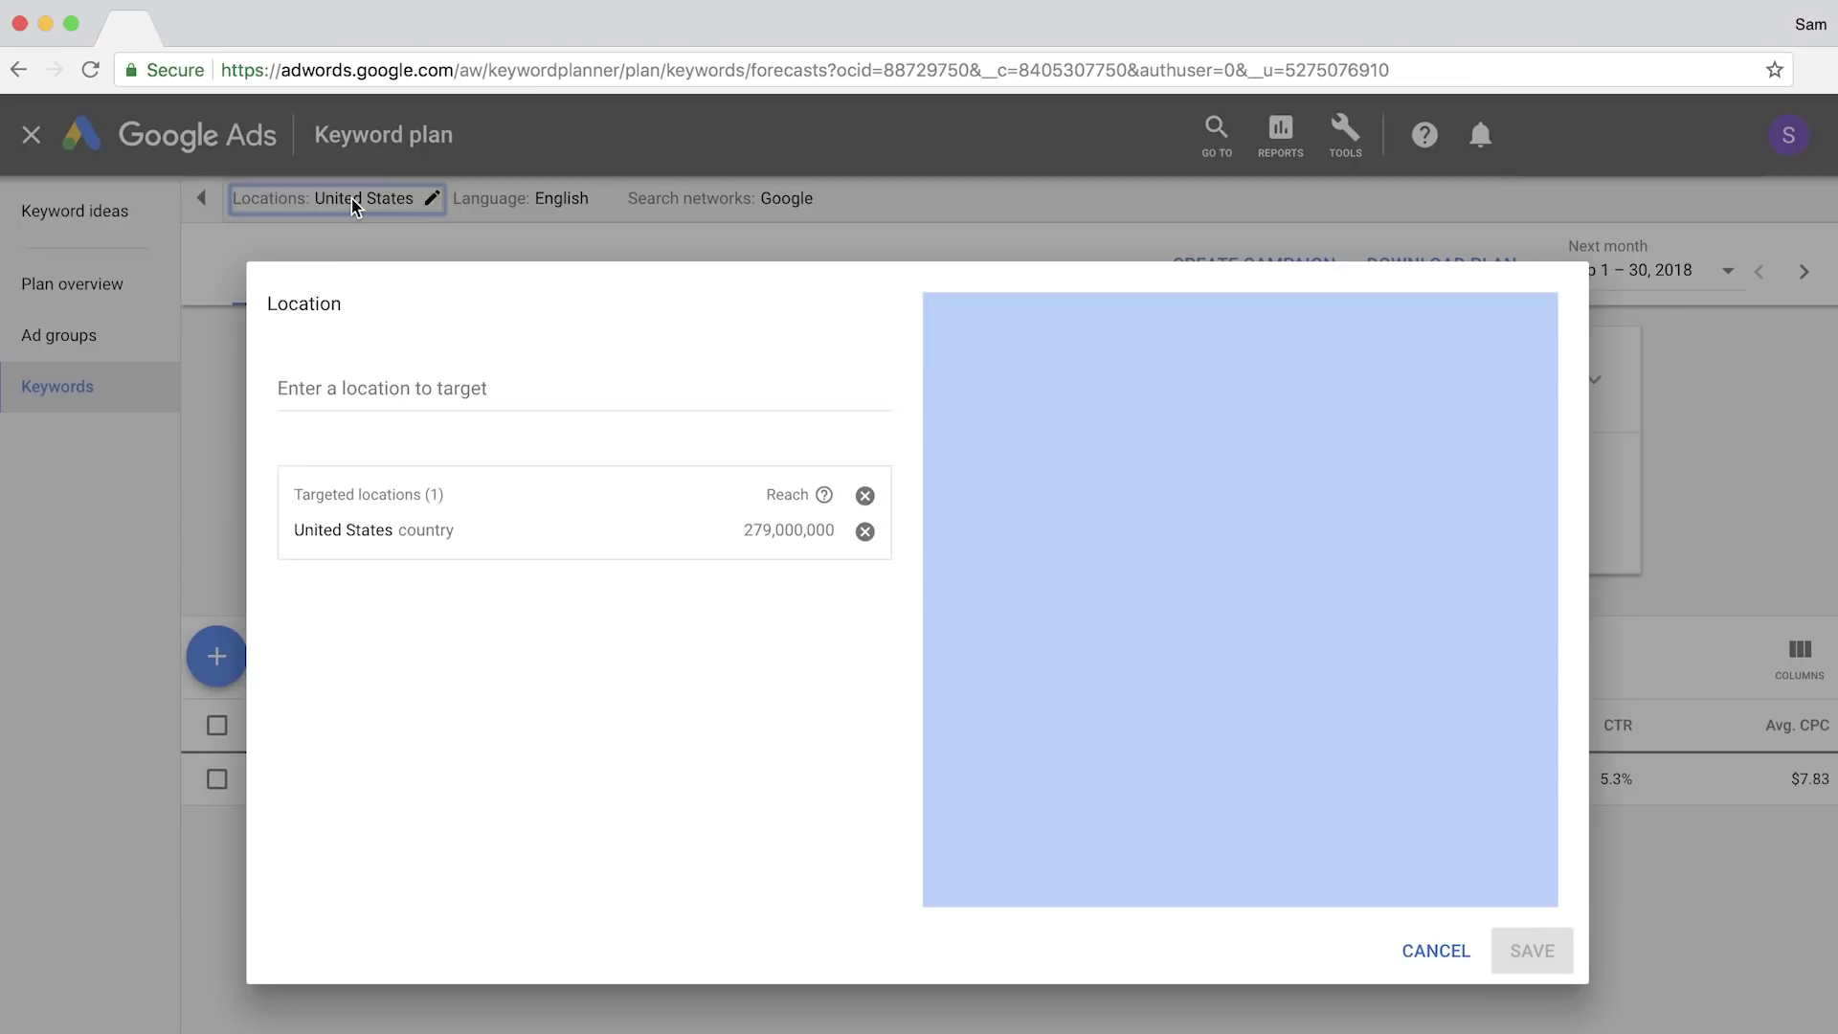
Replace United States with Toronto, Ontario, Canada as the plan's targeted location
click(865, 531)
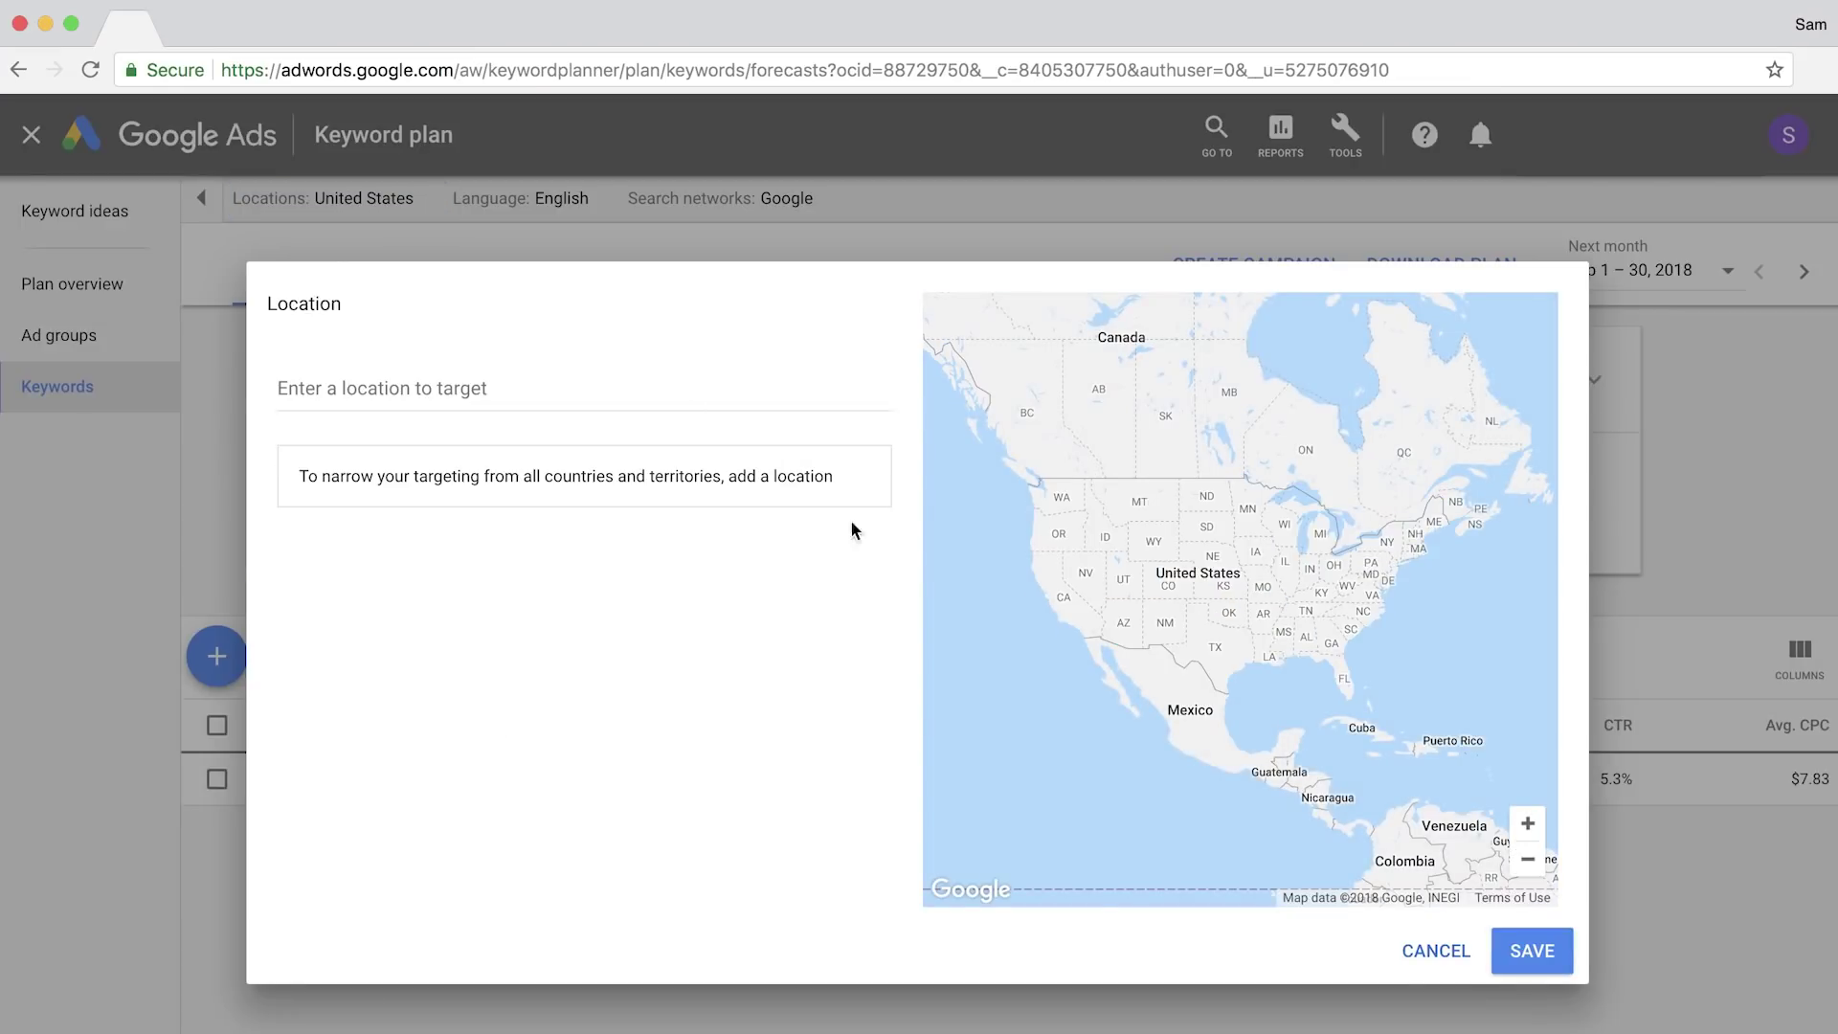
text(Toronto)
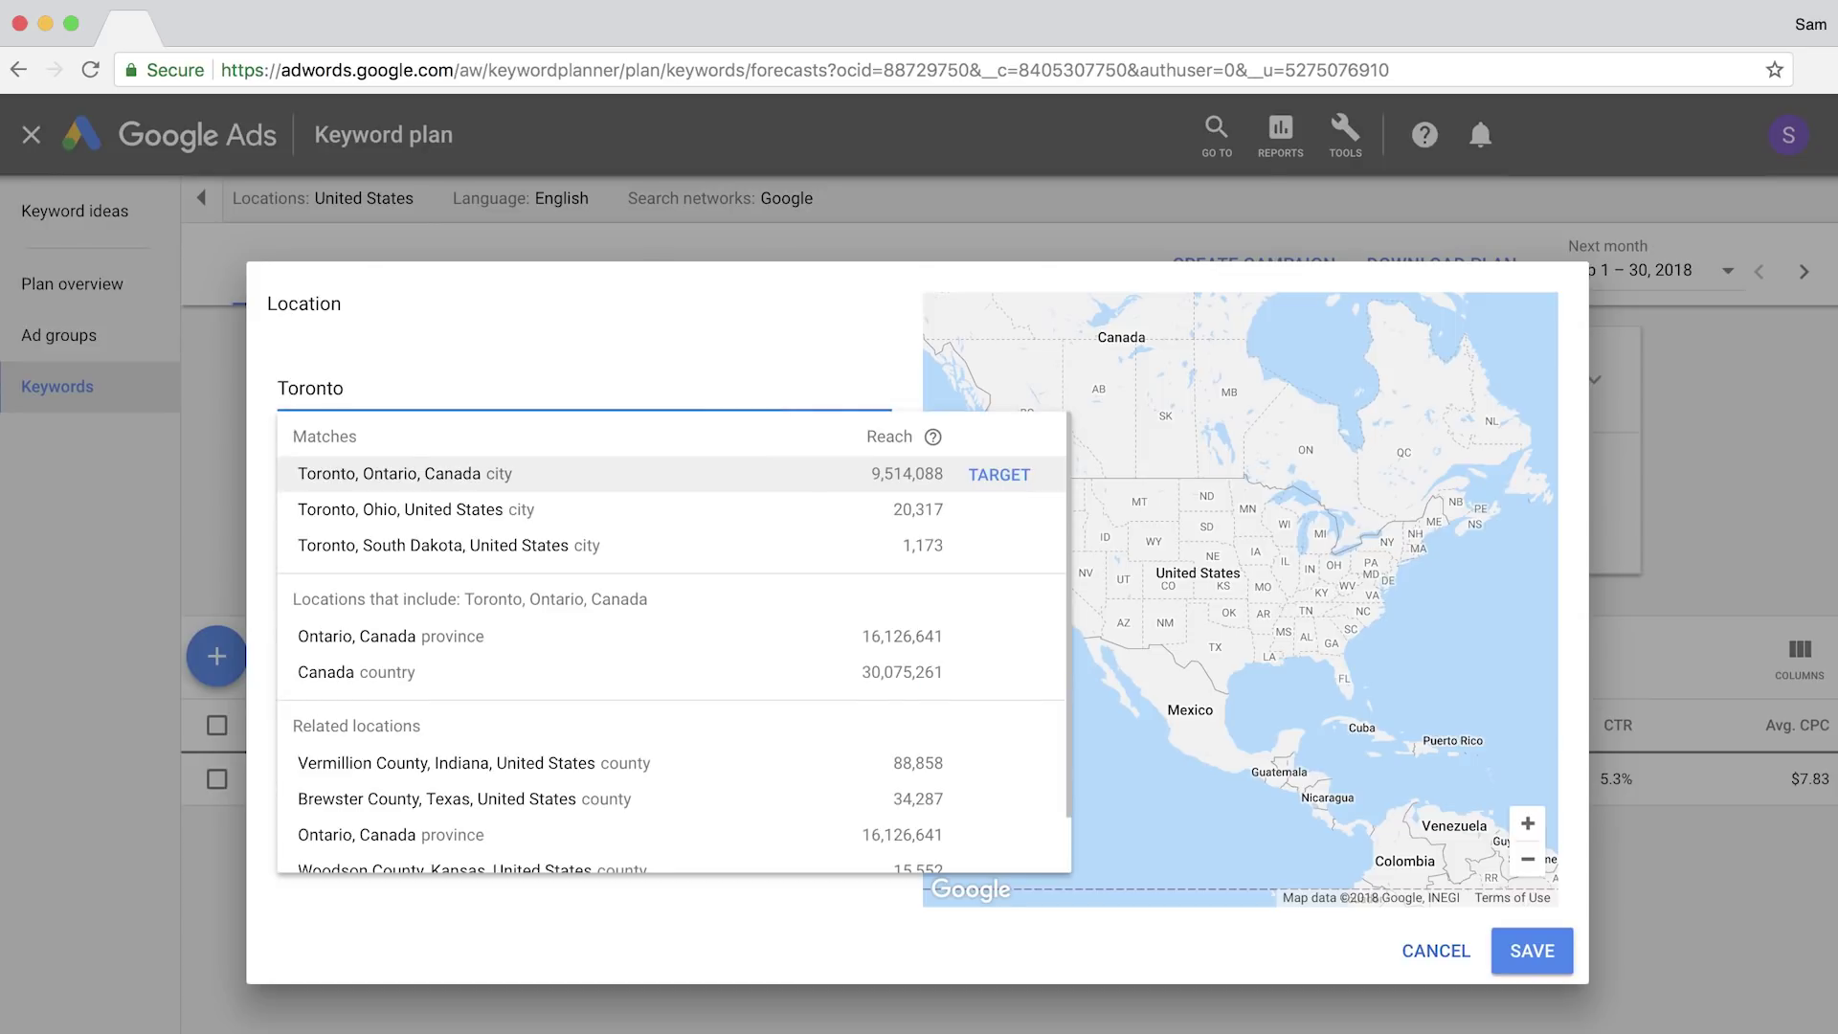
click(560, 476)
click(1536, 952)
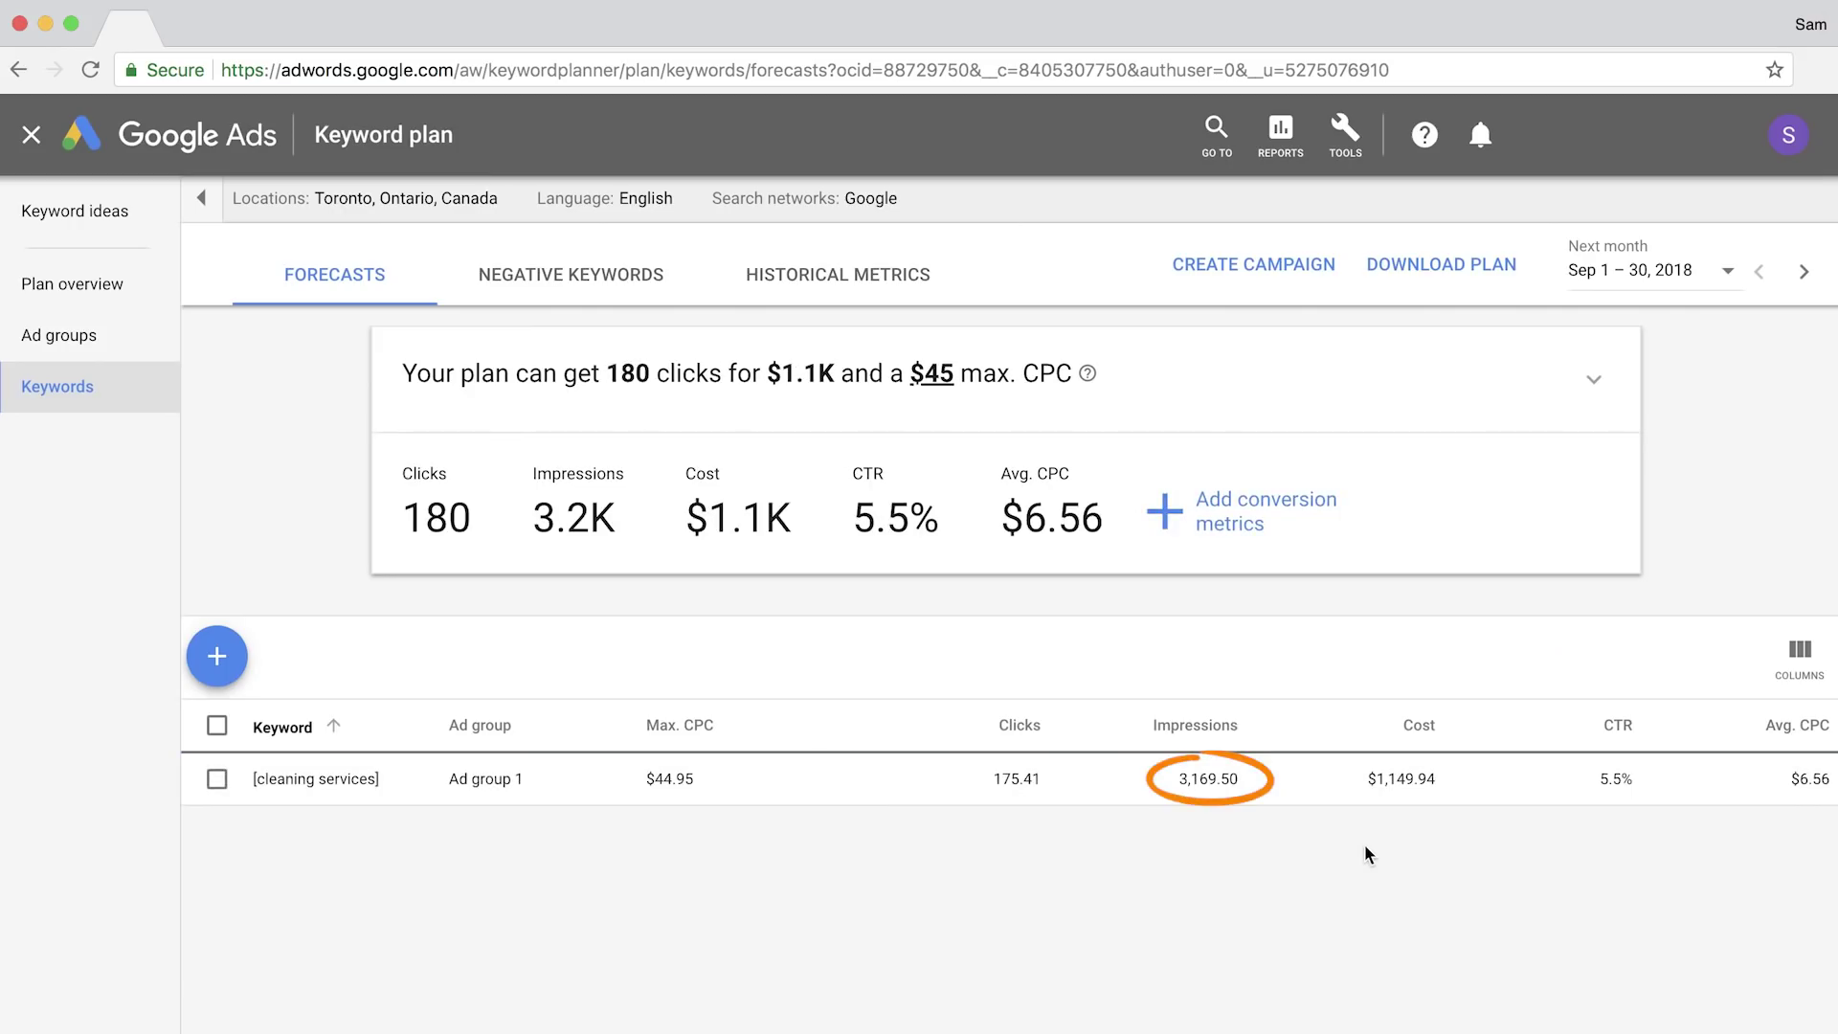
Set the plan's max CPC to $46 to refresh the forecast
click(931, 369)
key(super+a)
text(9999)
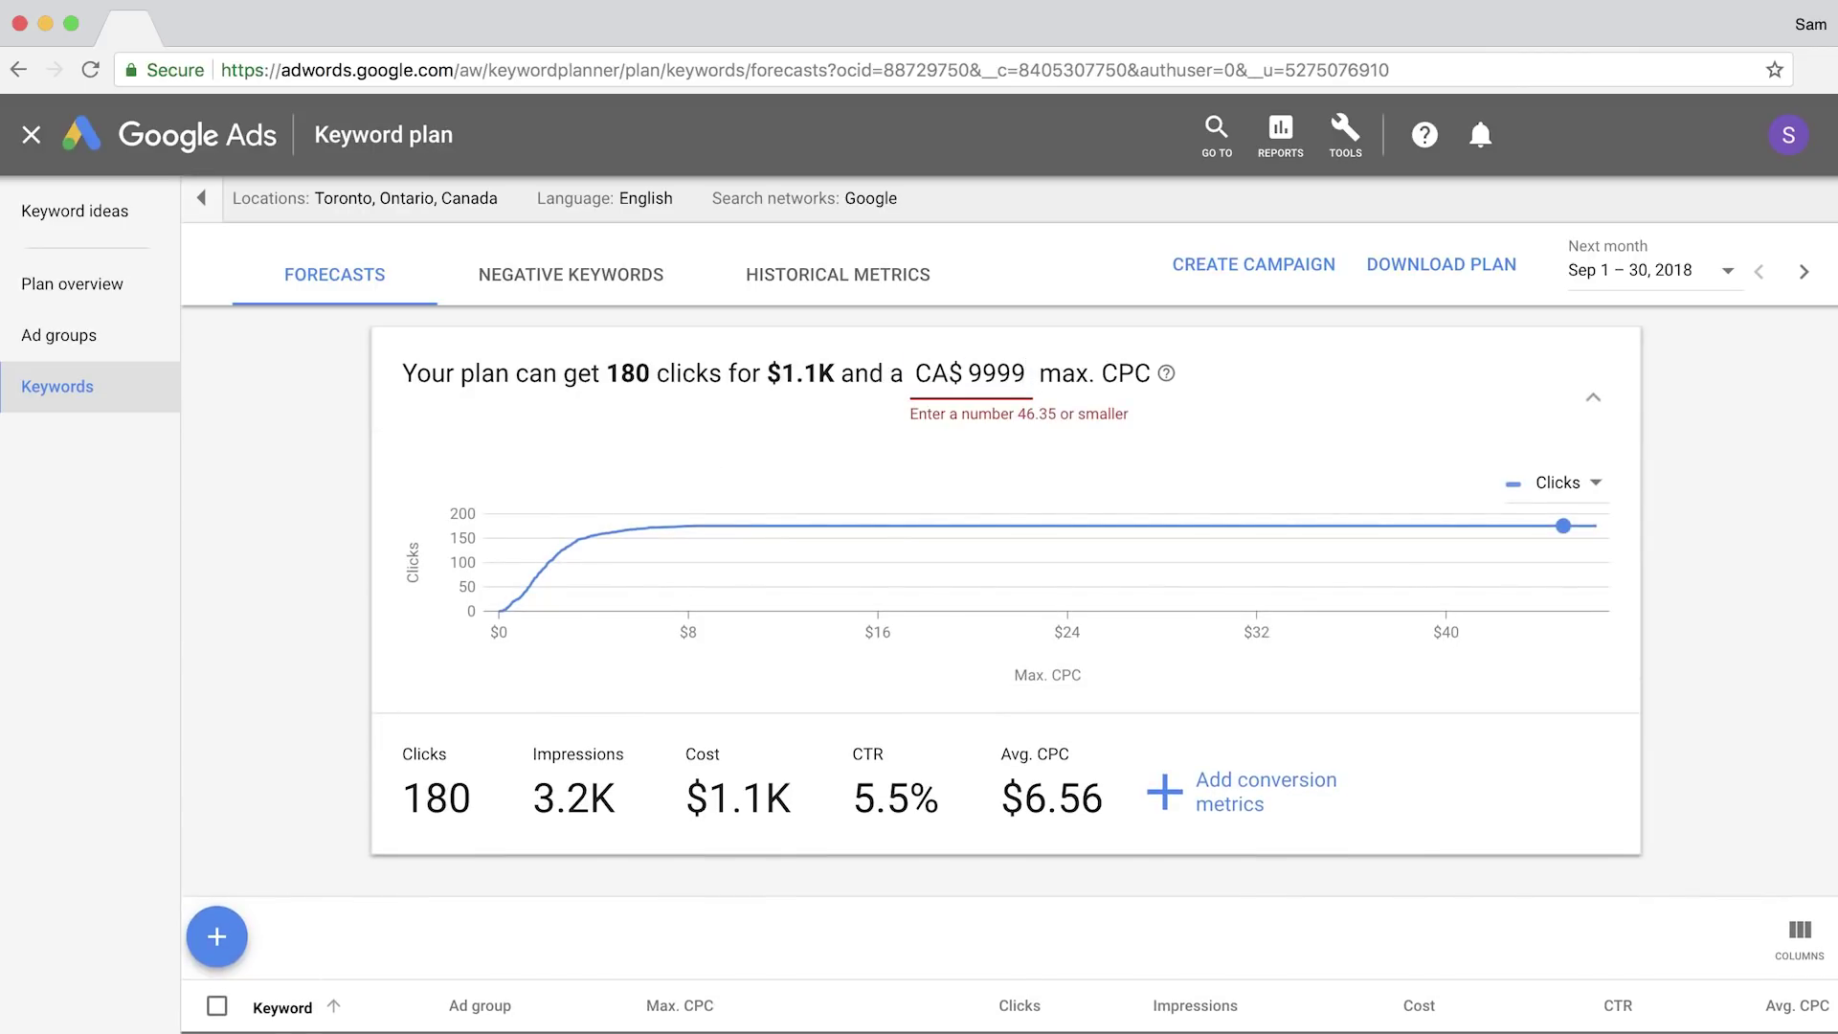
key(super+a)
text(4)
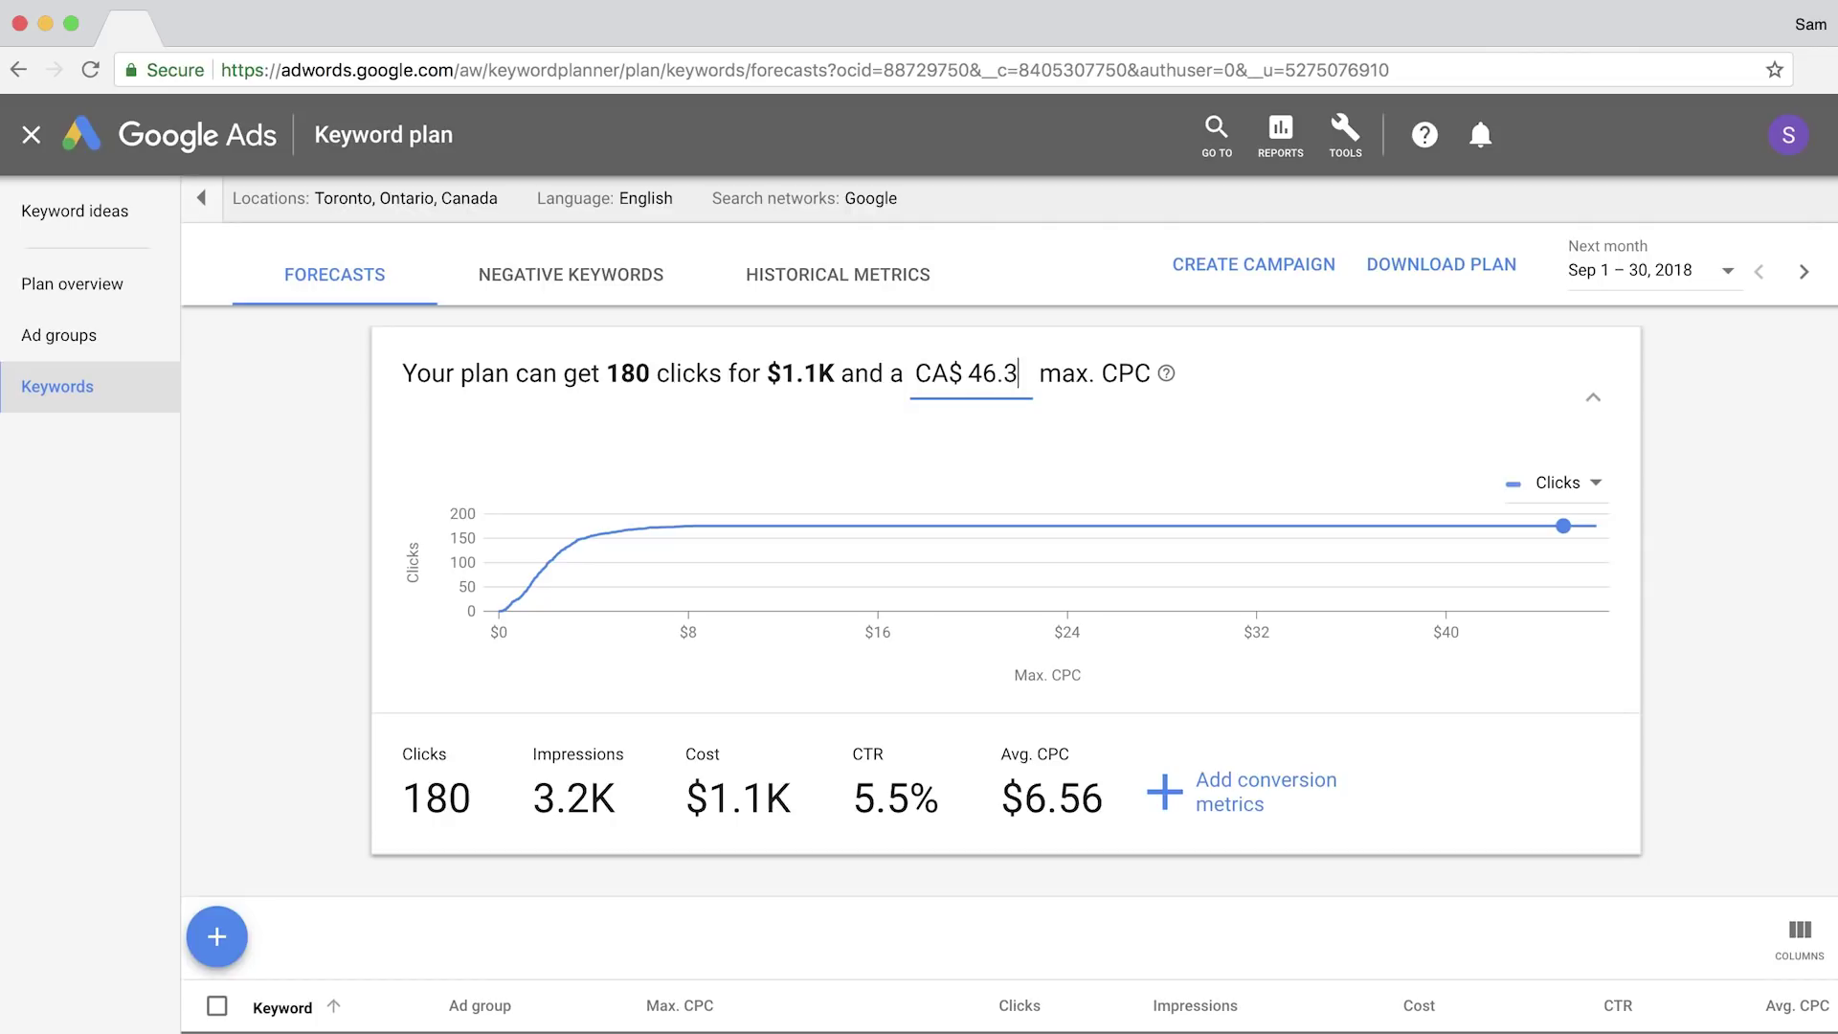
click(1129, 352)
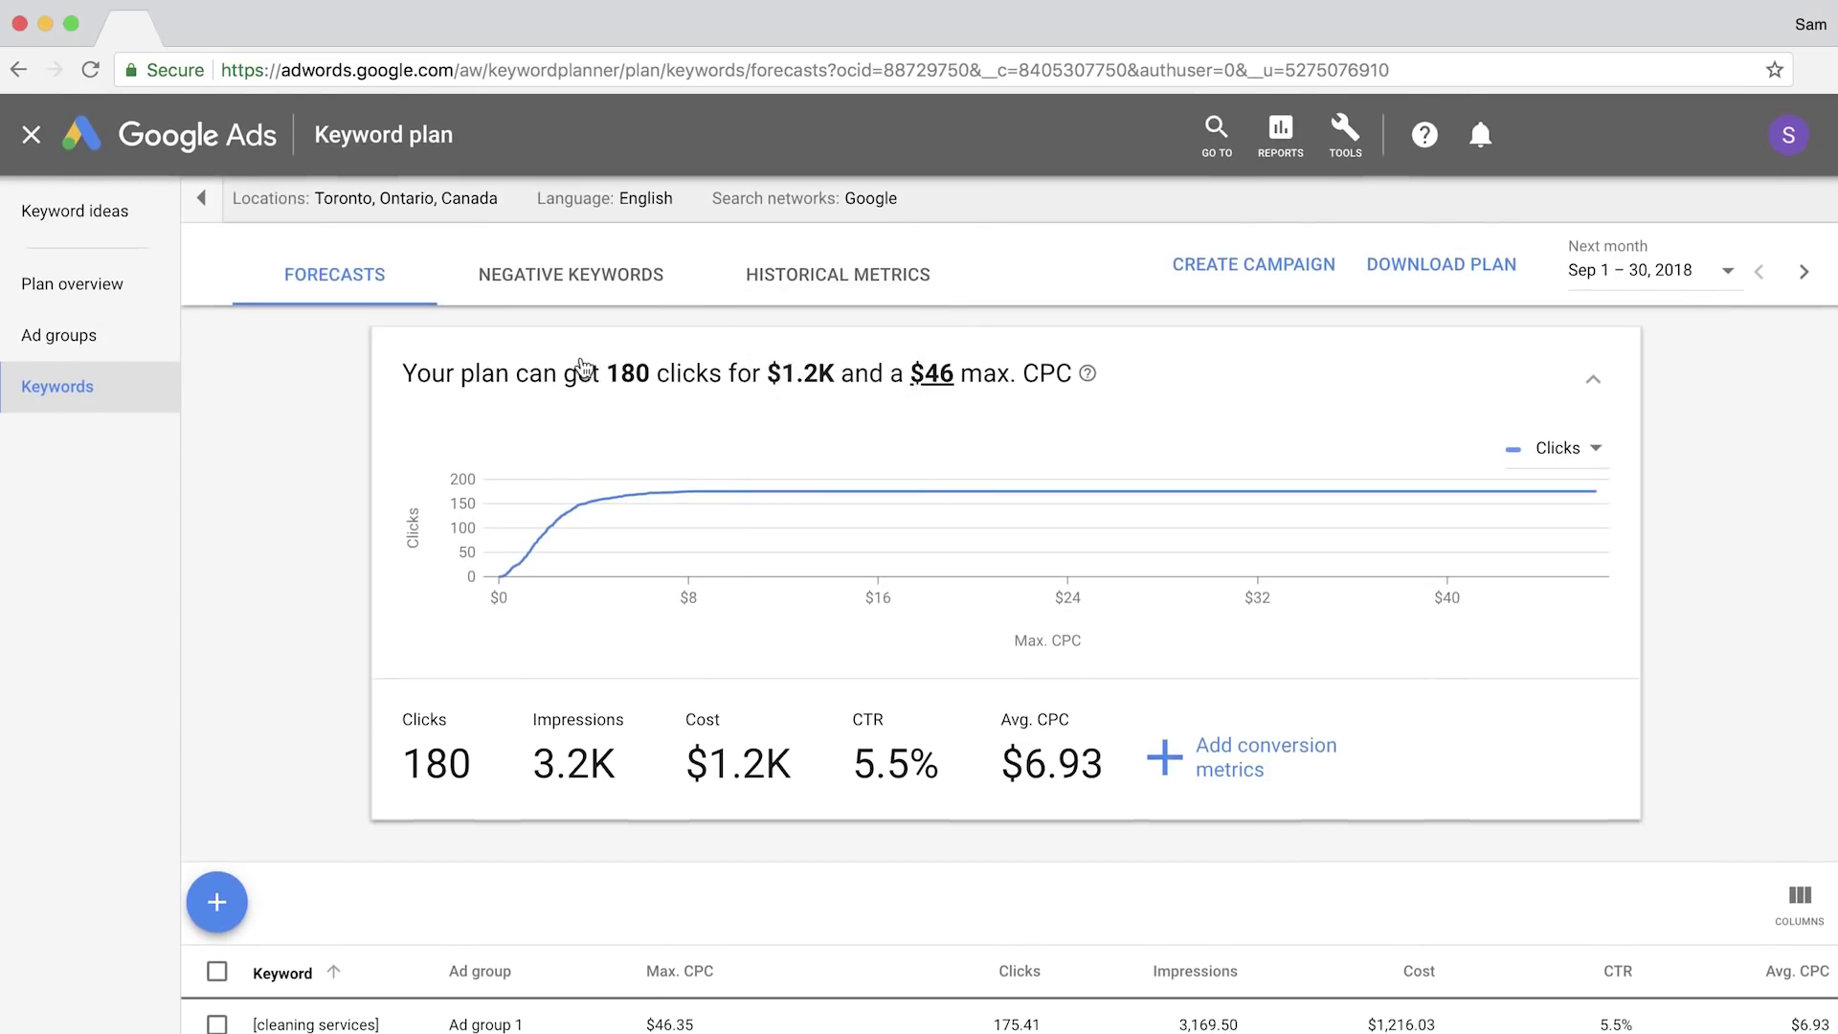
Add Markham, Mississauga and Oakville alongside Toronto as targeted locations and save
click(516, 201)
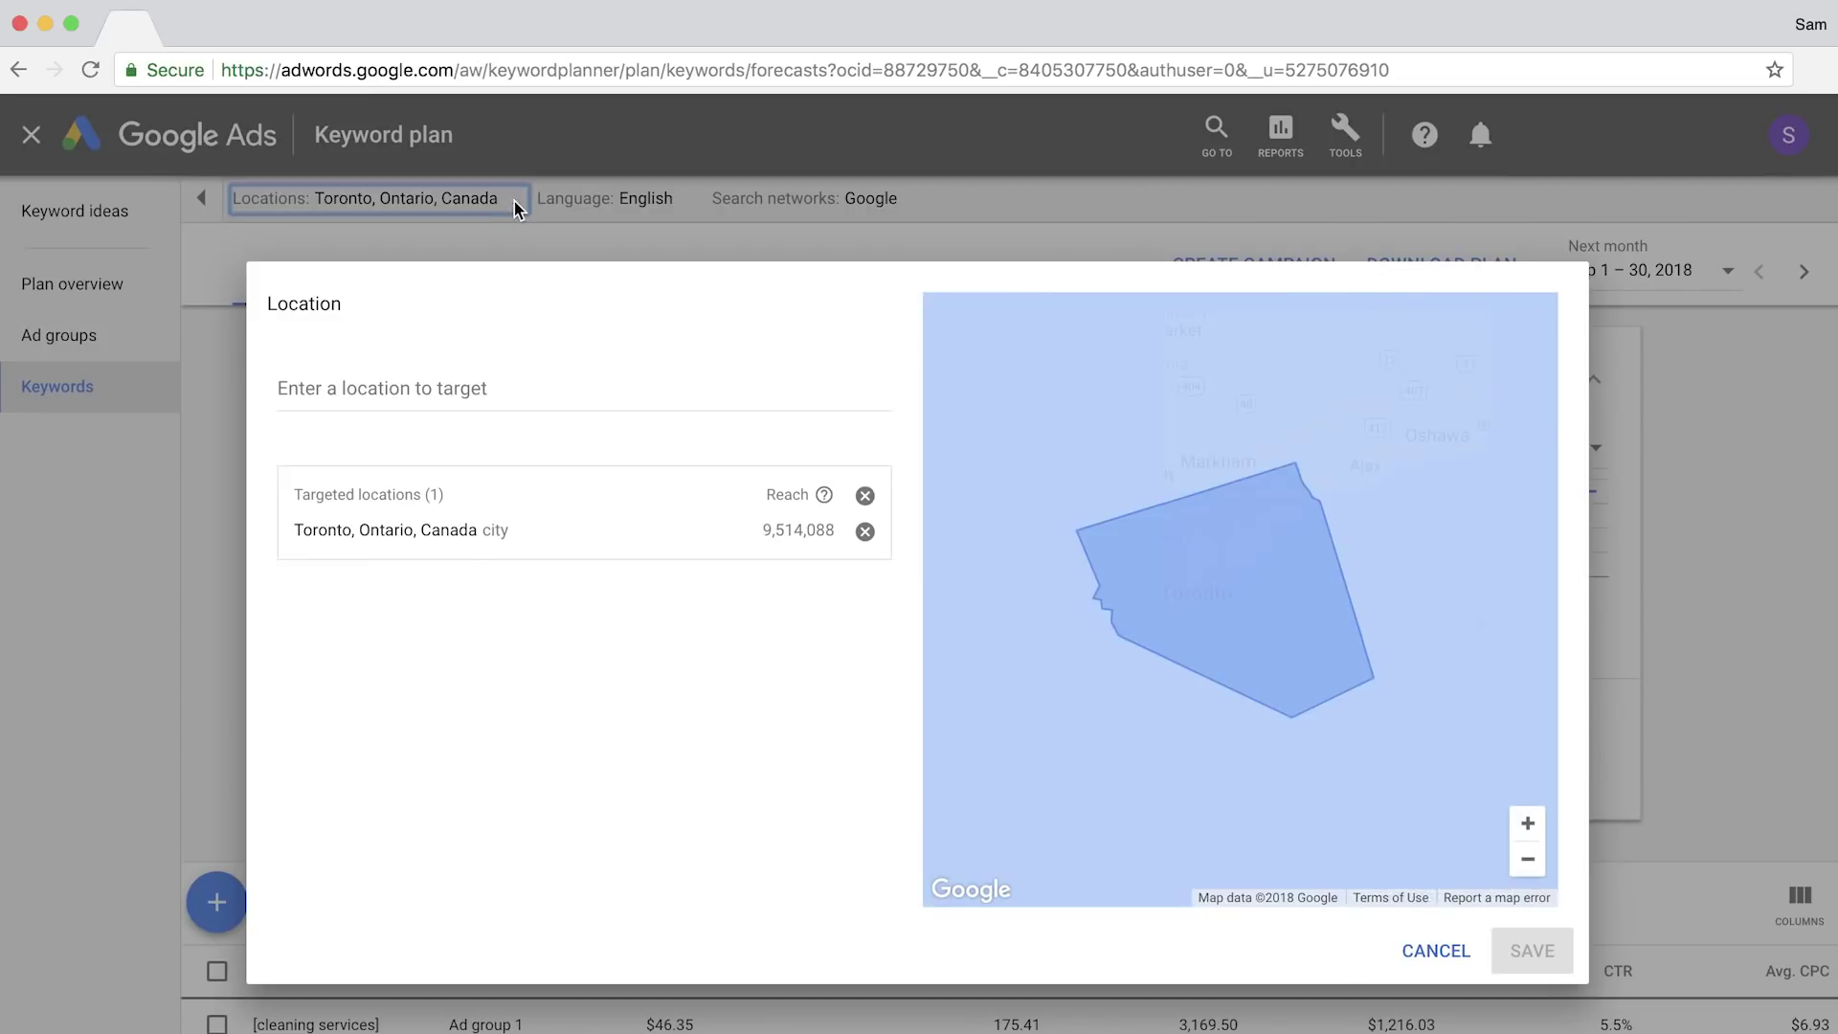
click(566, 392)
text(Markham)
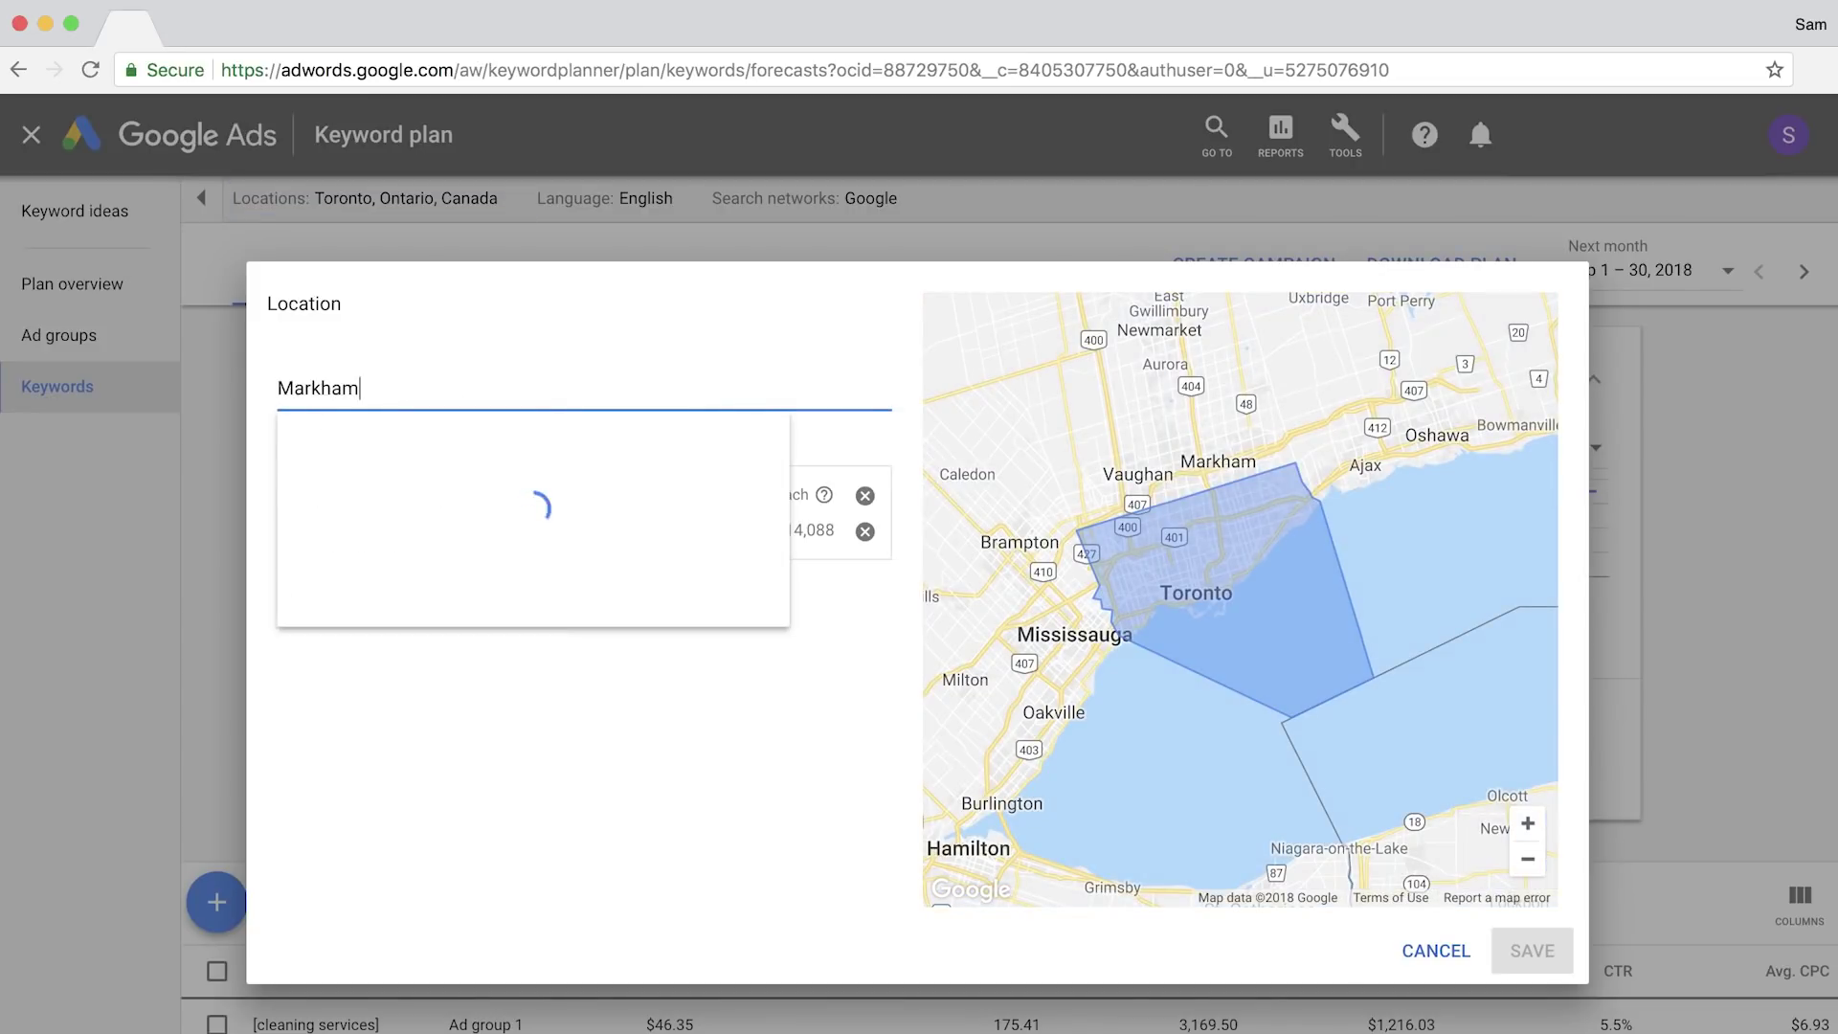
click(451, 474)
text(Mississauga)
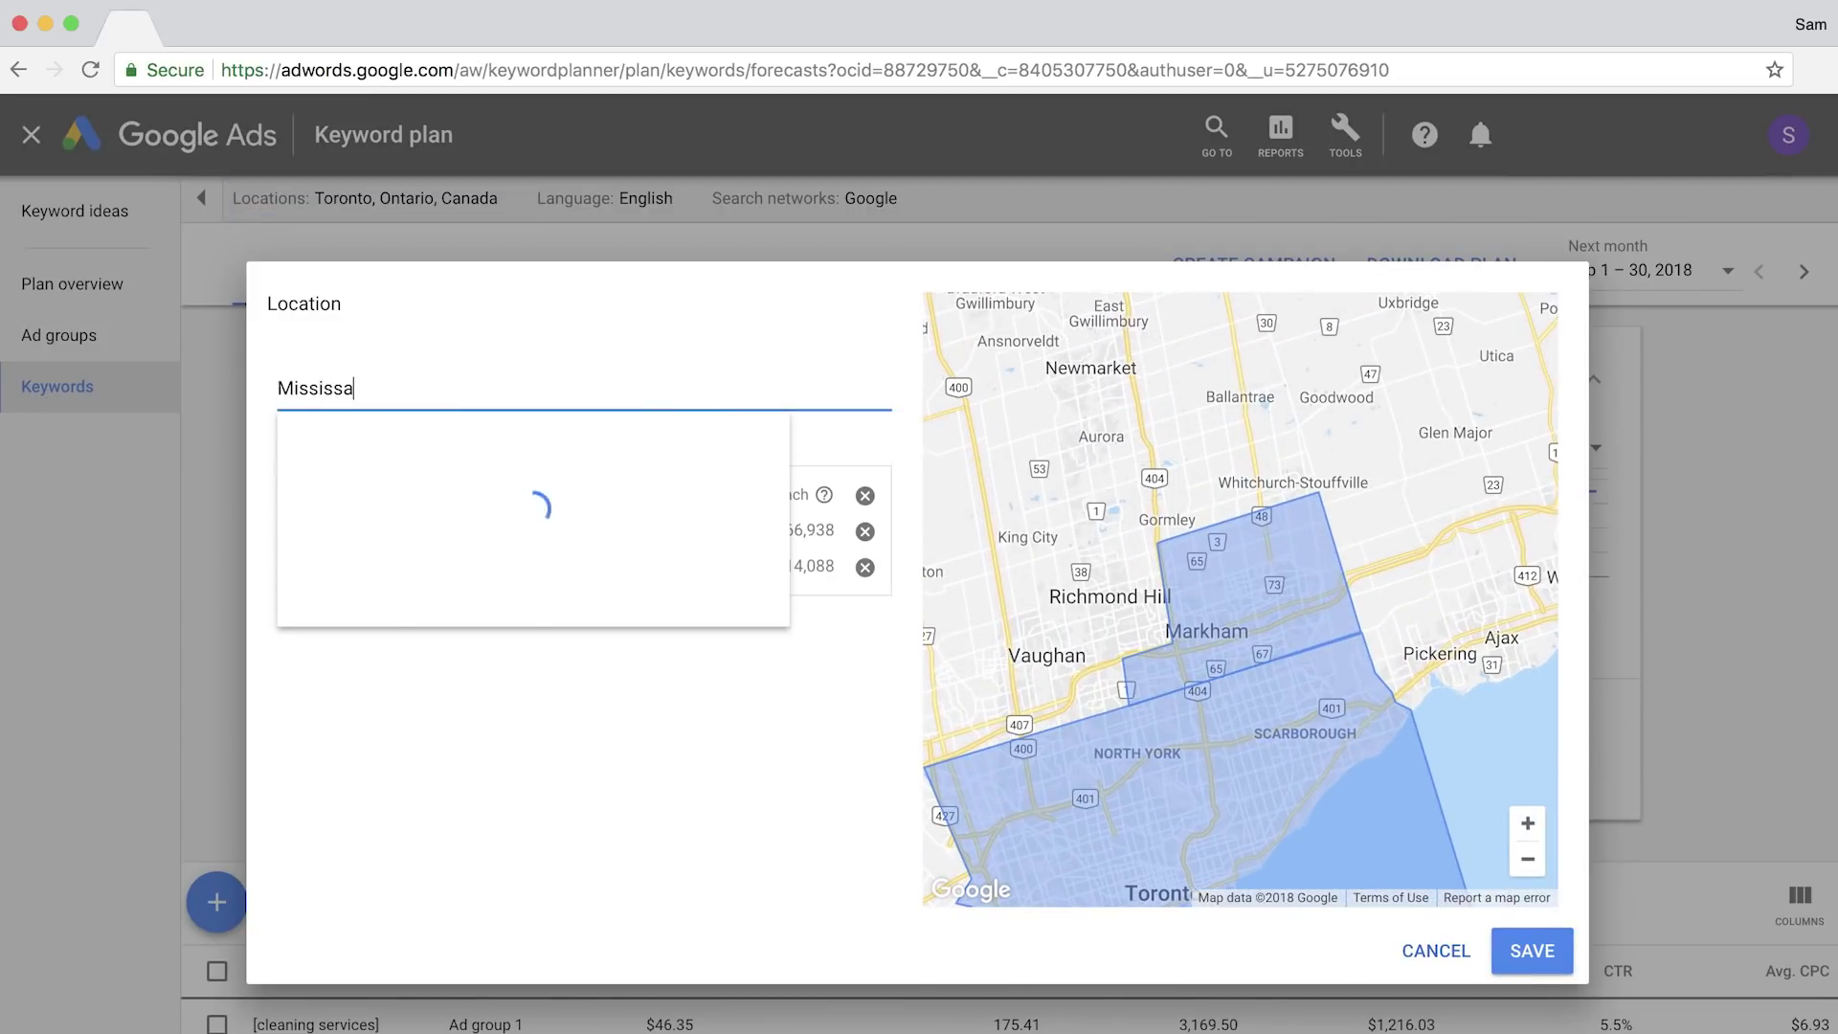
click(398, 472)
text(Oakville)
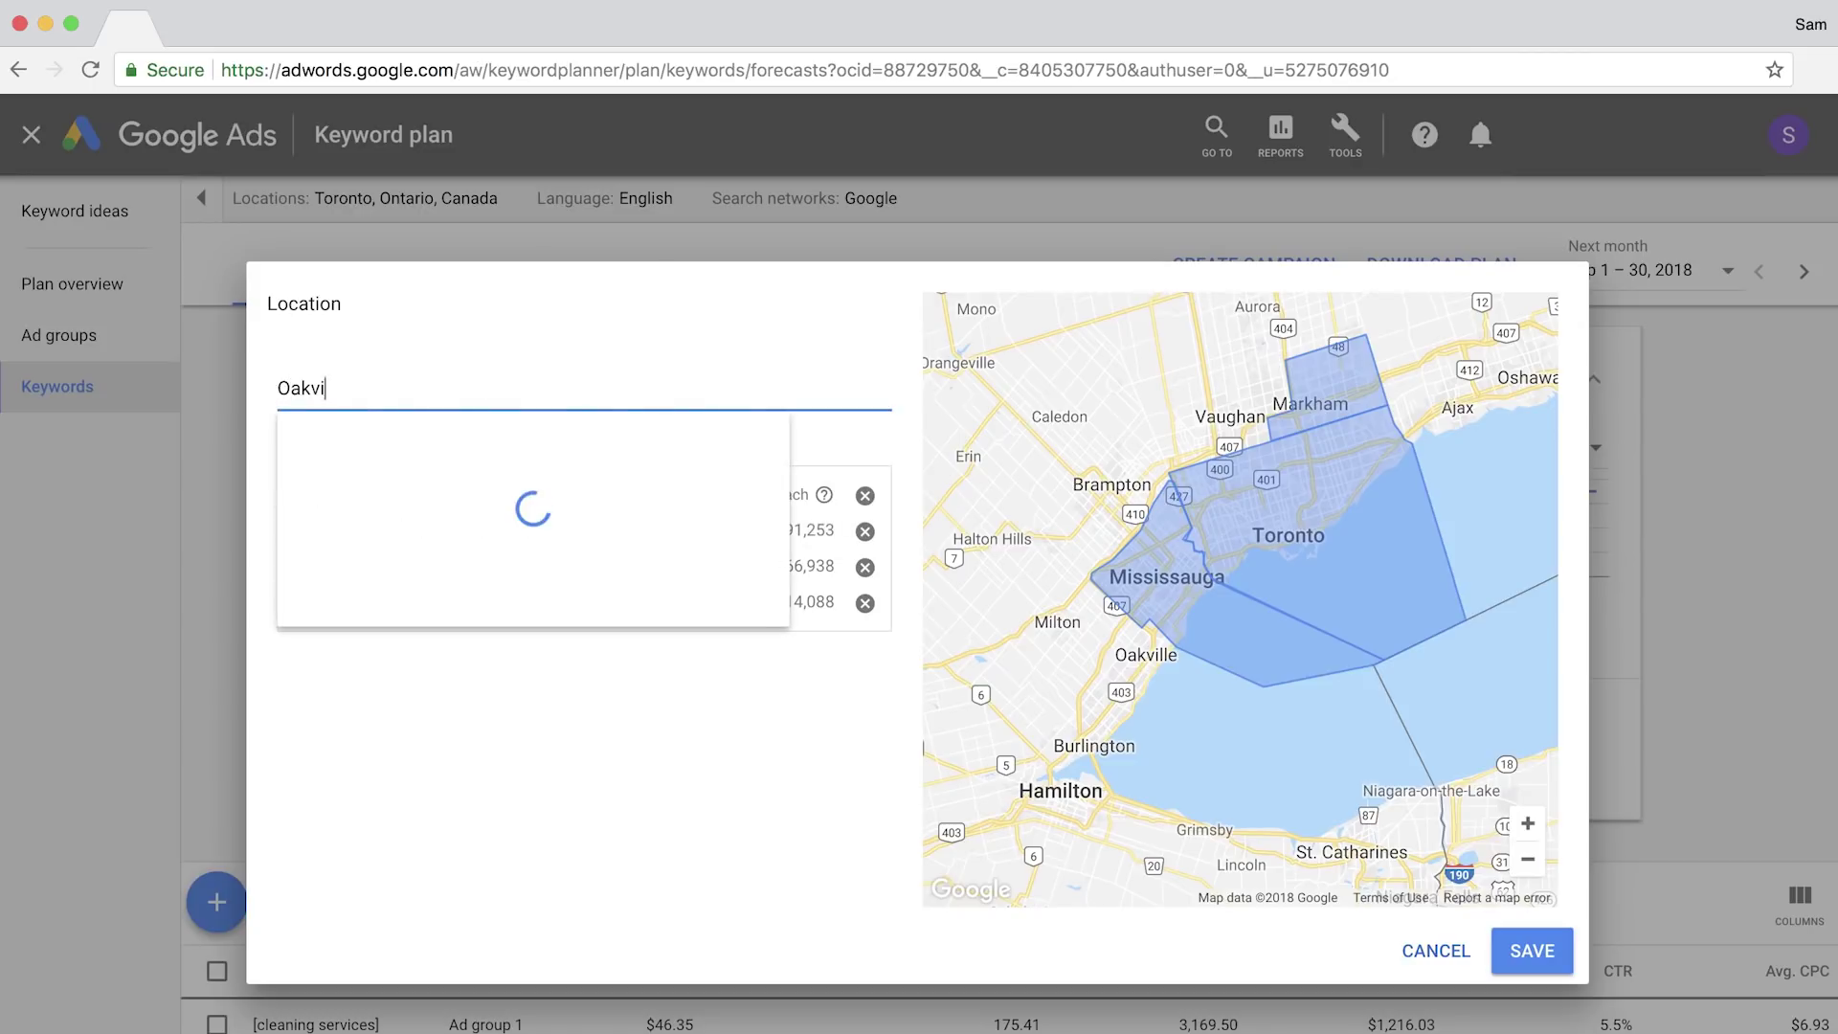
click(459, 472)
click(1532, 950)
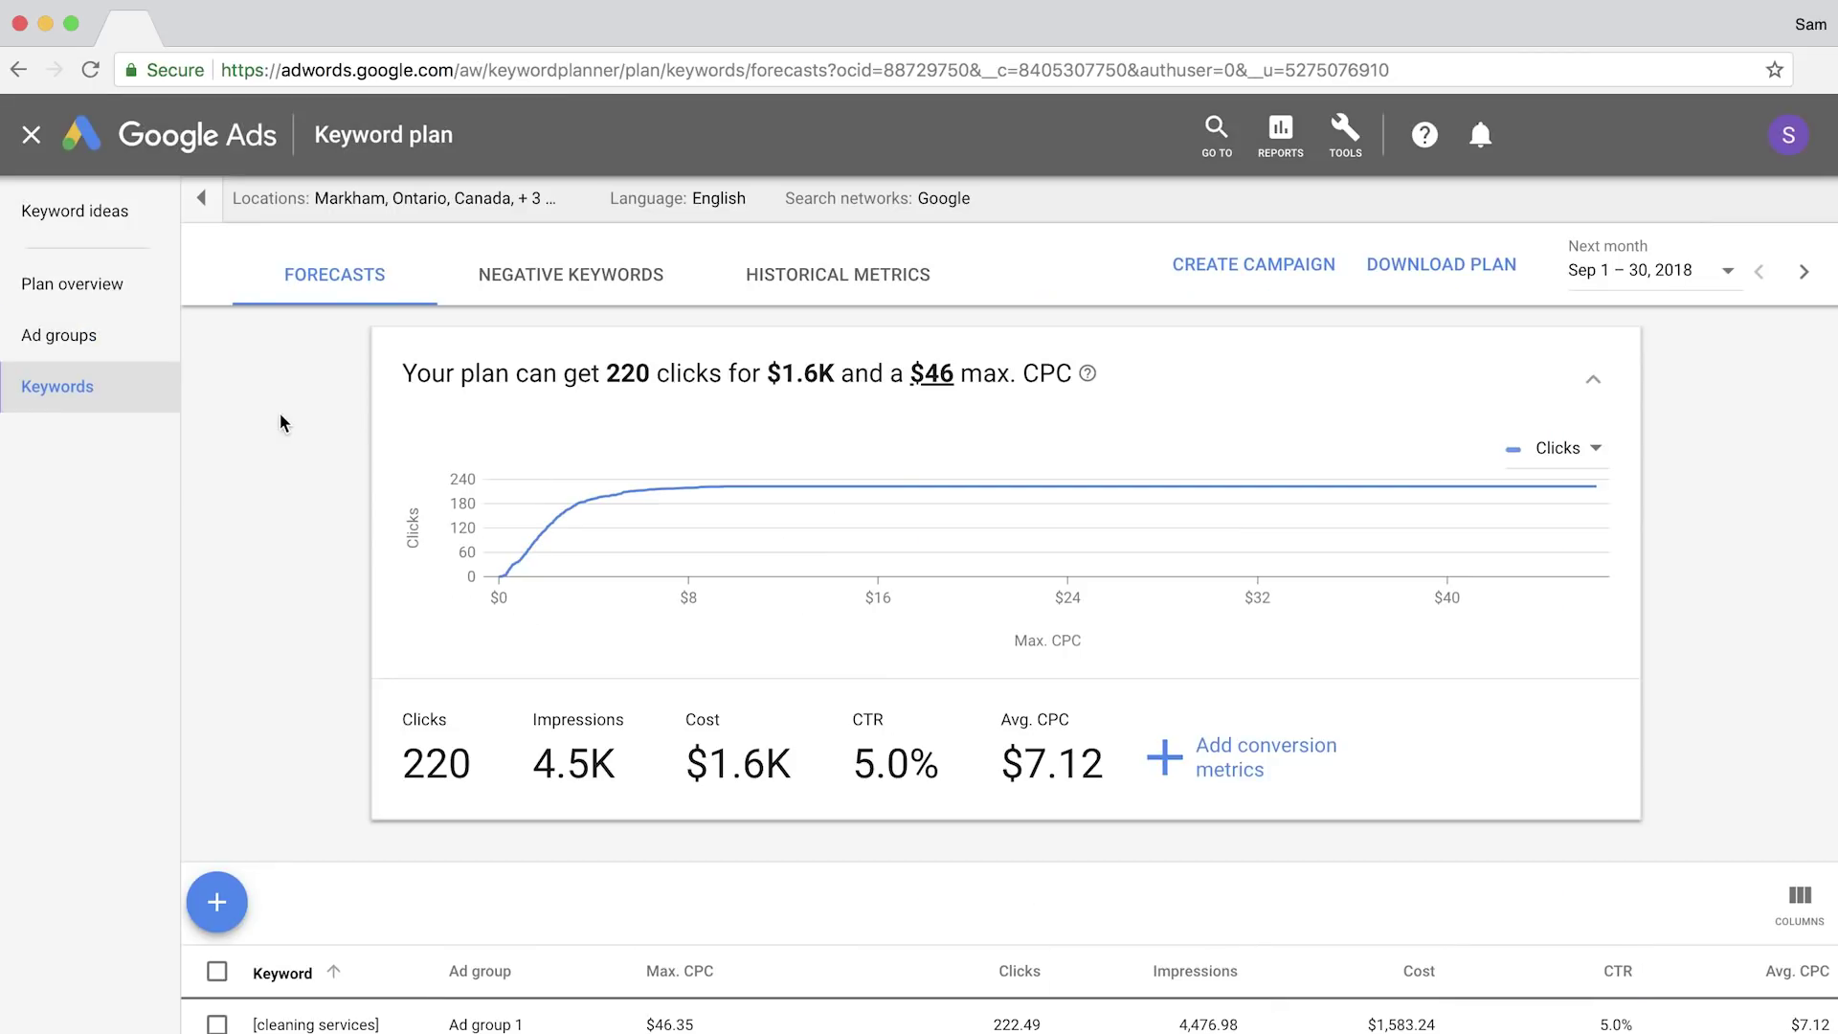
click(125, 286)
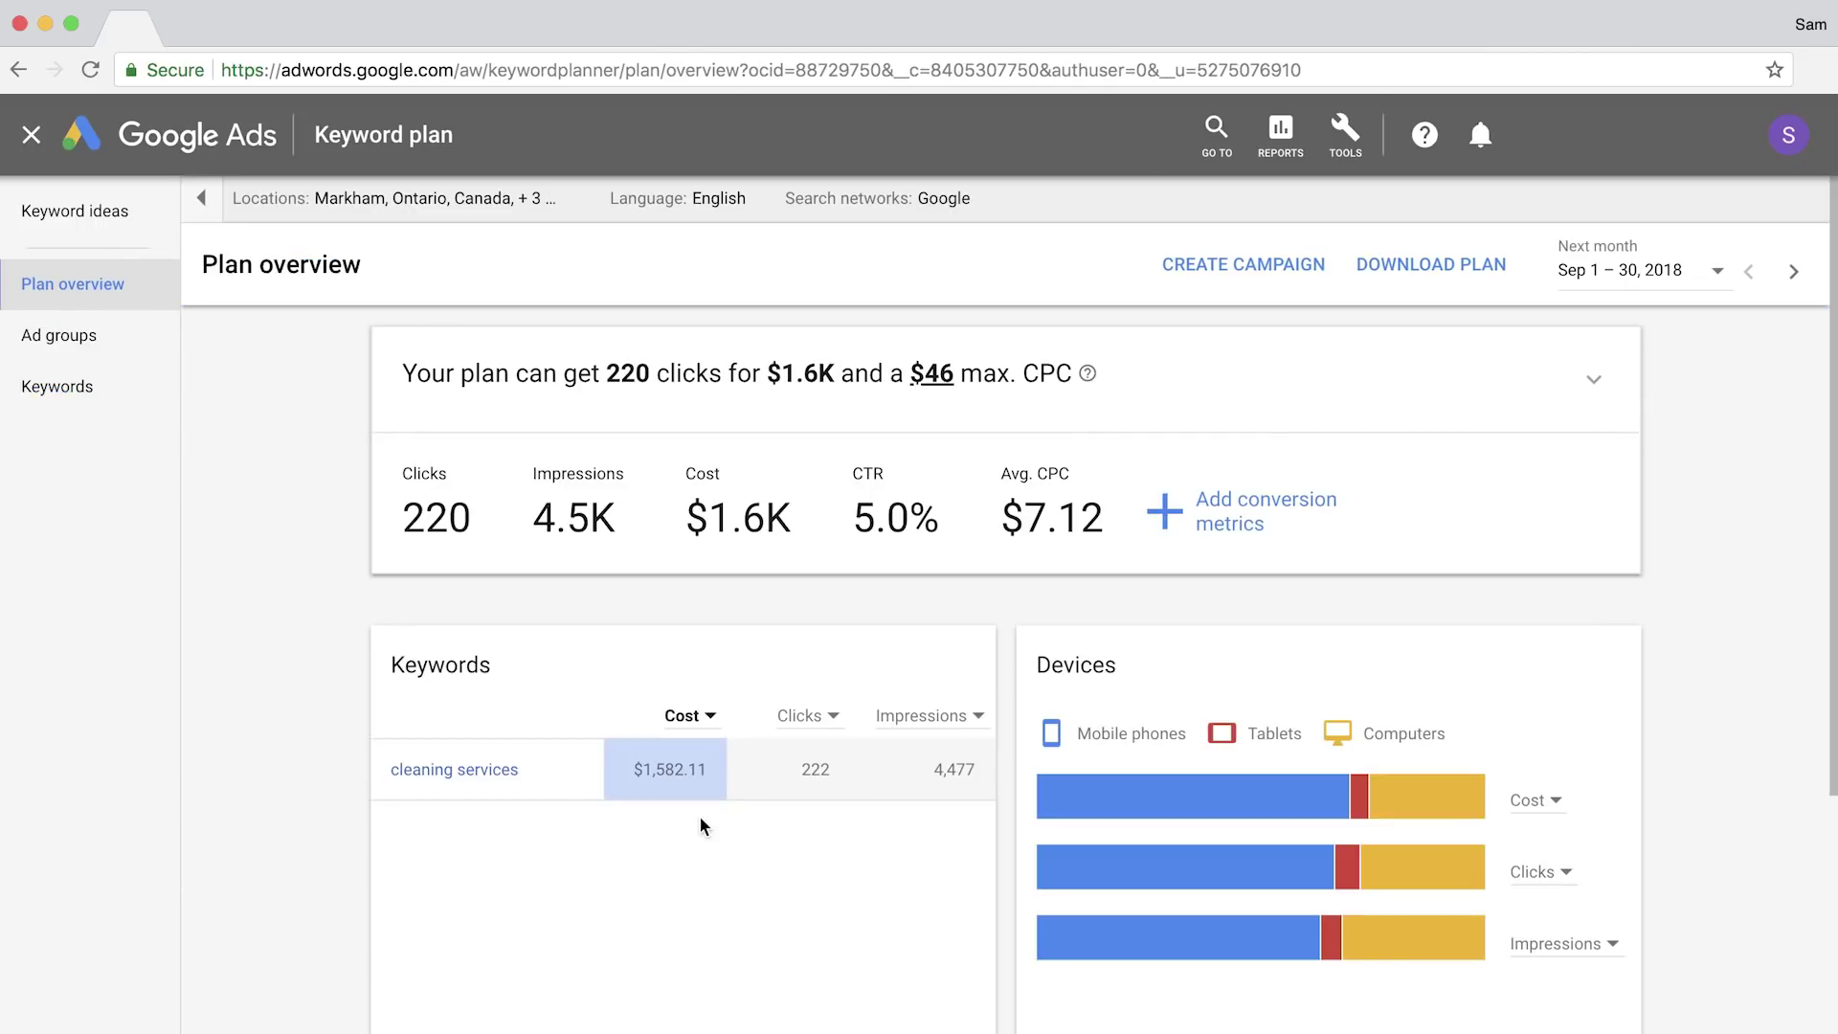
Switch the plan overview's Locations chart metric to Impressions
scroll(699, 819, down, 5)
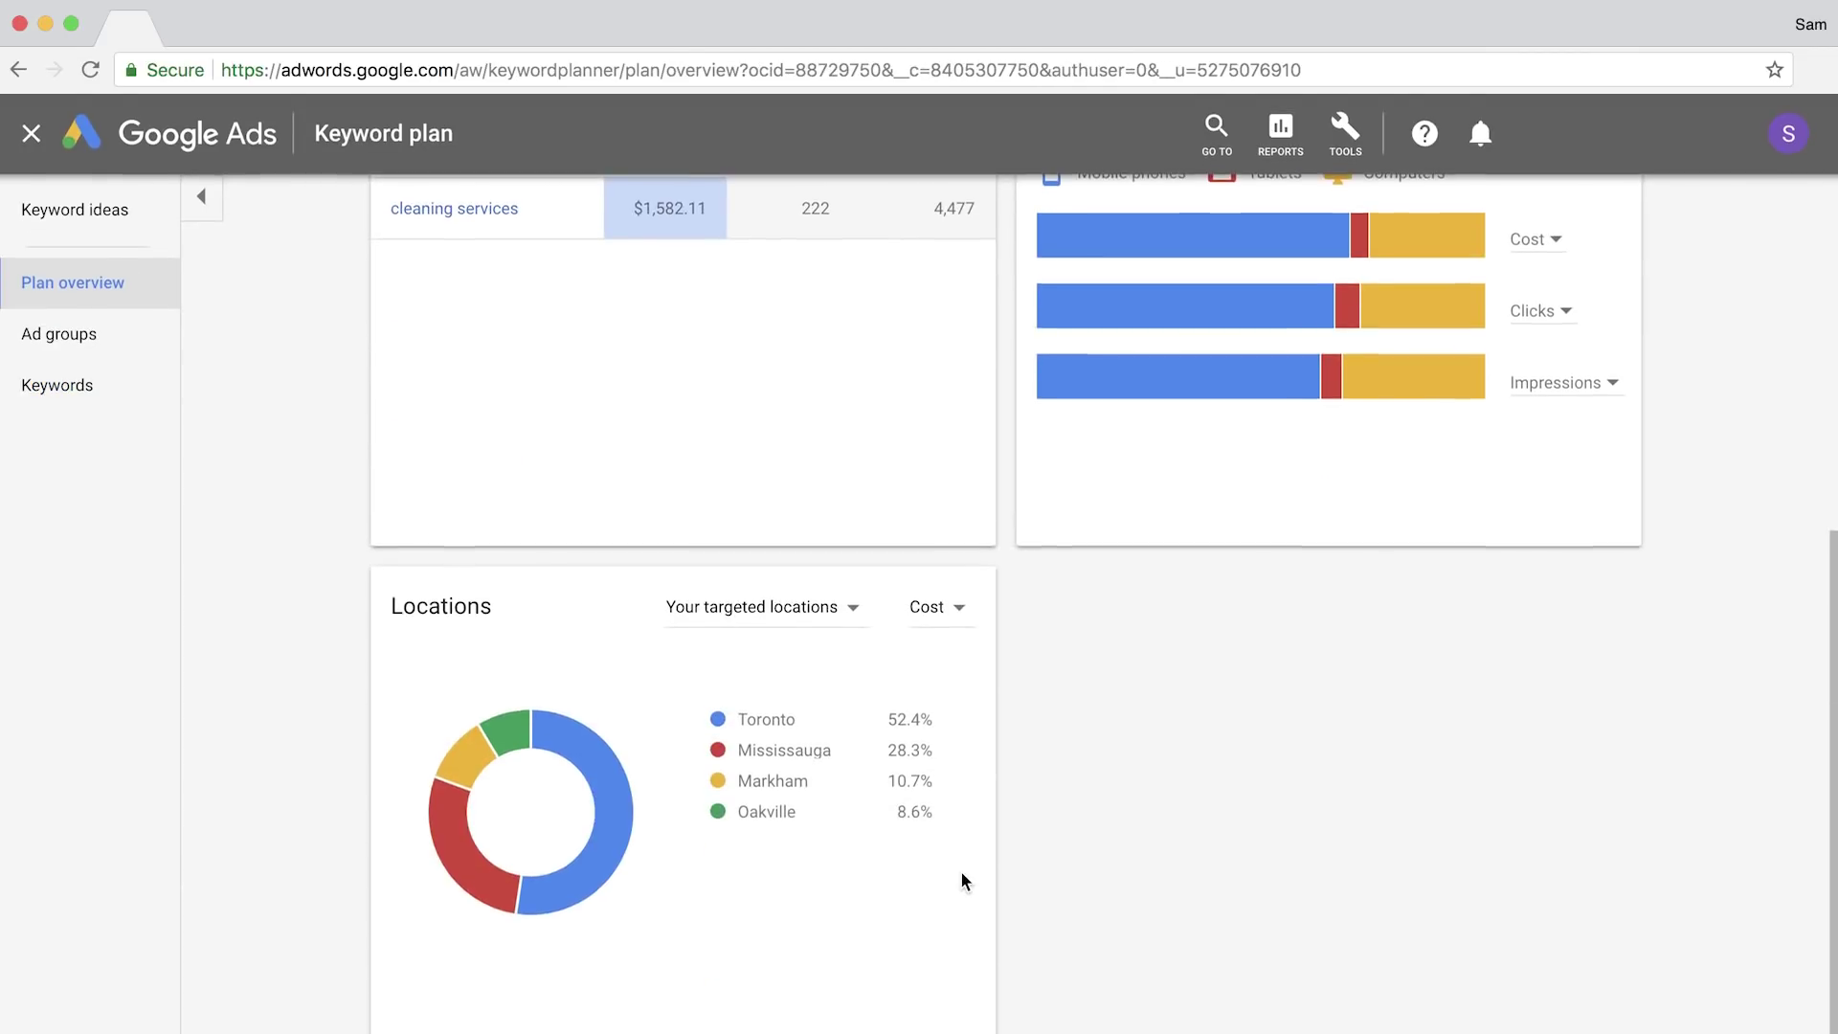
click(959, 621)
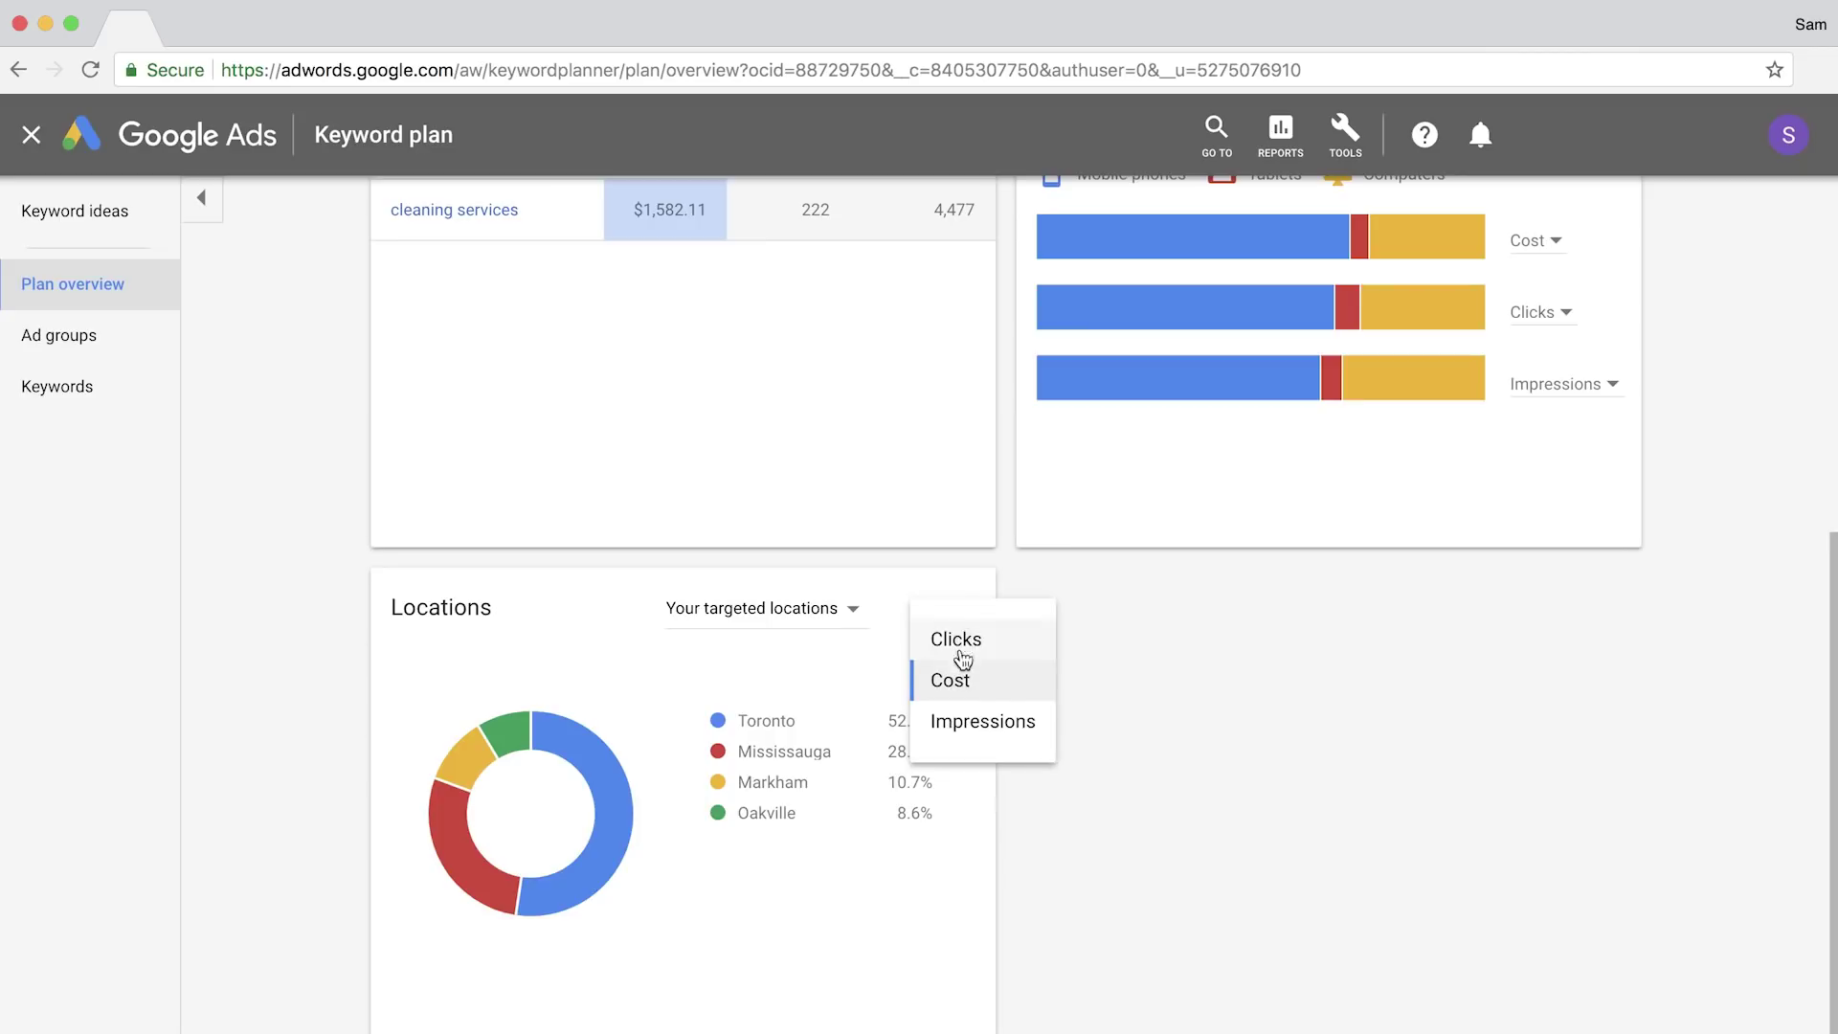
click(961, 723)
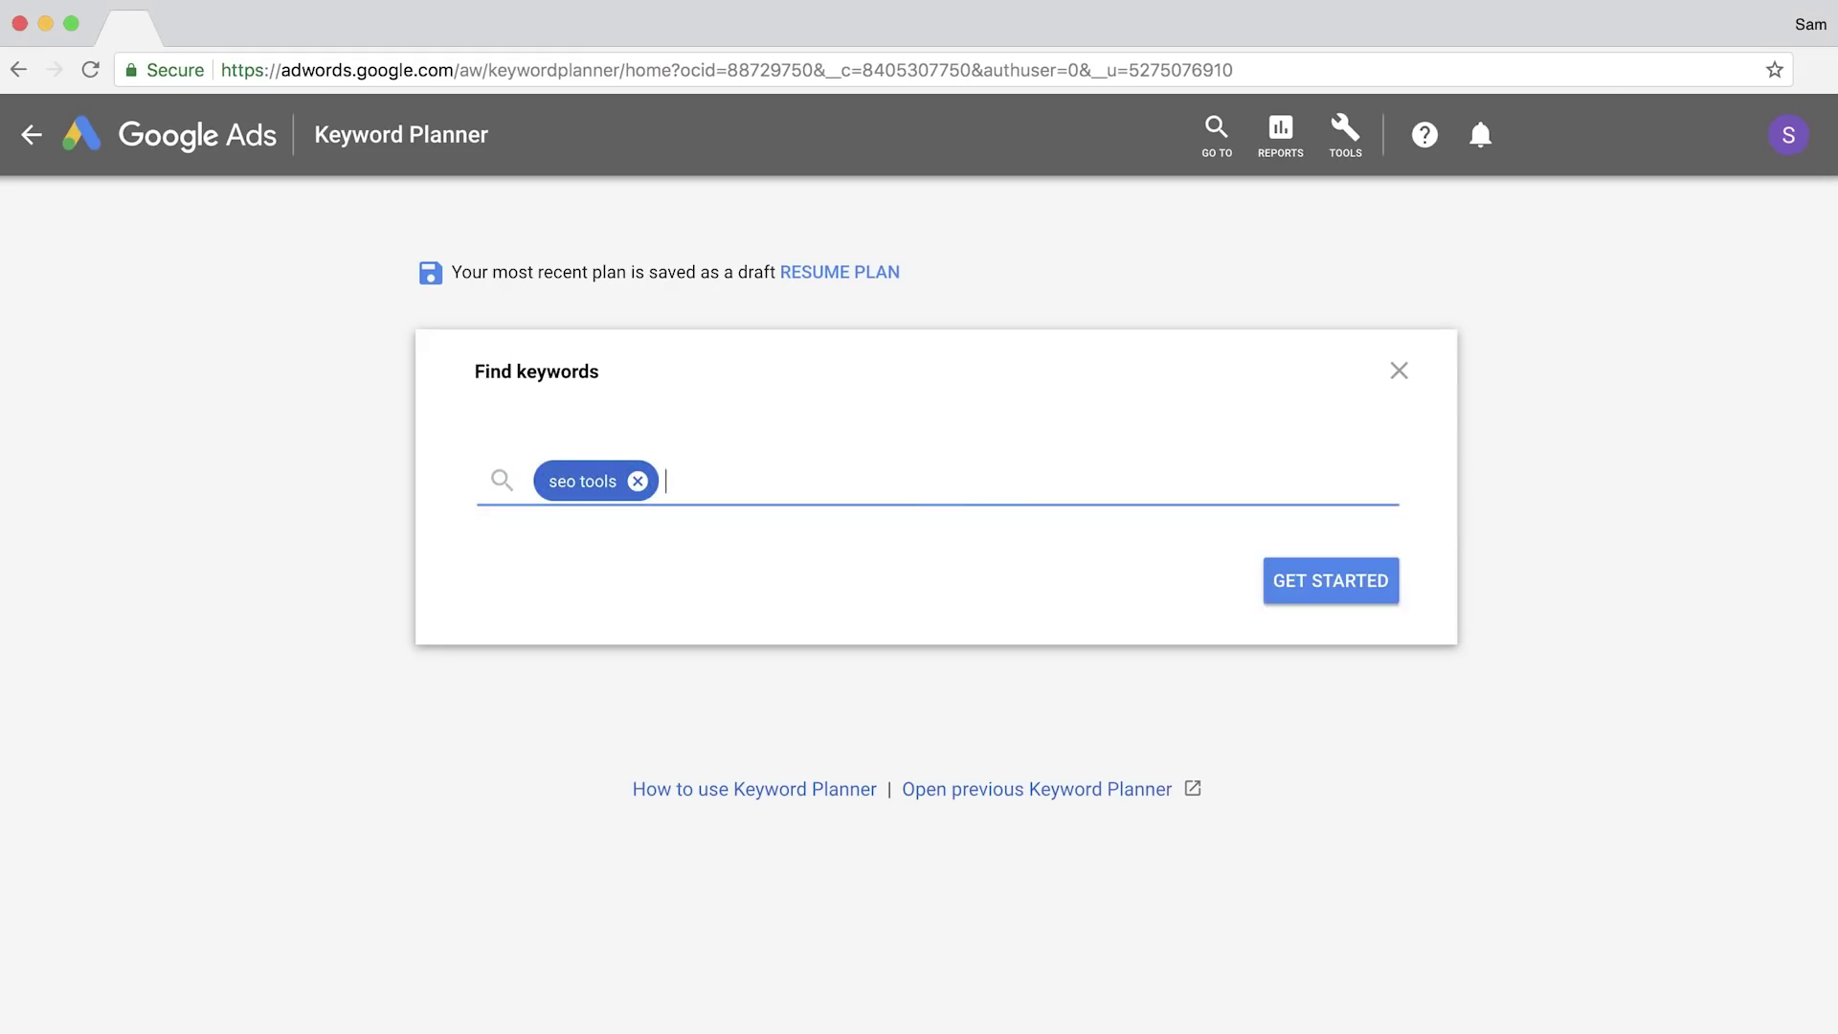
Search seo tools, keyword research and backlink checker, and add all three ideas to the plan
text(keyword research)
key(Return)
text(backl)
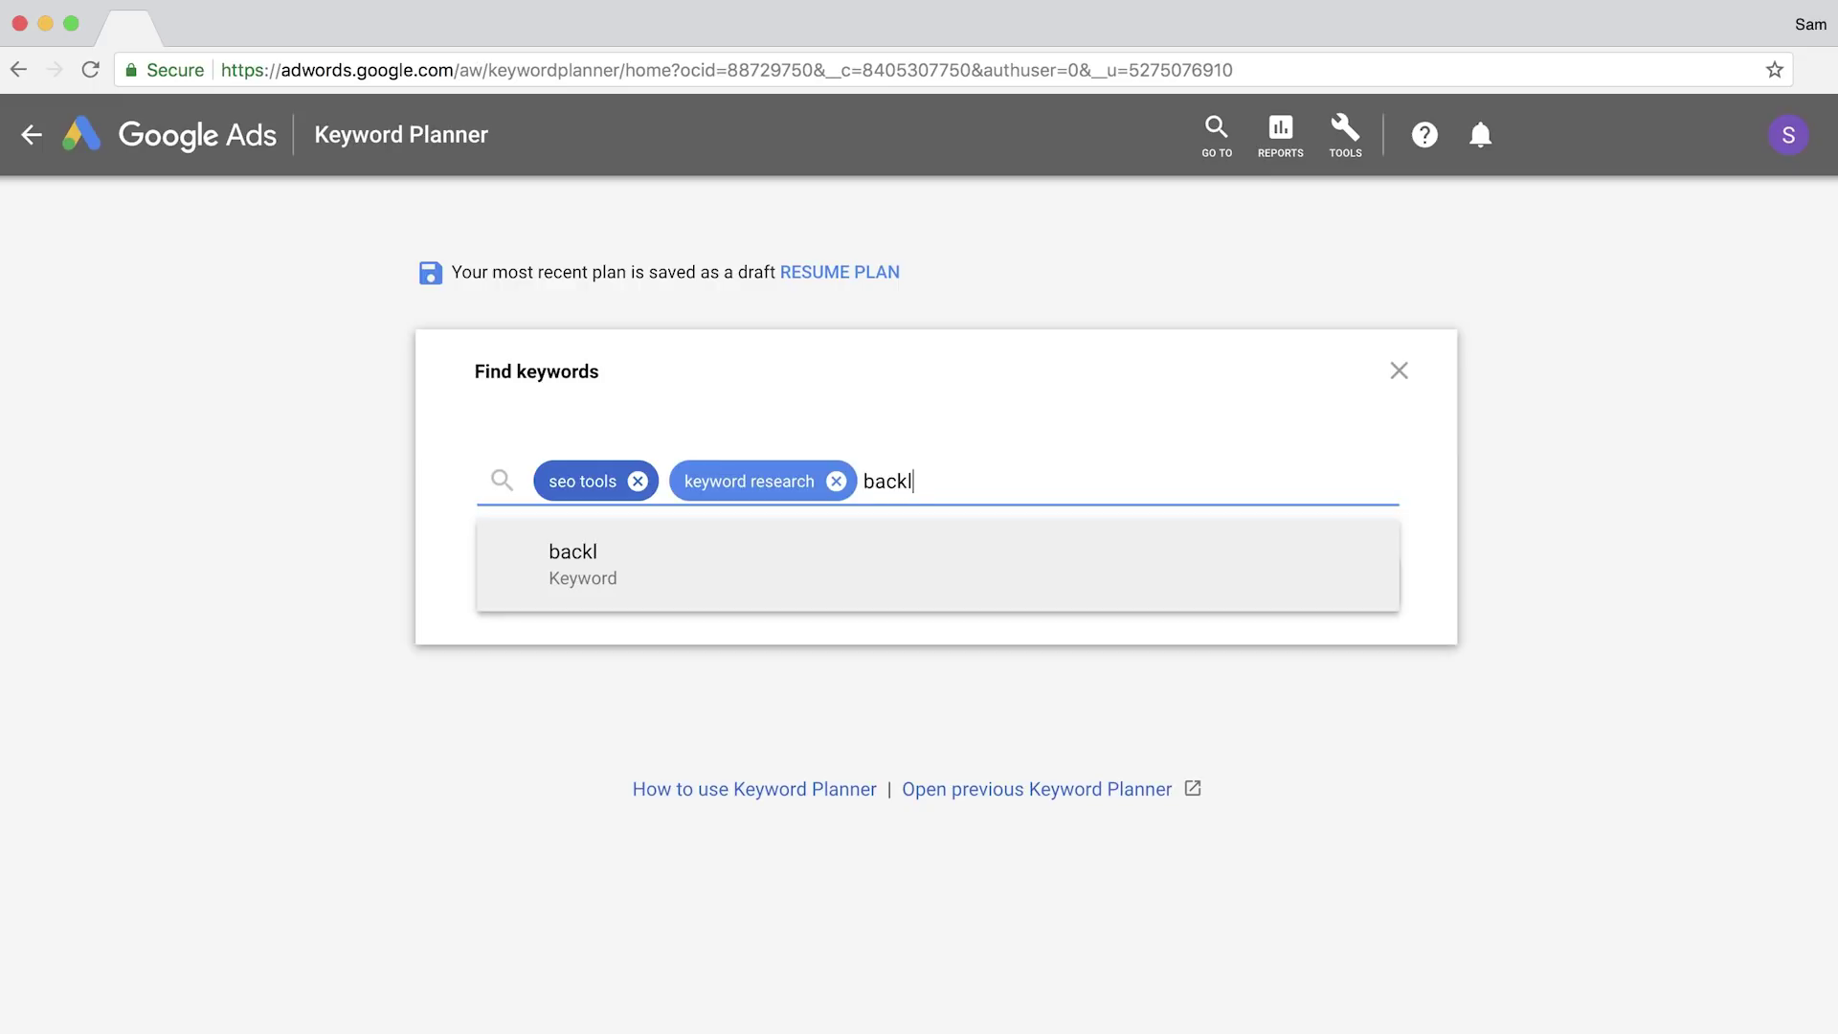
text(ink check)
key(Return)
key(Return)
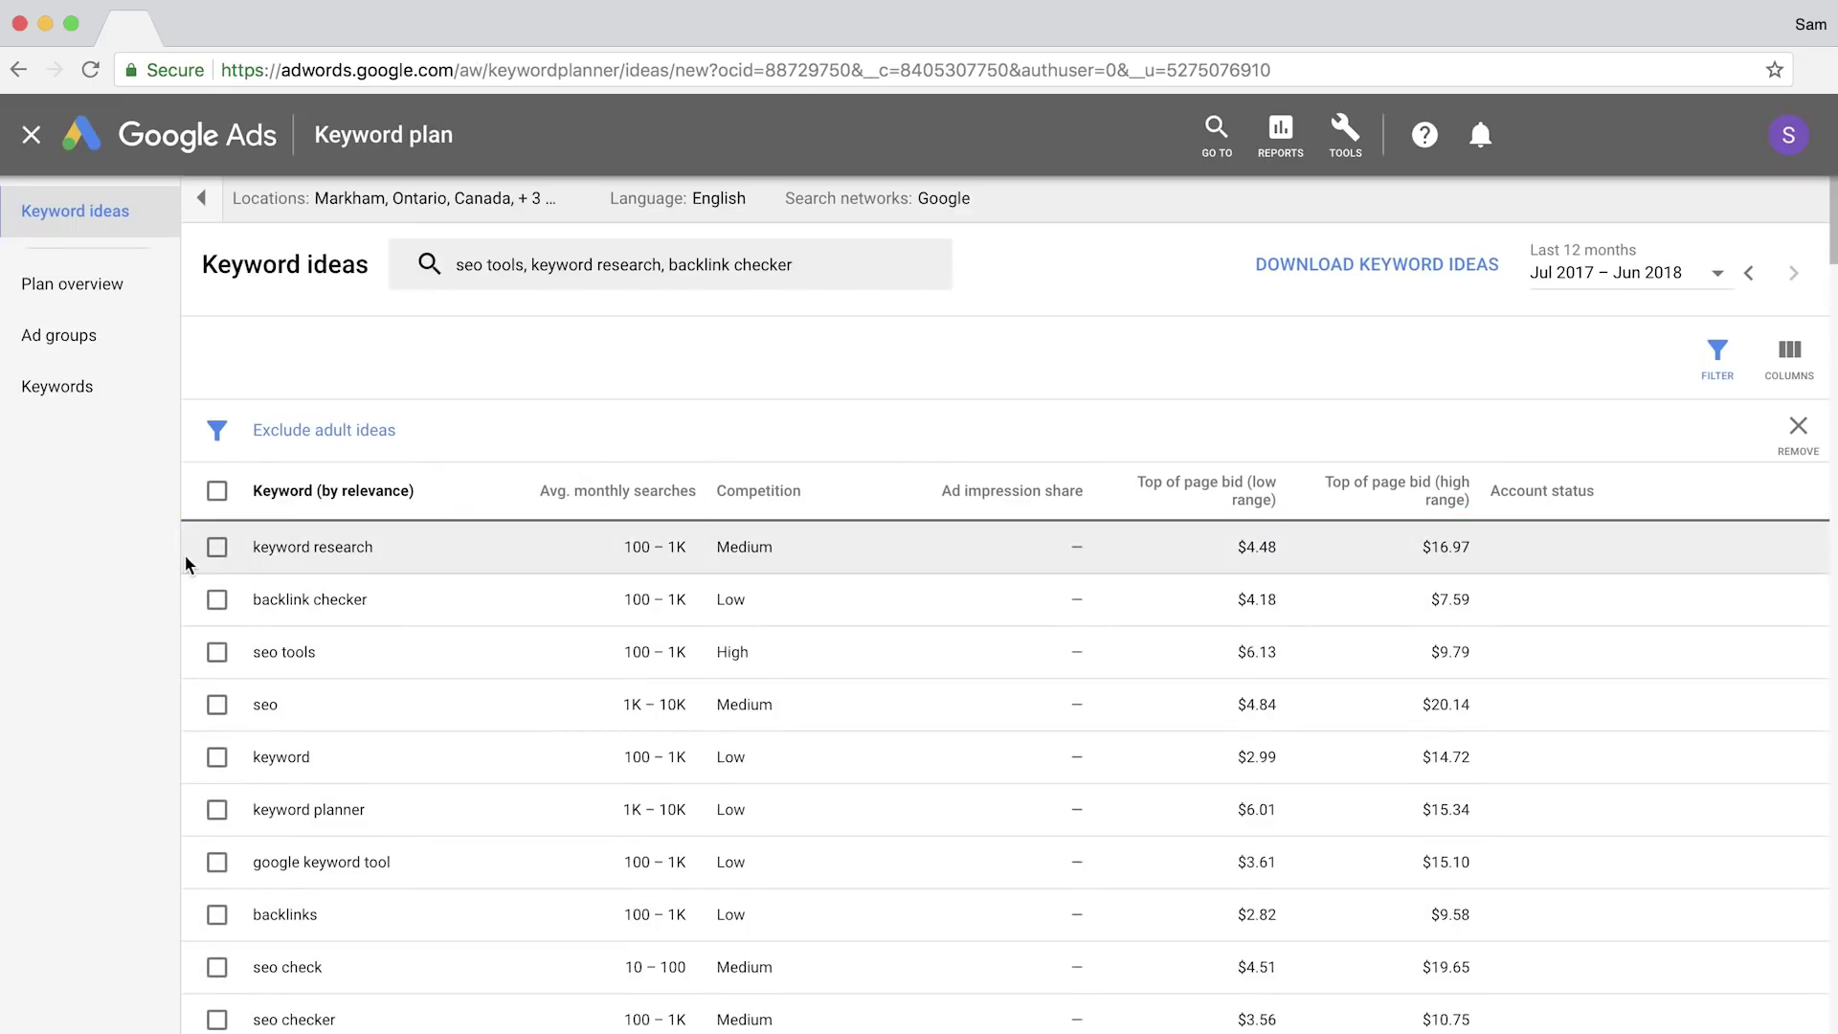
click(217, 549)
click(217, 601)
click(217, 654)
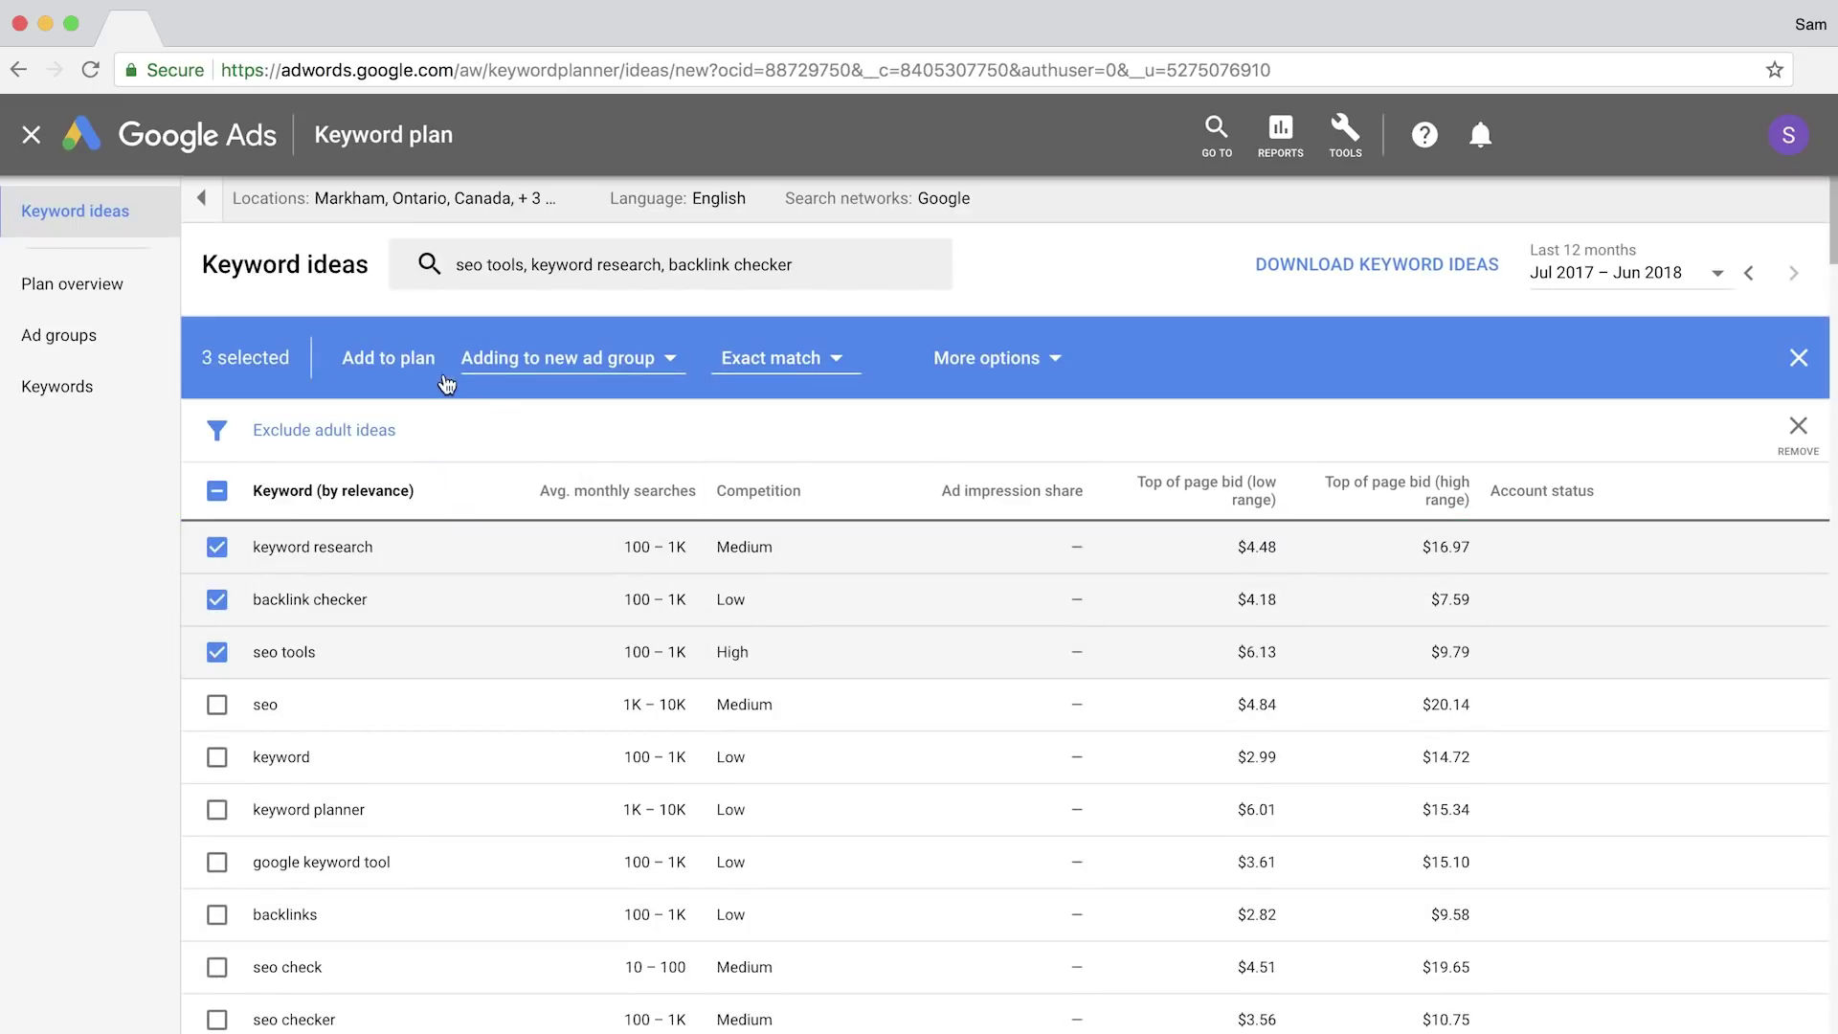
click(416, 356)
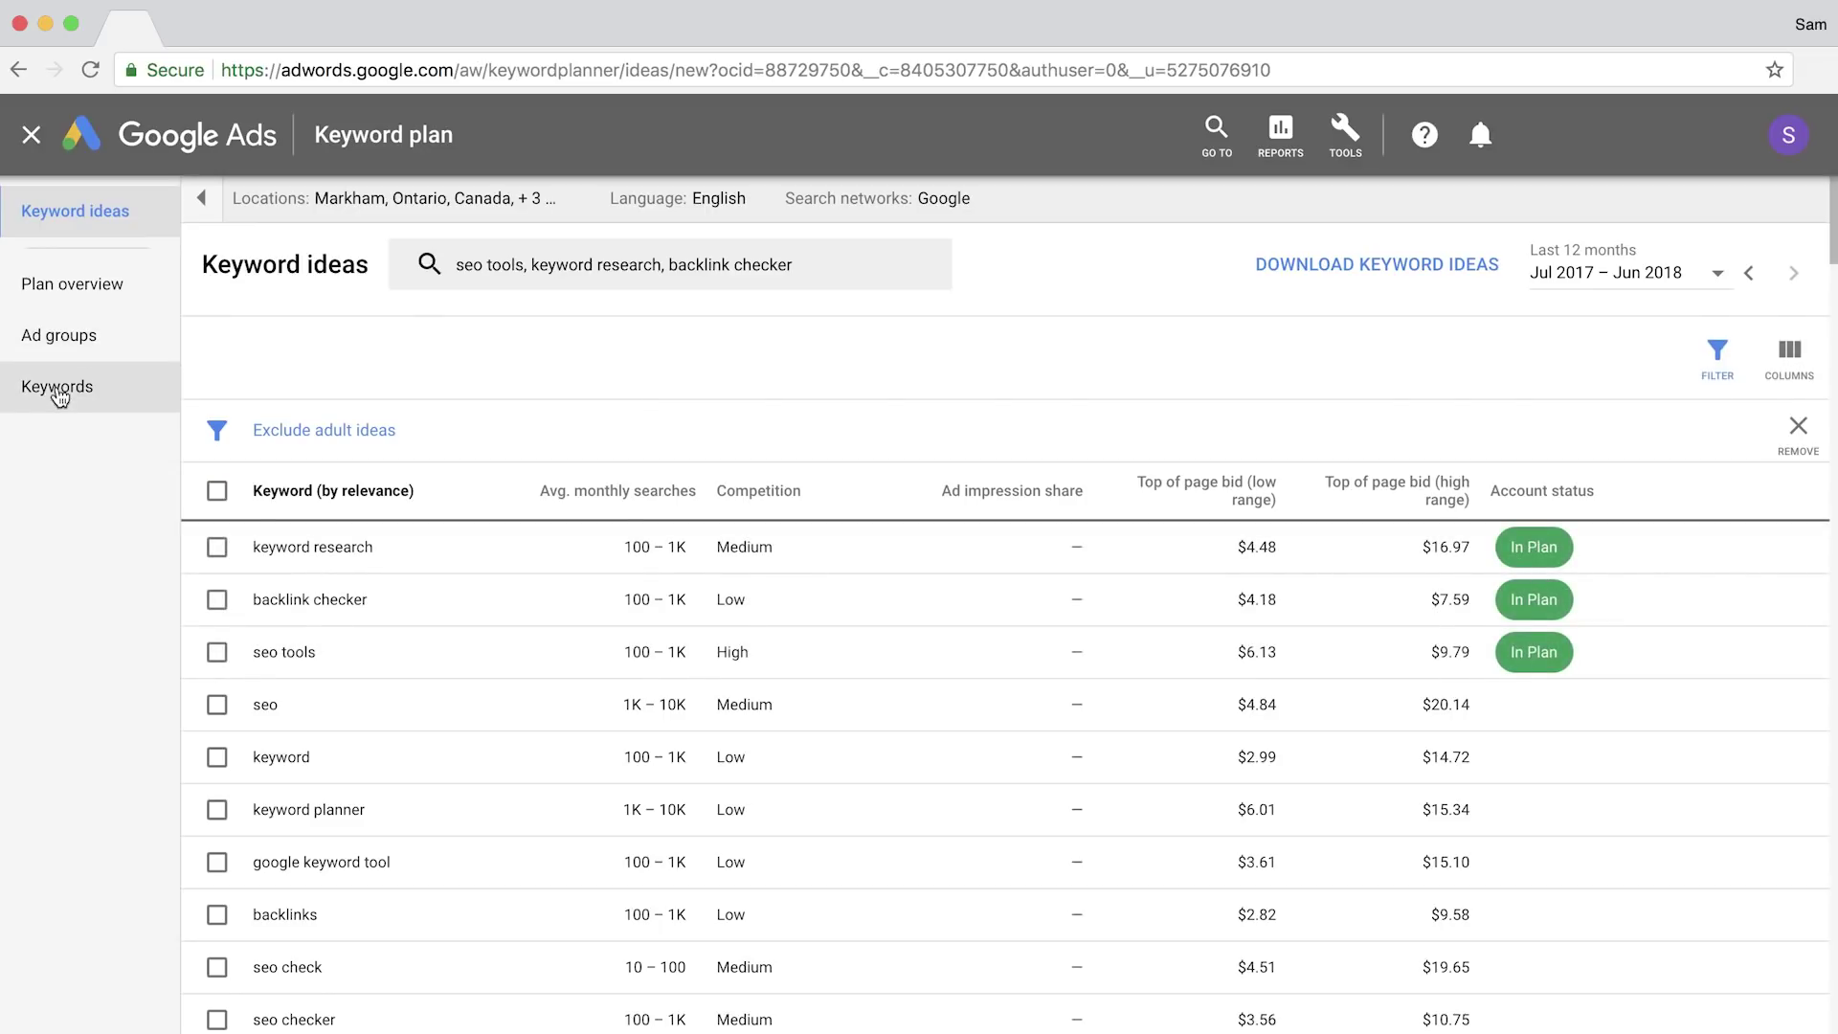
Clear the plan's location targeting so it covers all locations
click(388, 201)
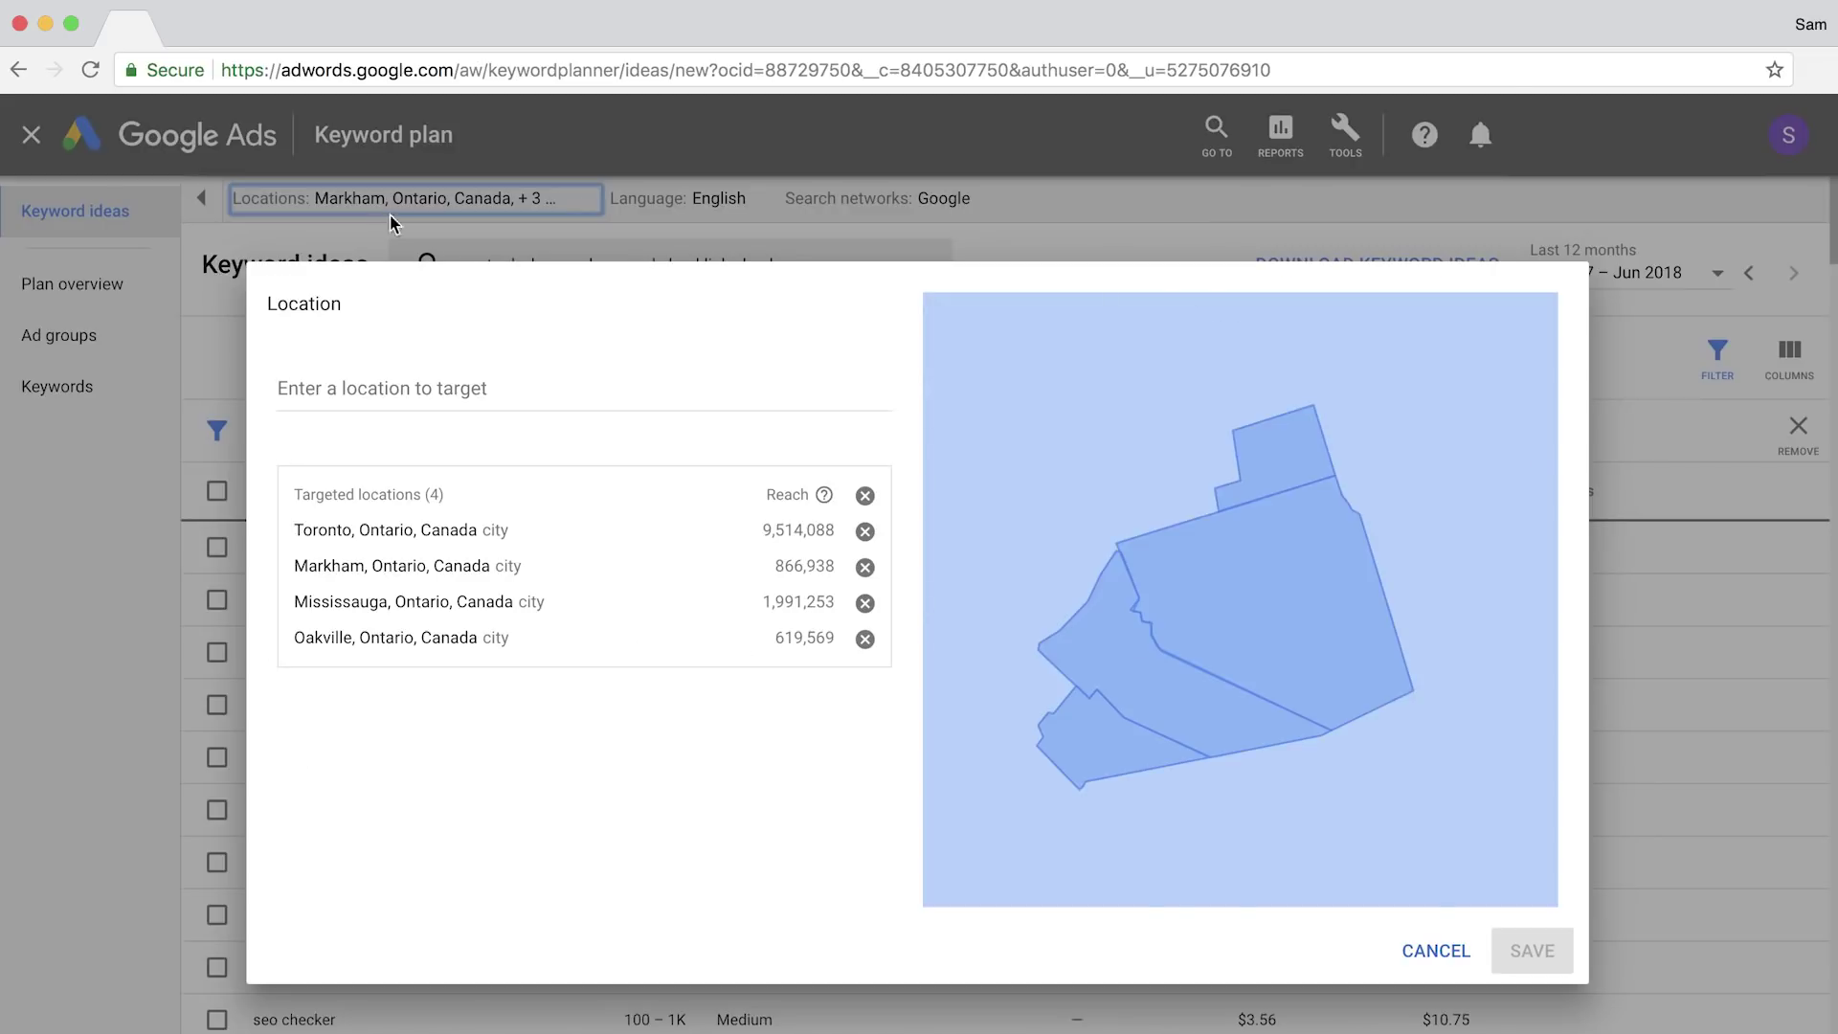
click(864, 495)
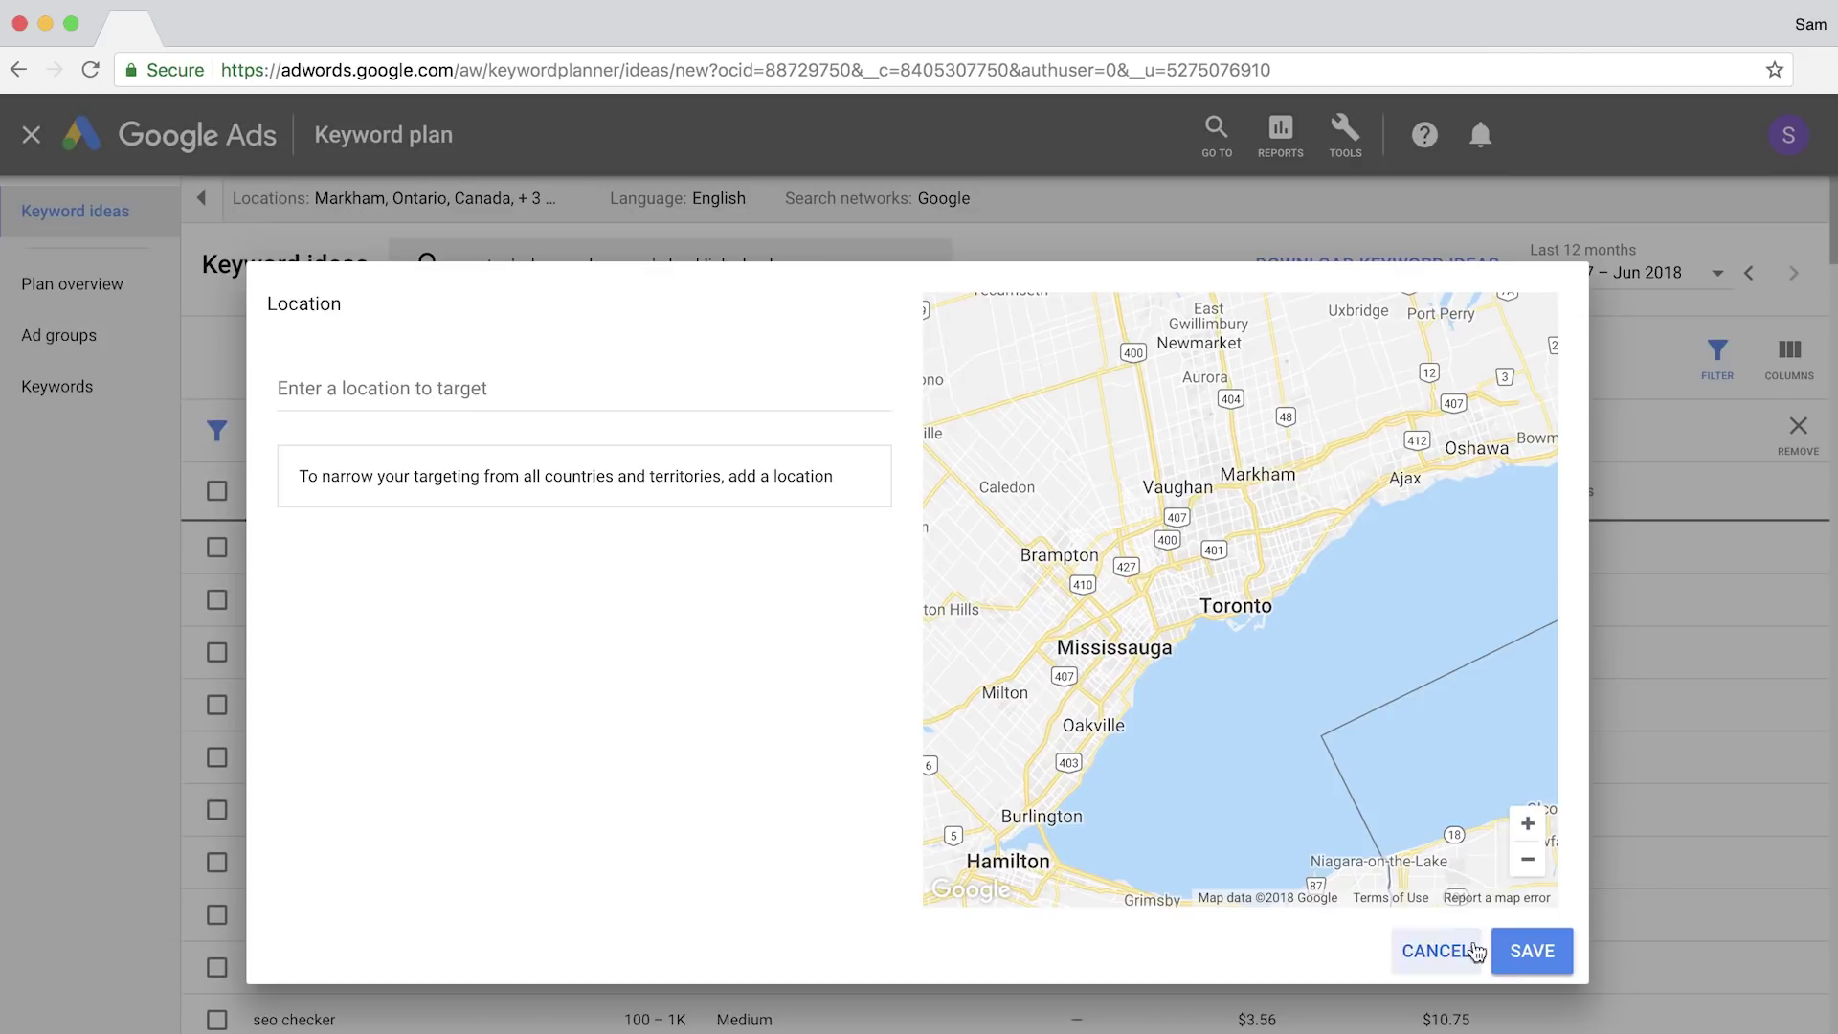
click(1531, 951)
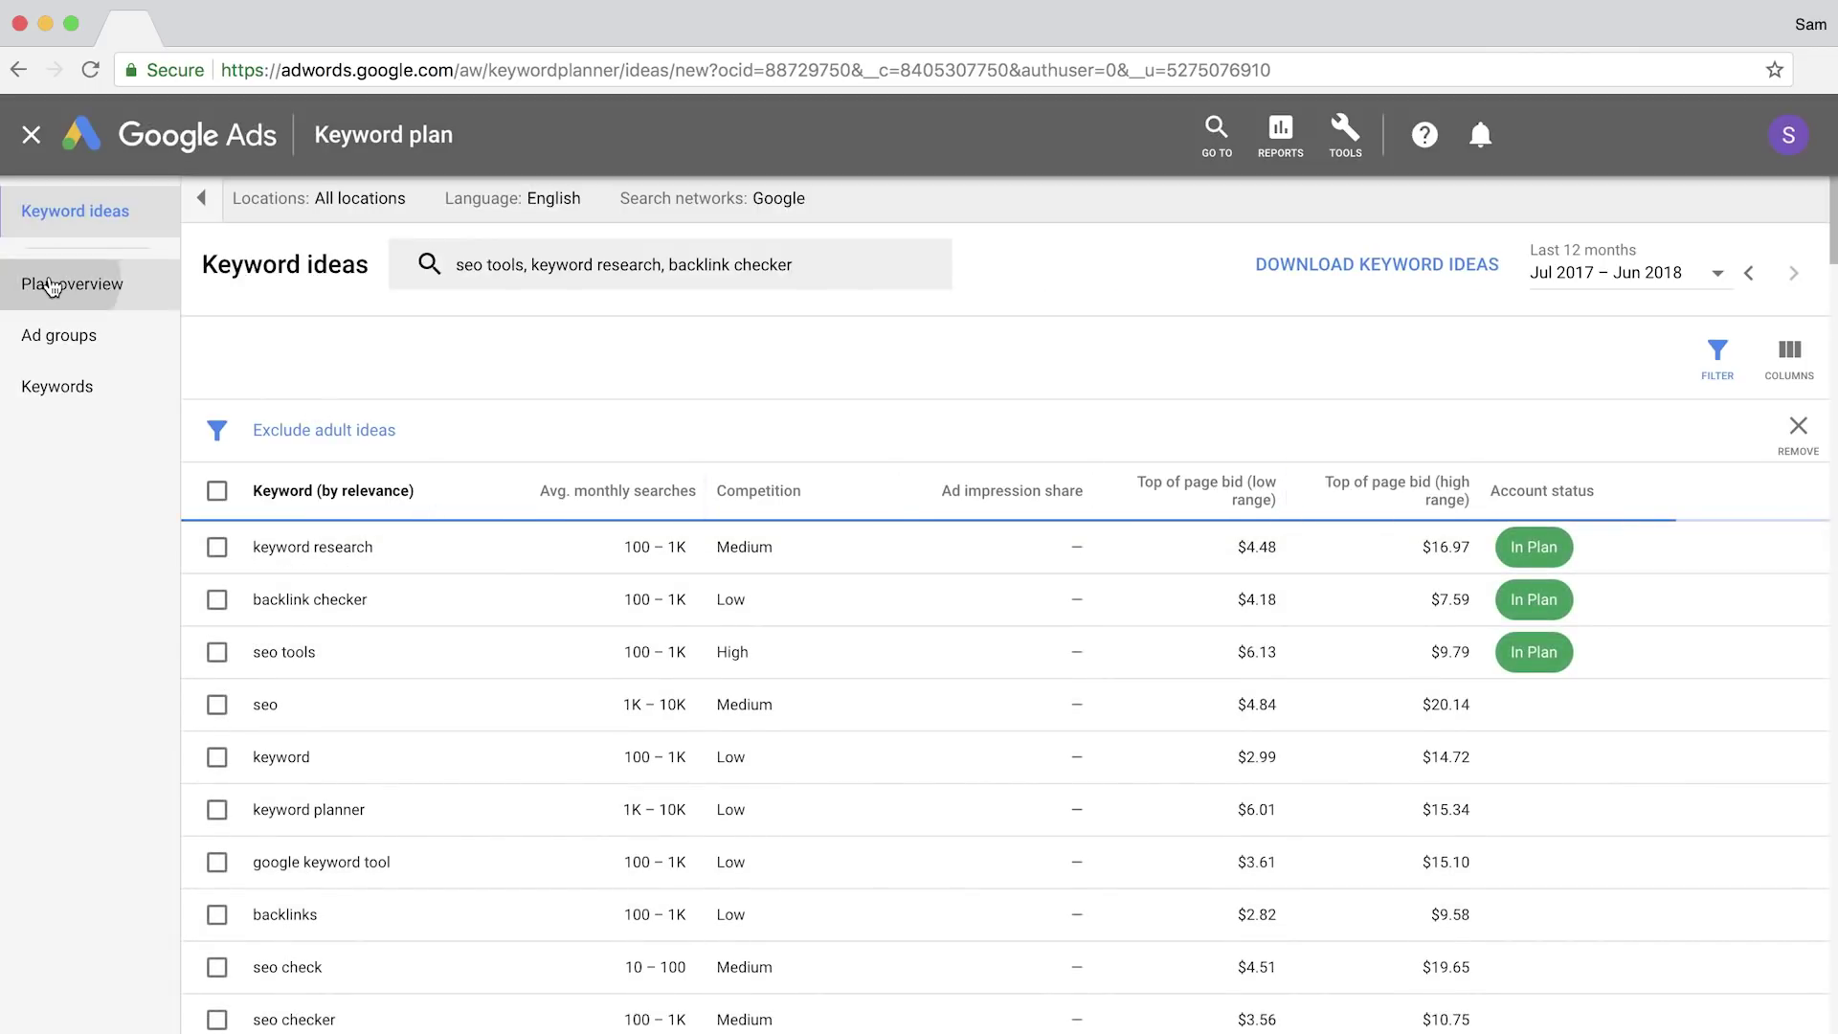
click(80, 290)
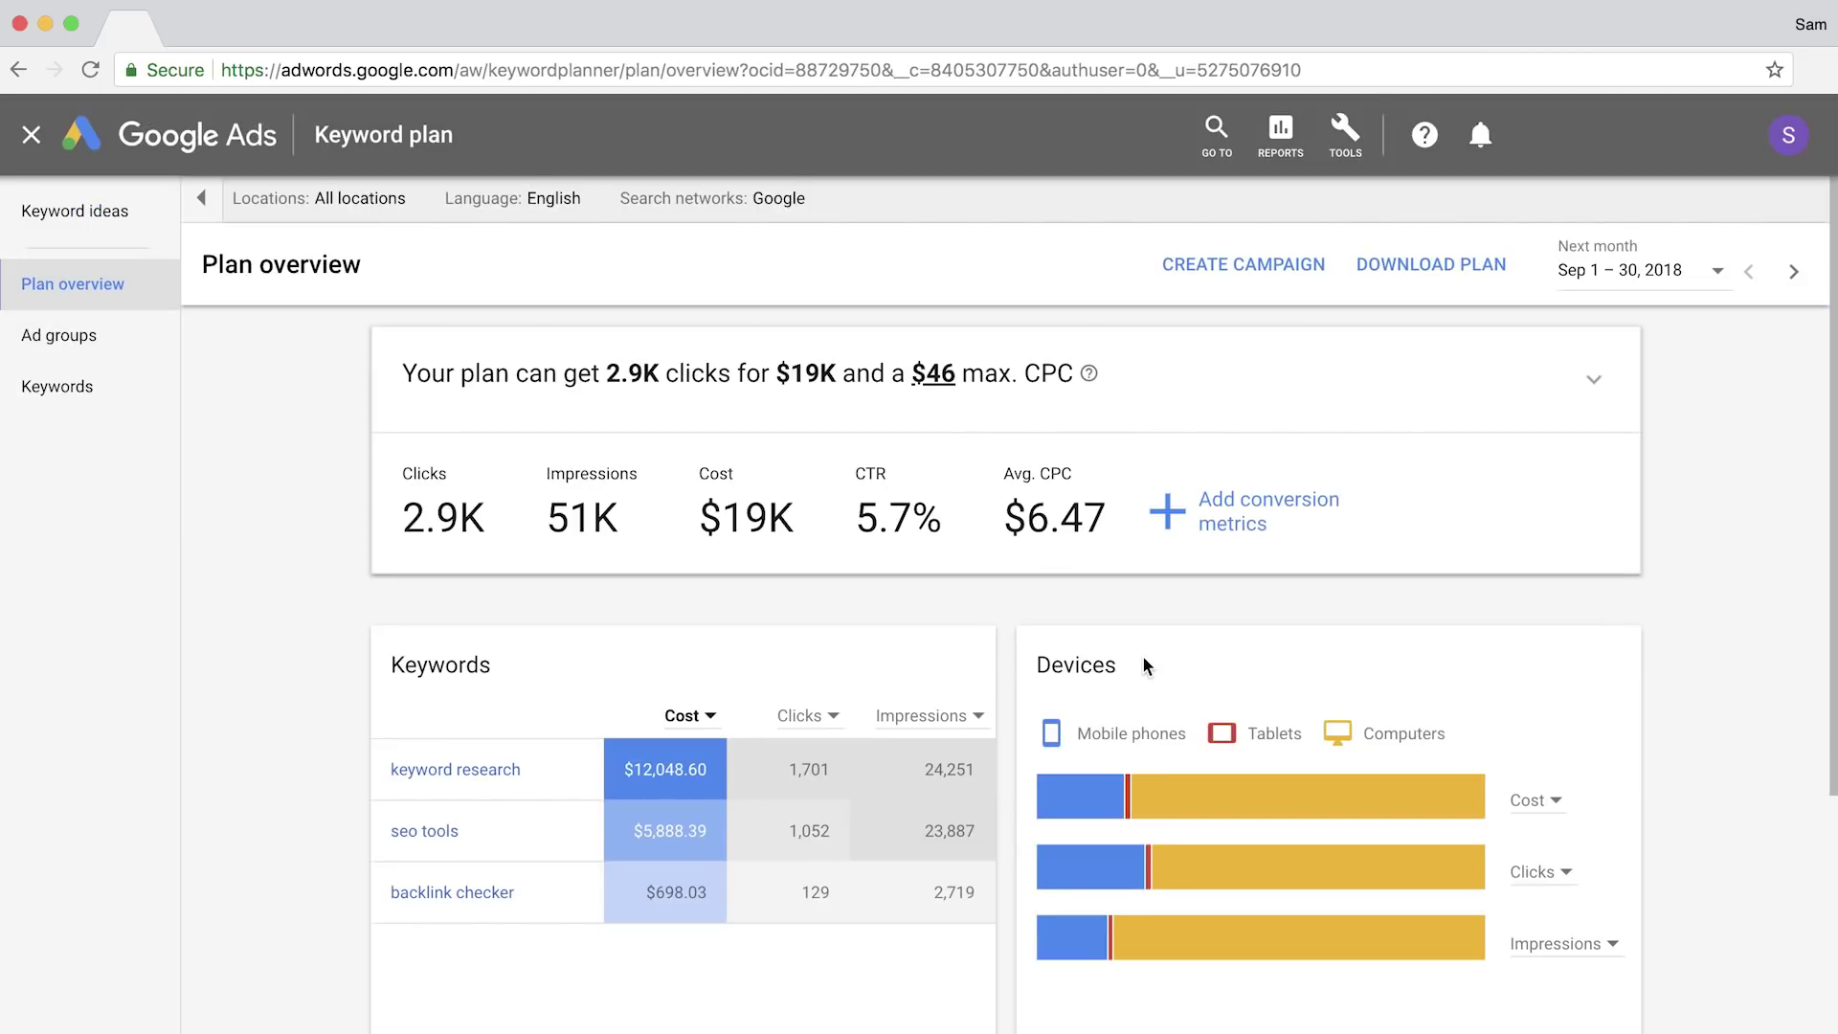
Show top countries by Impressions in the Locations card, then bring up the location targeting
scroll(1144, 663, down, 5)
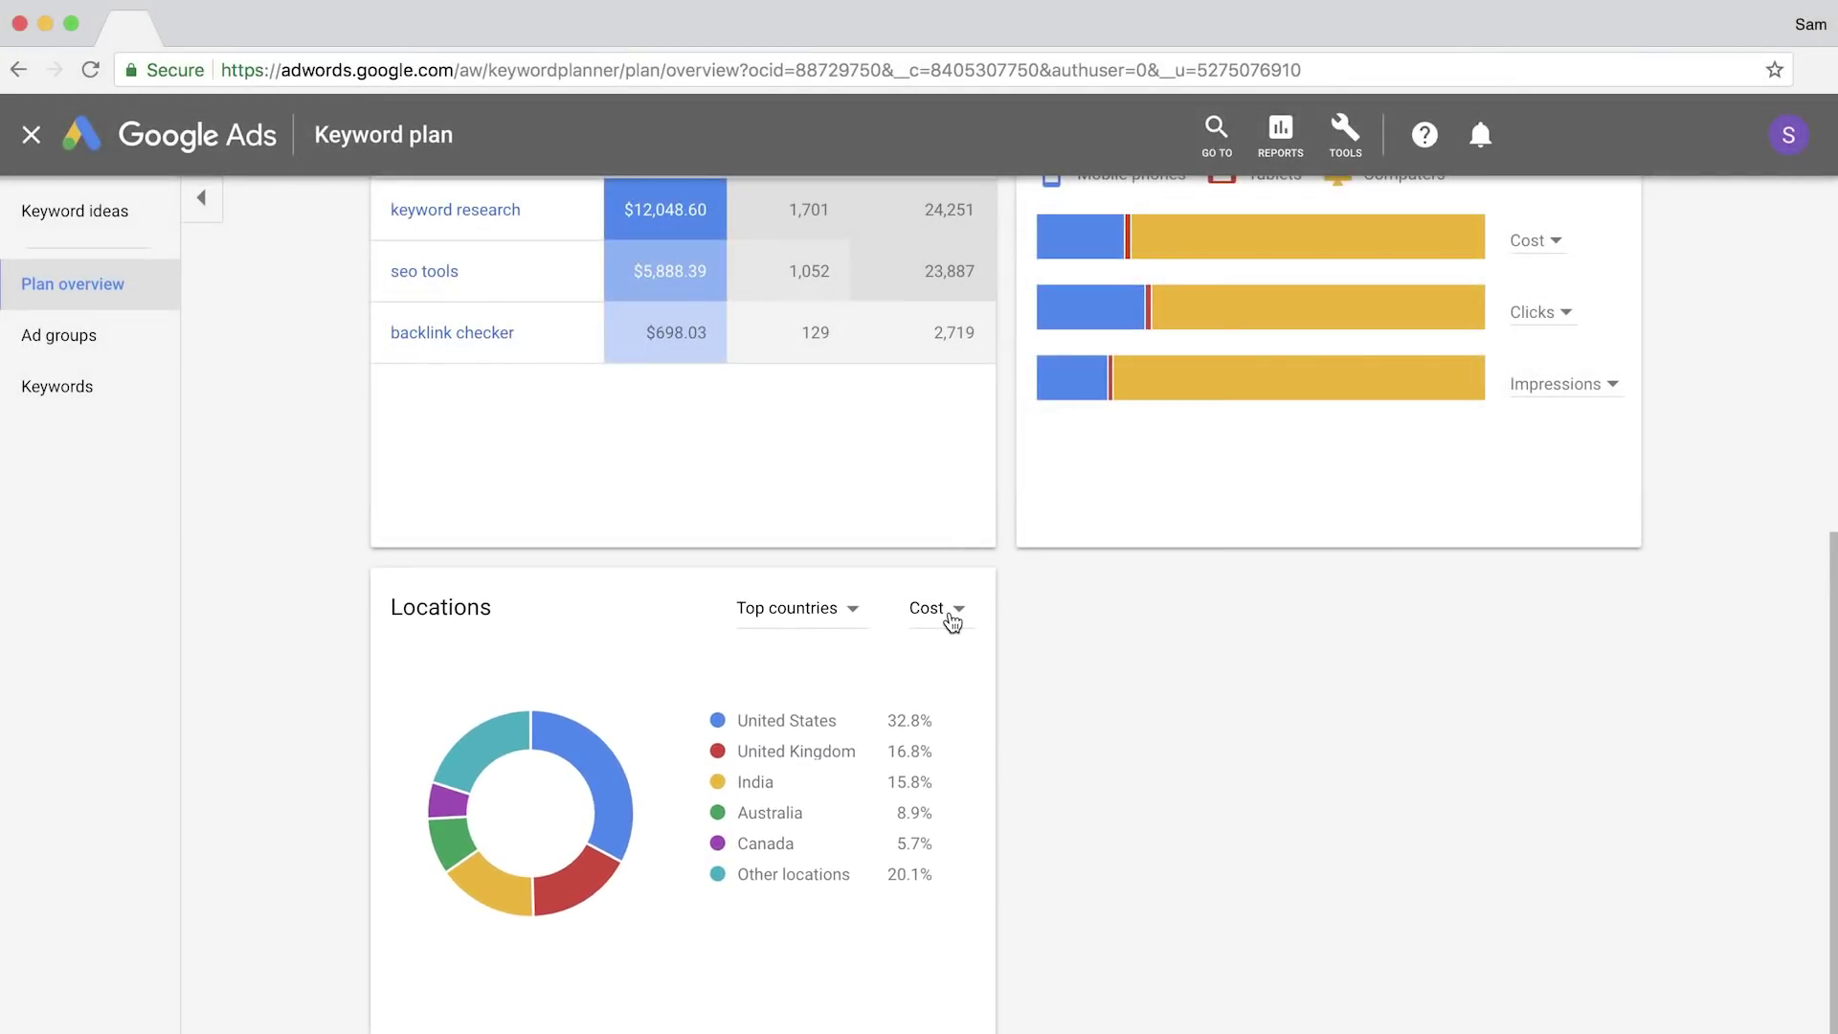
click(948, 618)
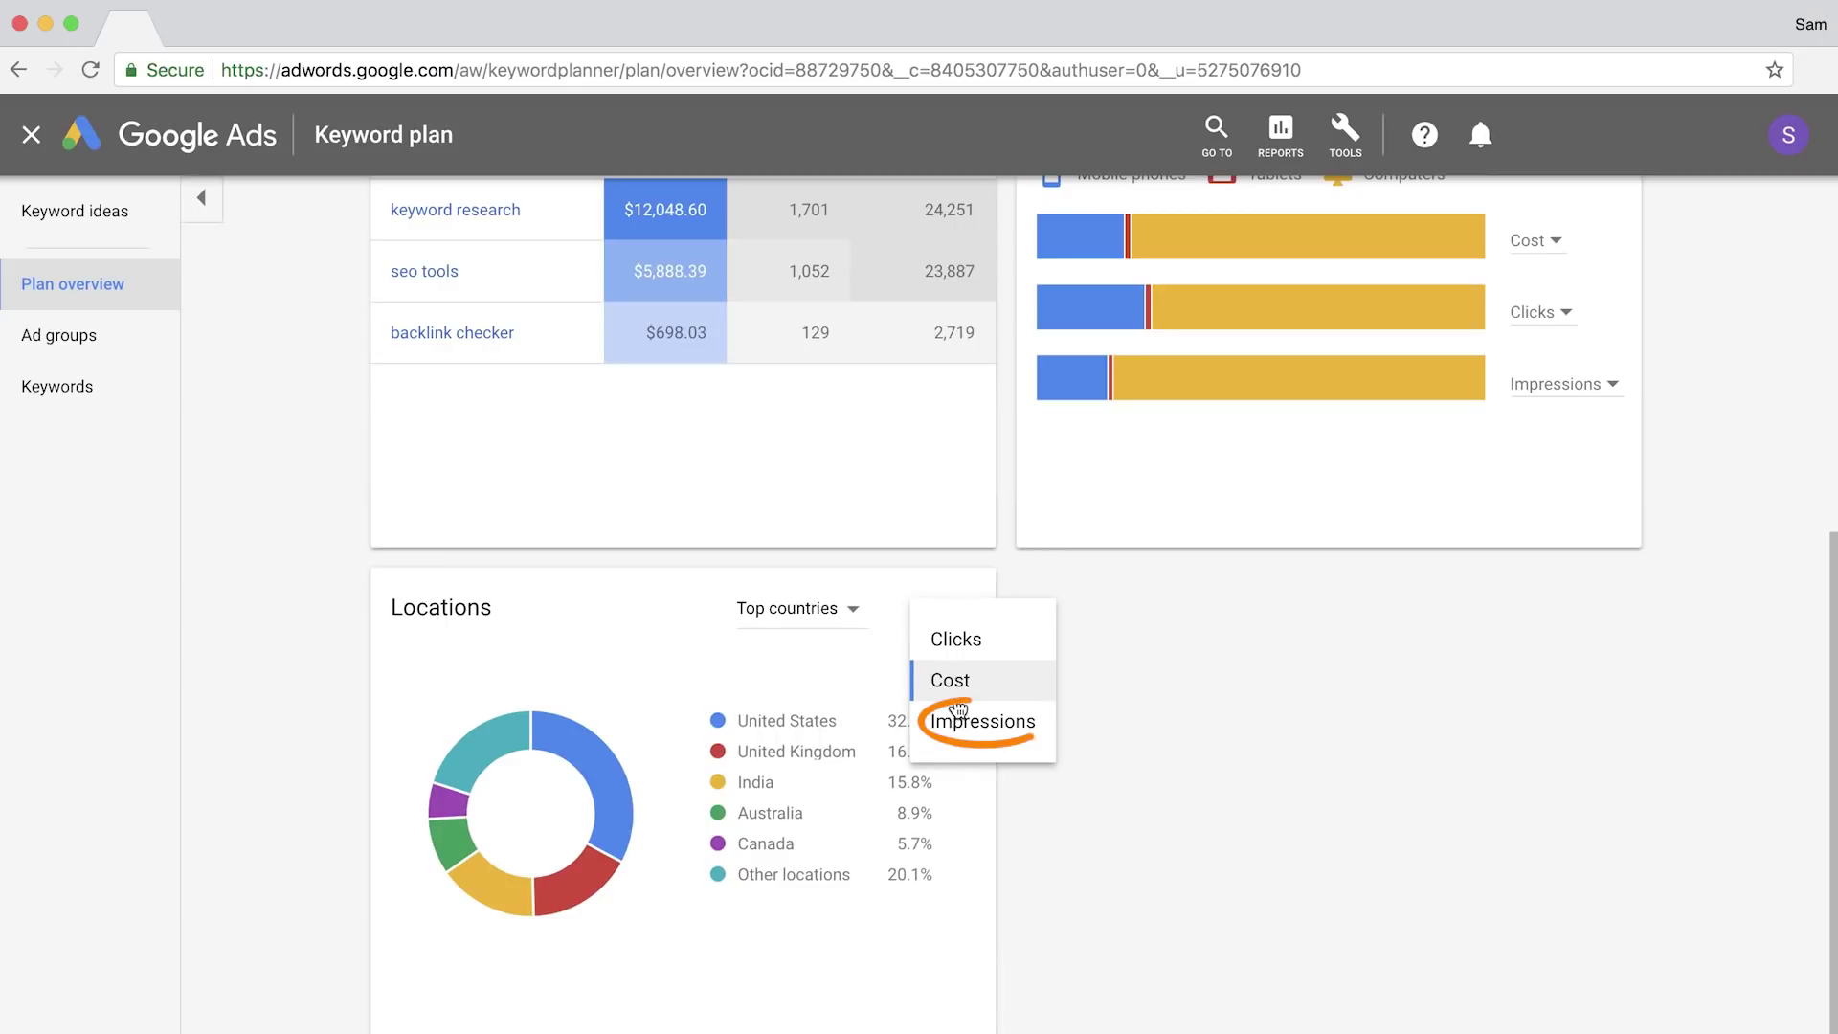
click(961, 726)
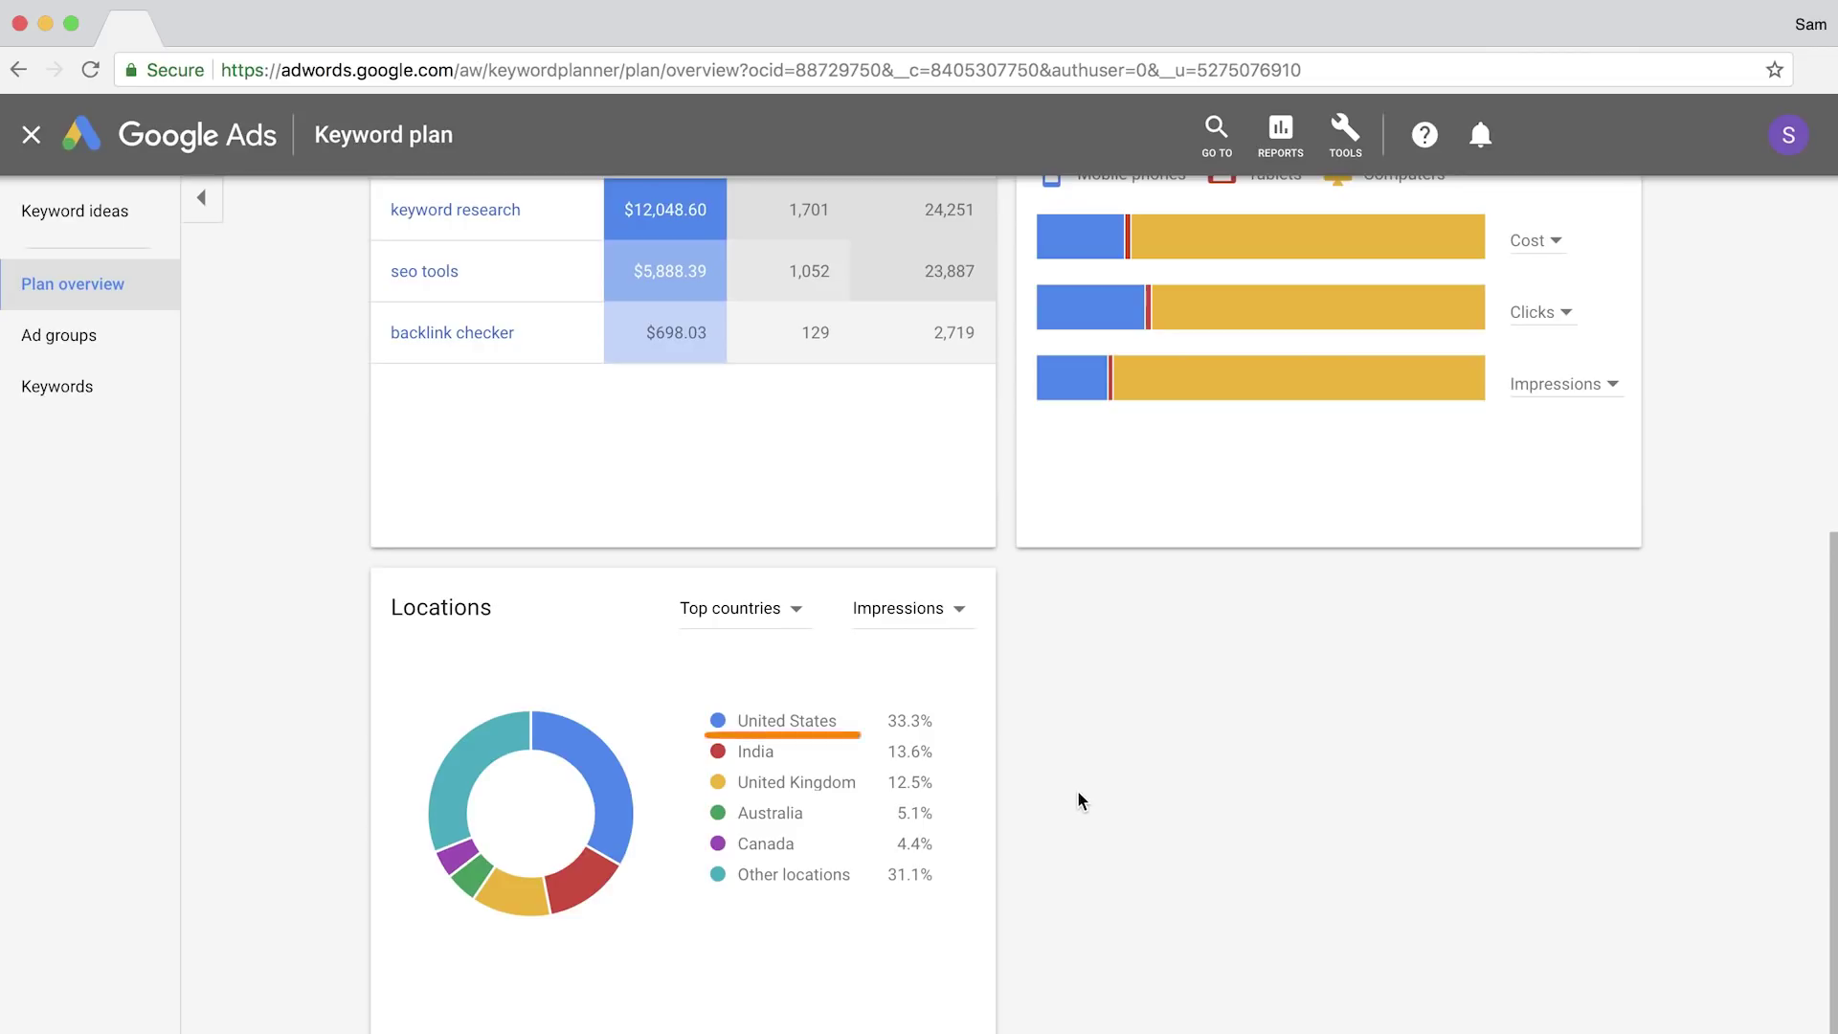
scroll(683, 471, up, 6)
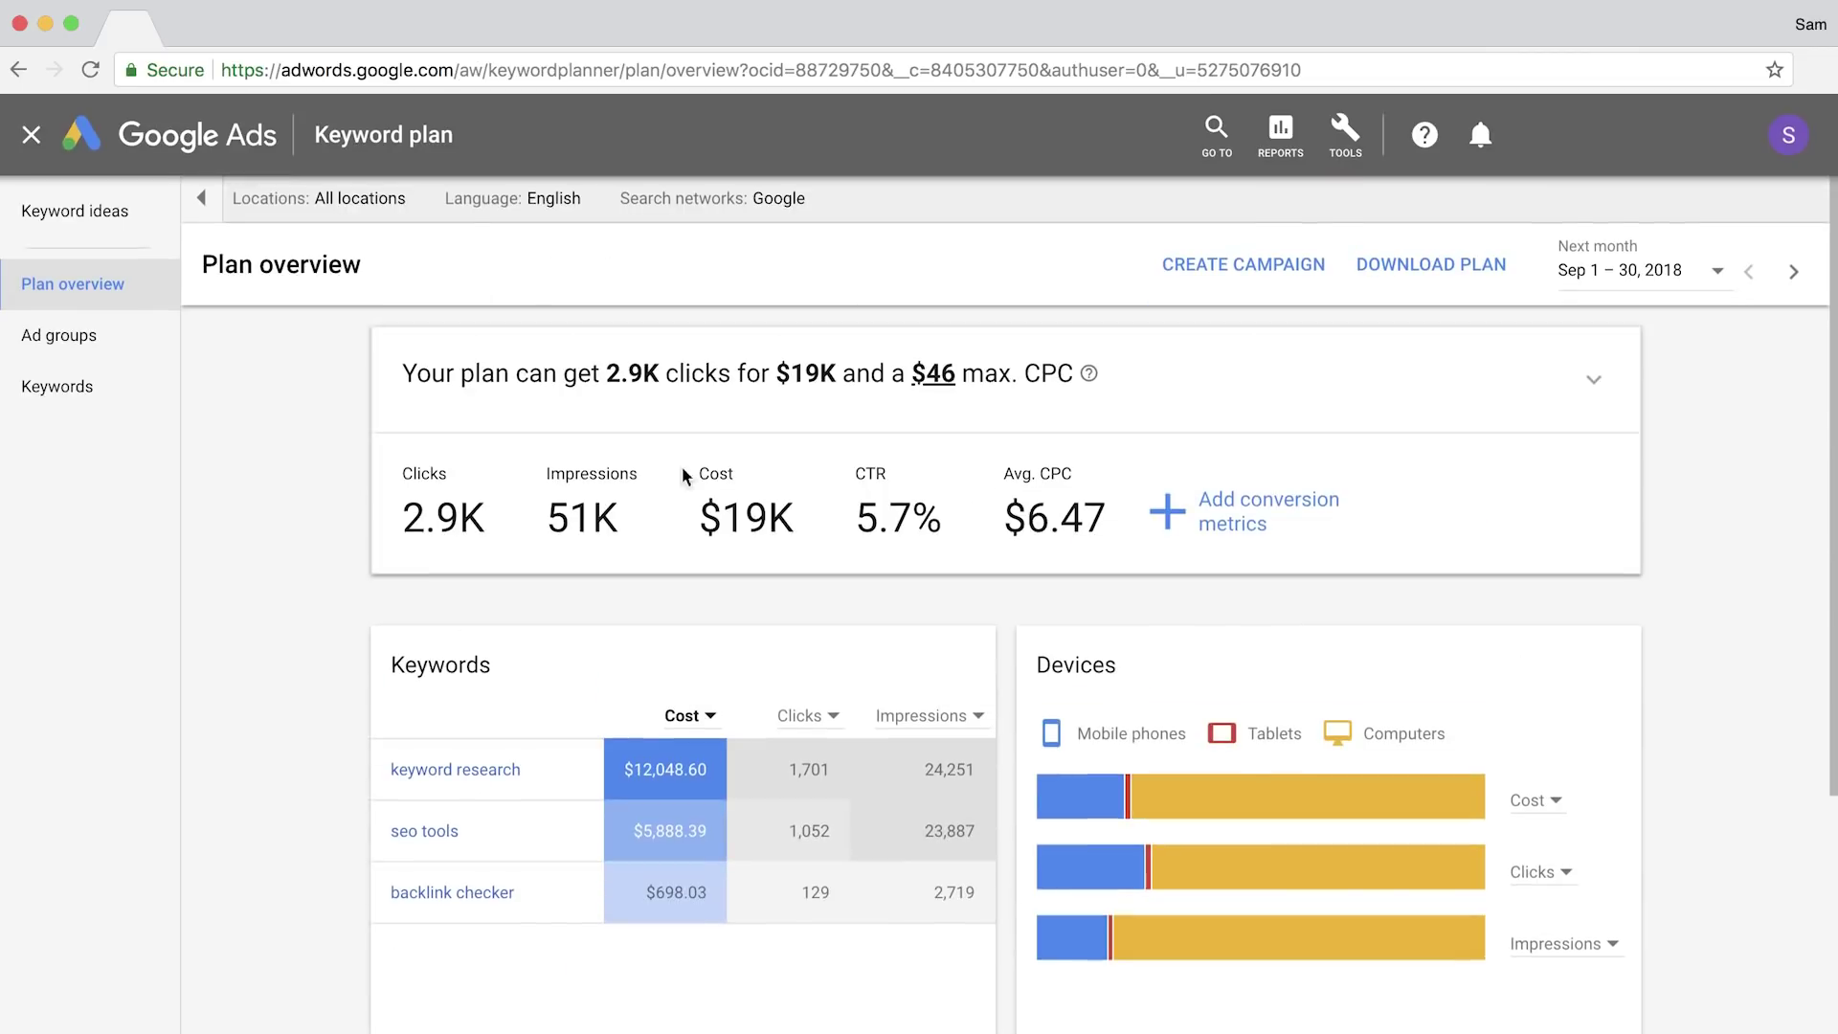
click(363, 198)
Target the plan at the United States only
click(398, 376)
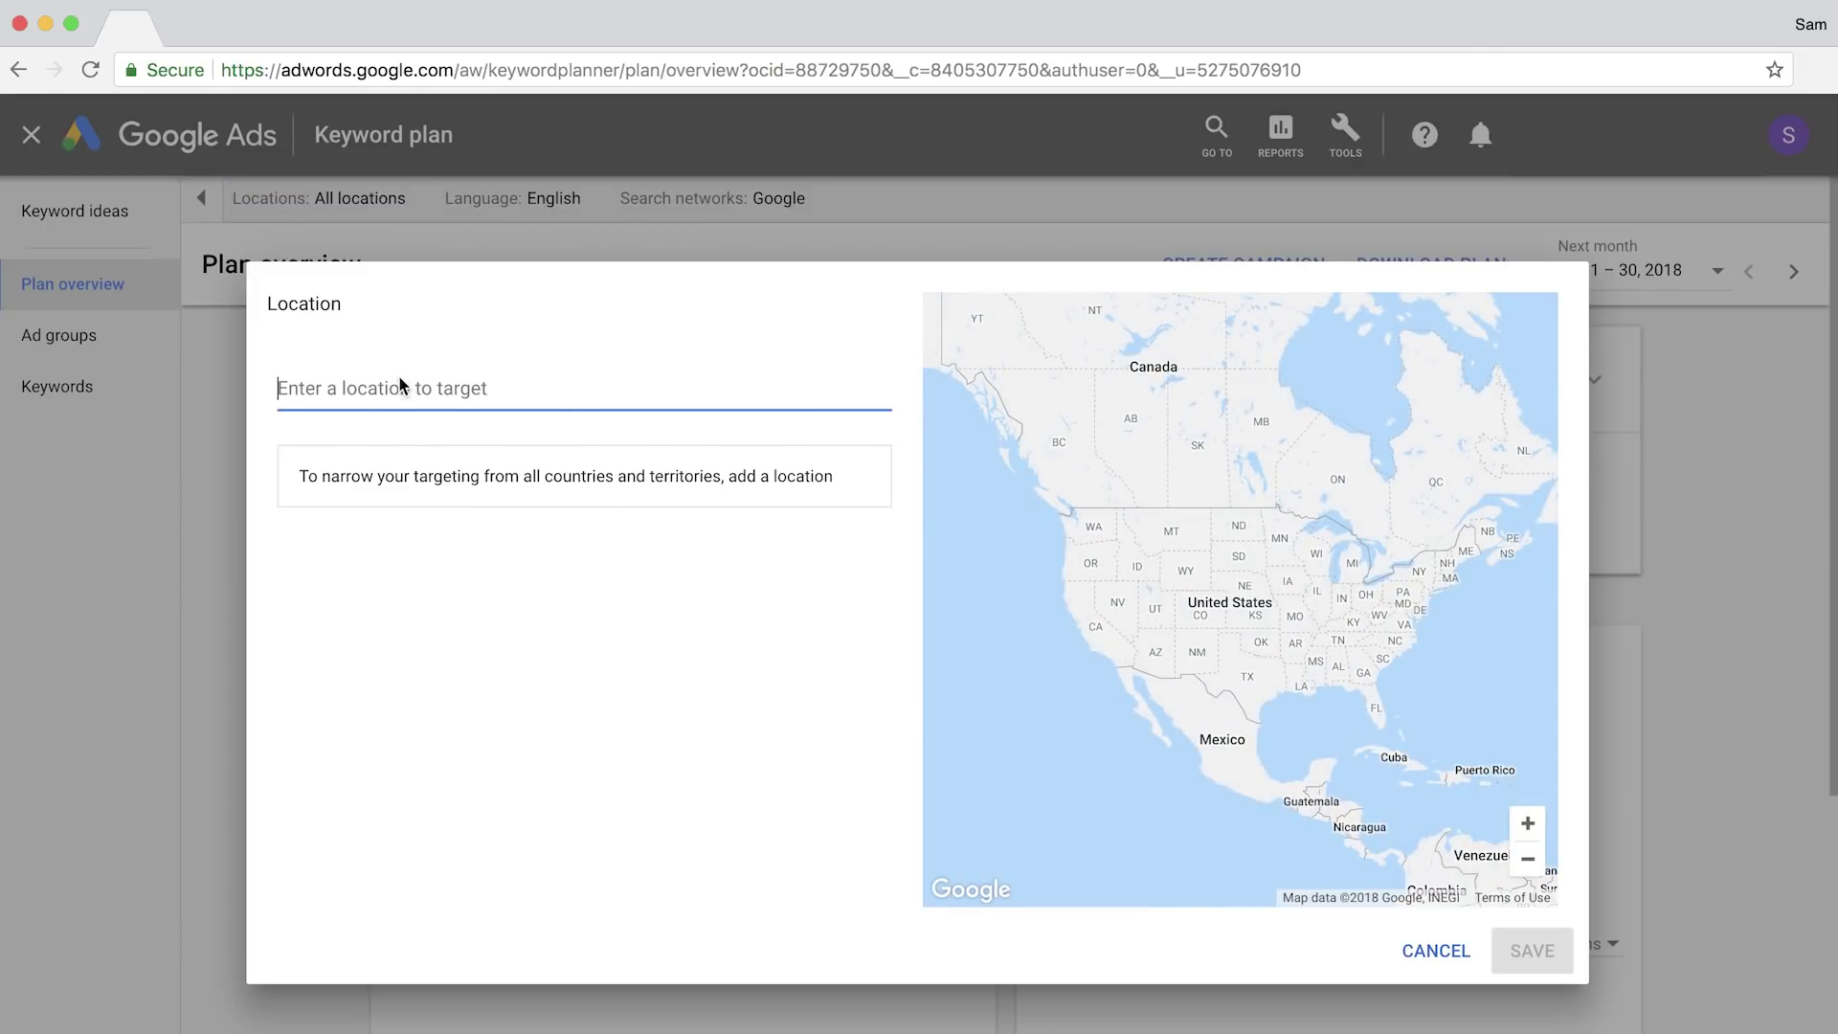
text(United States)
click(382, 469)
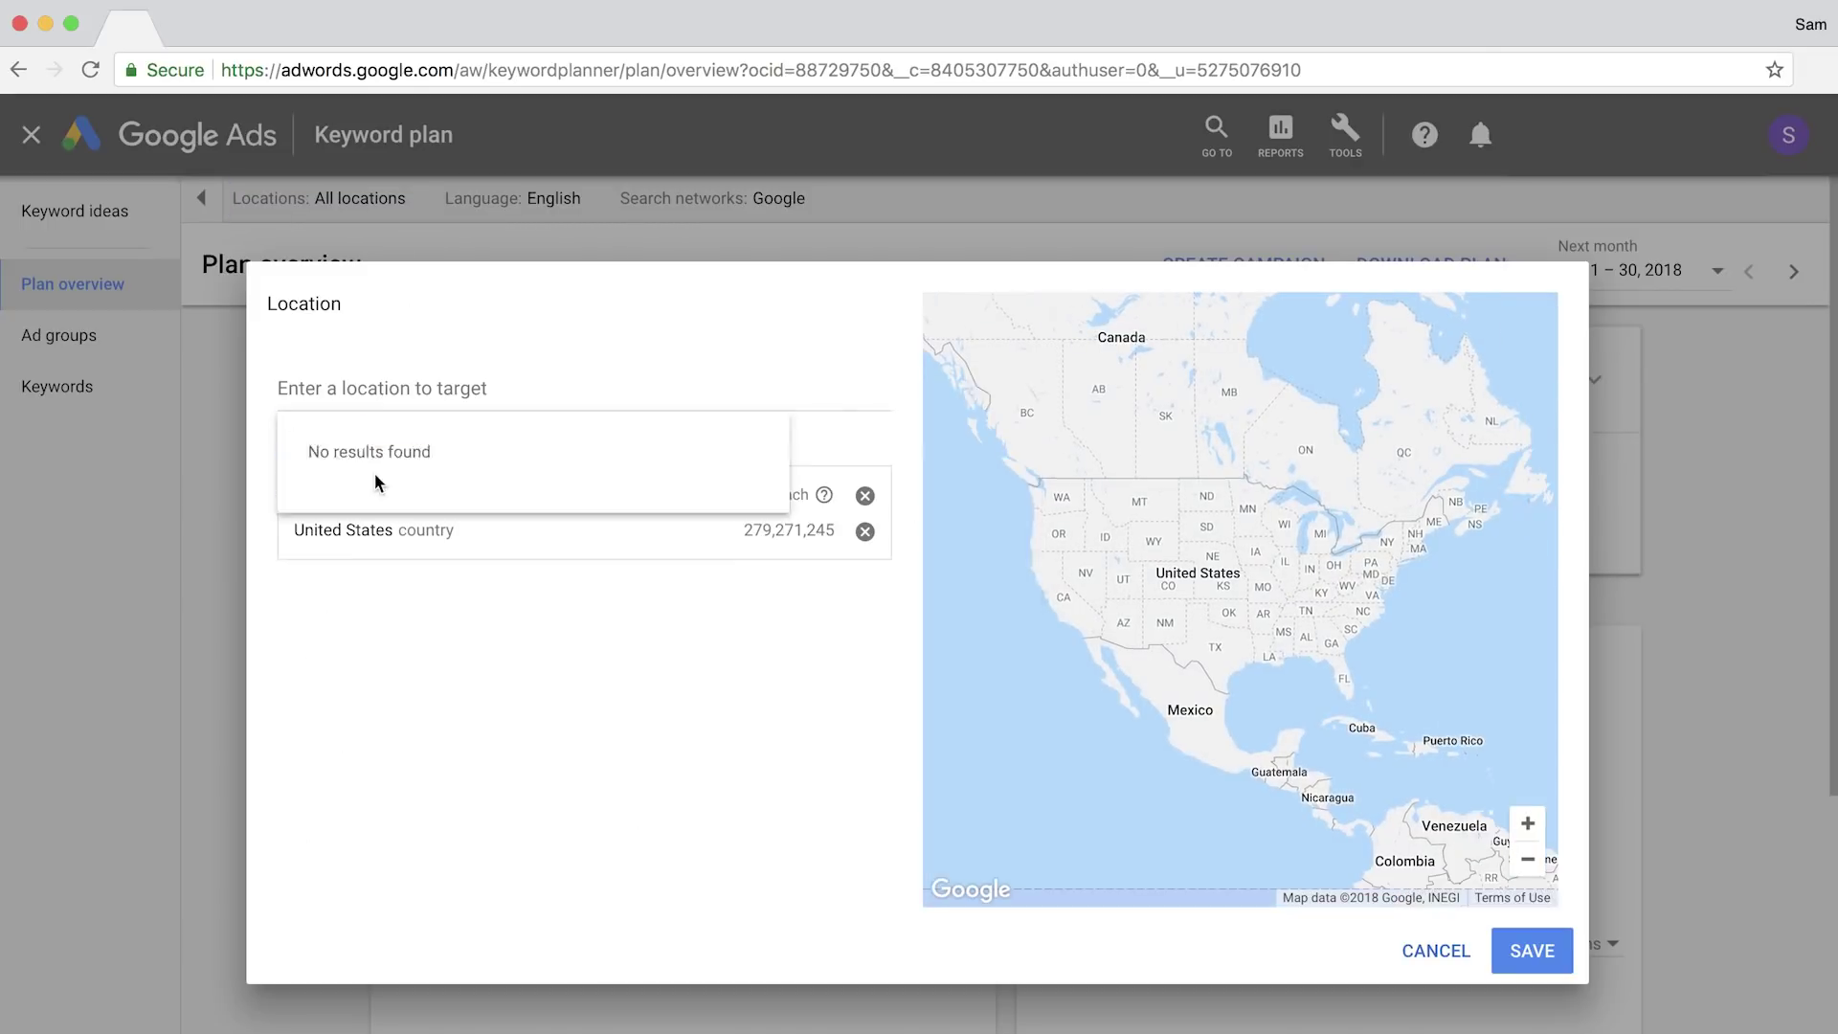
click(1543, 950)
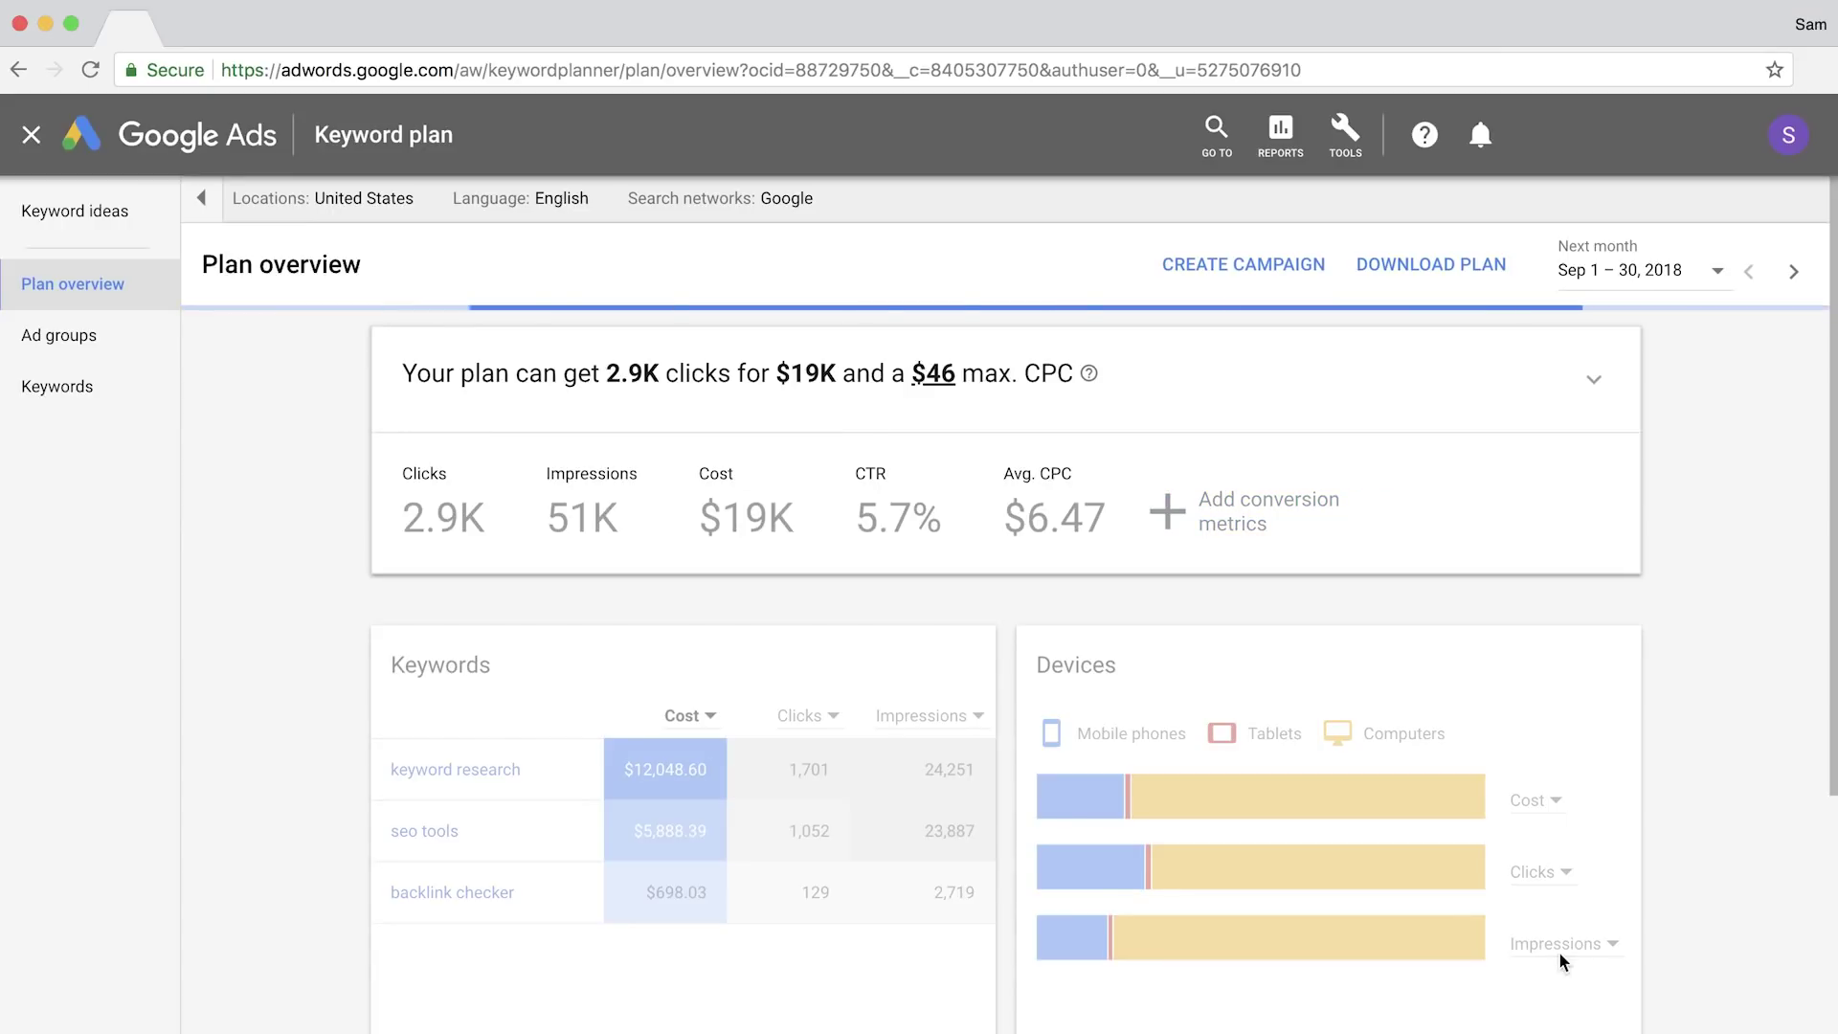
Break the Locations card down by Top cities
scroll(1079, 800, down, 5)
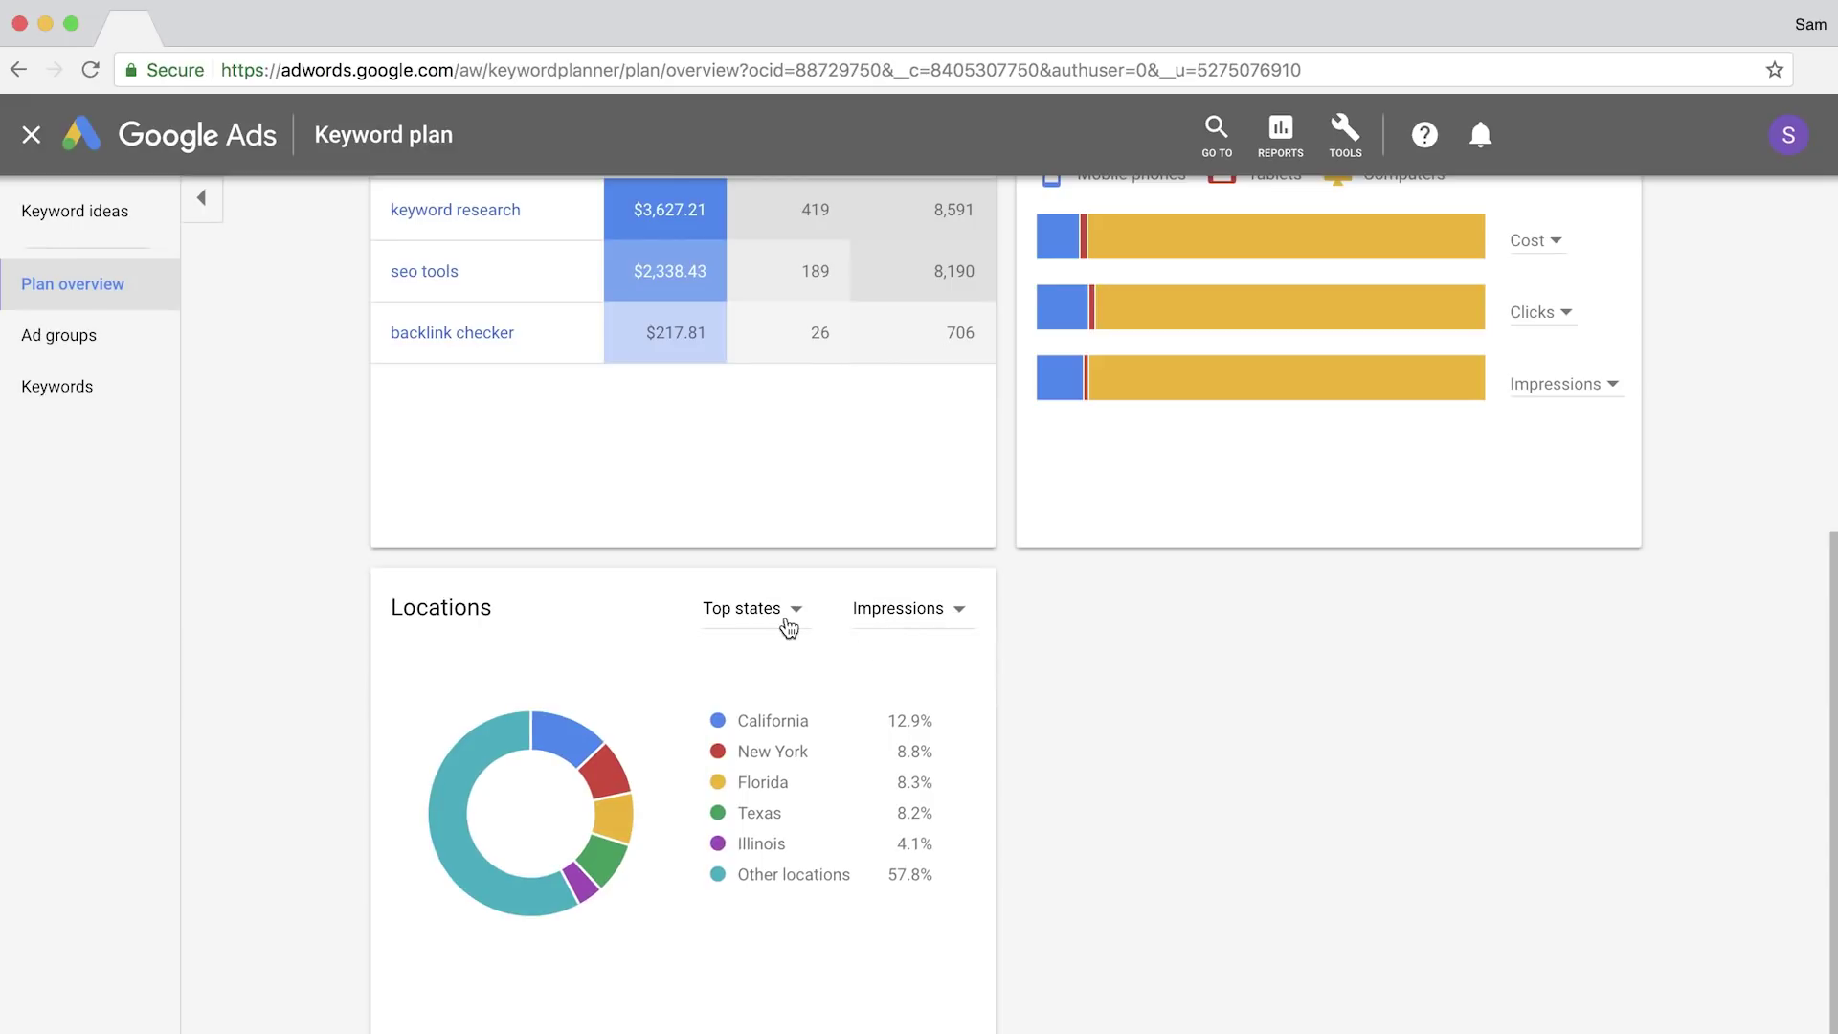
click(783, 620)
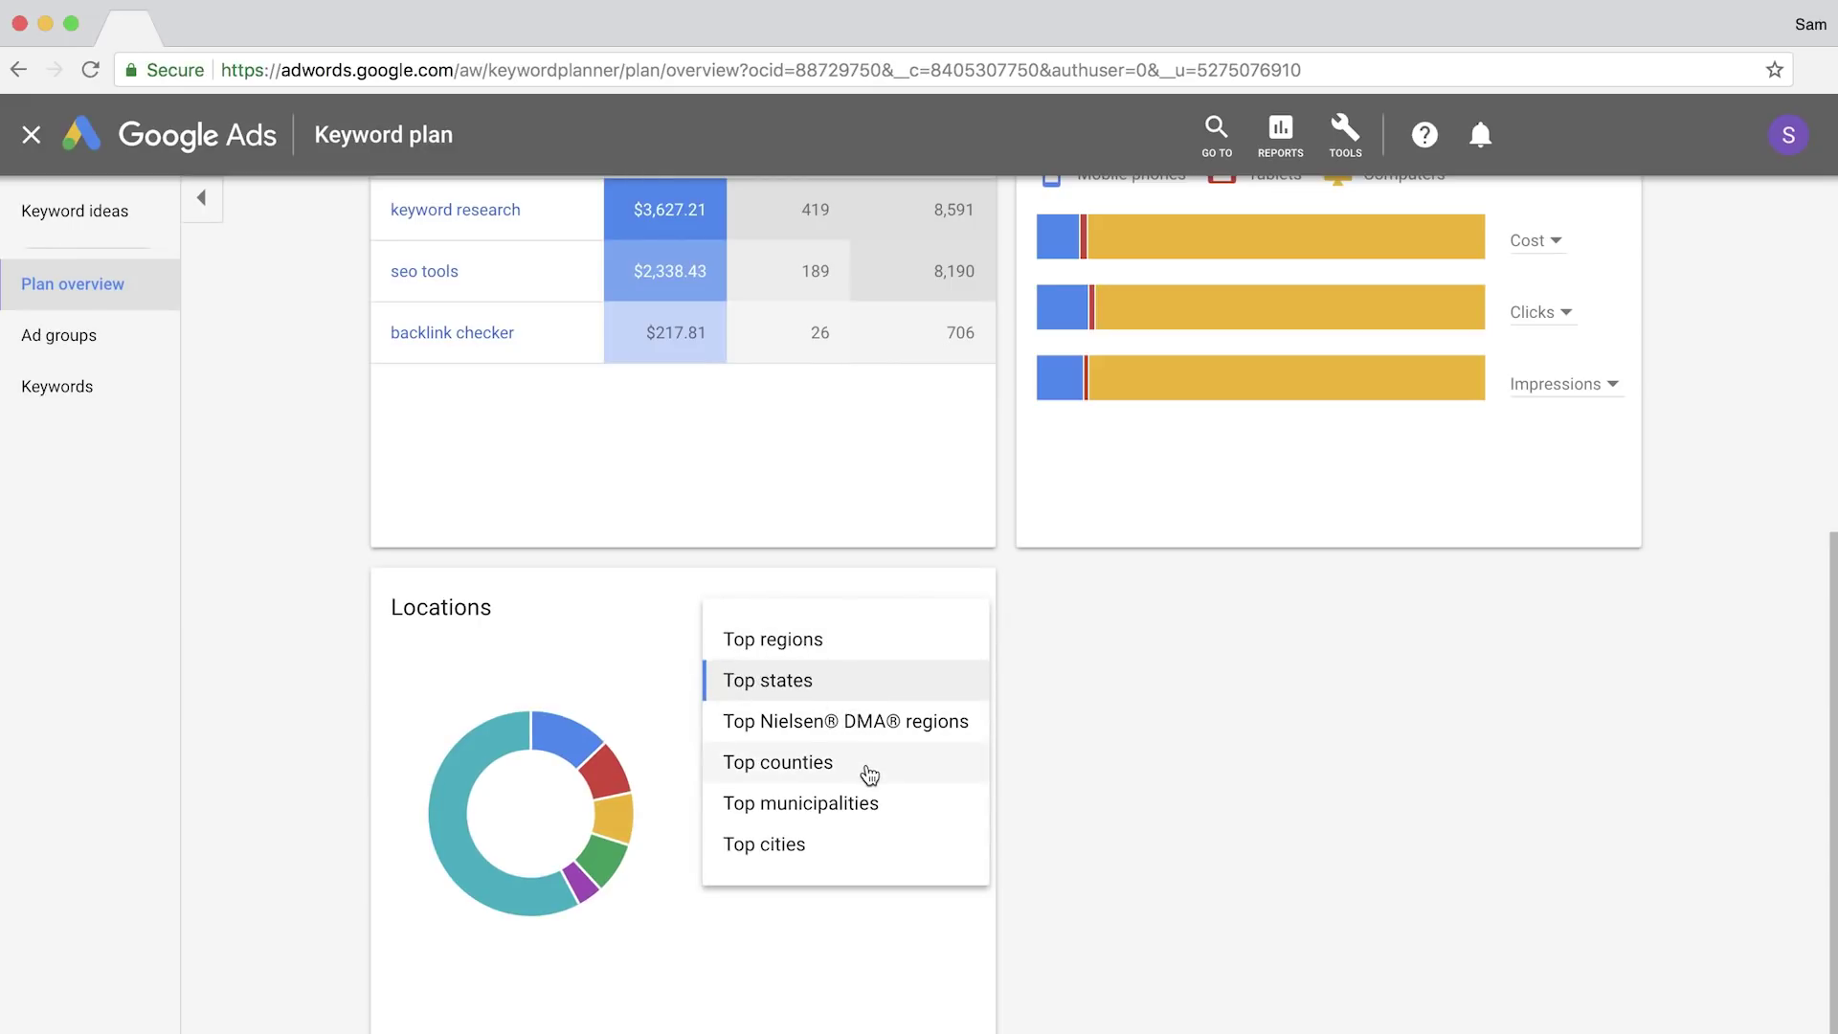
click(859, 850)
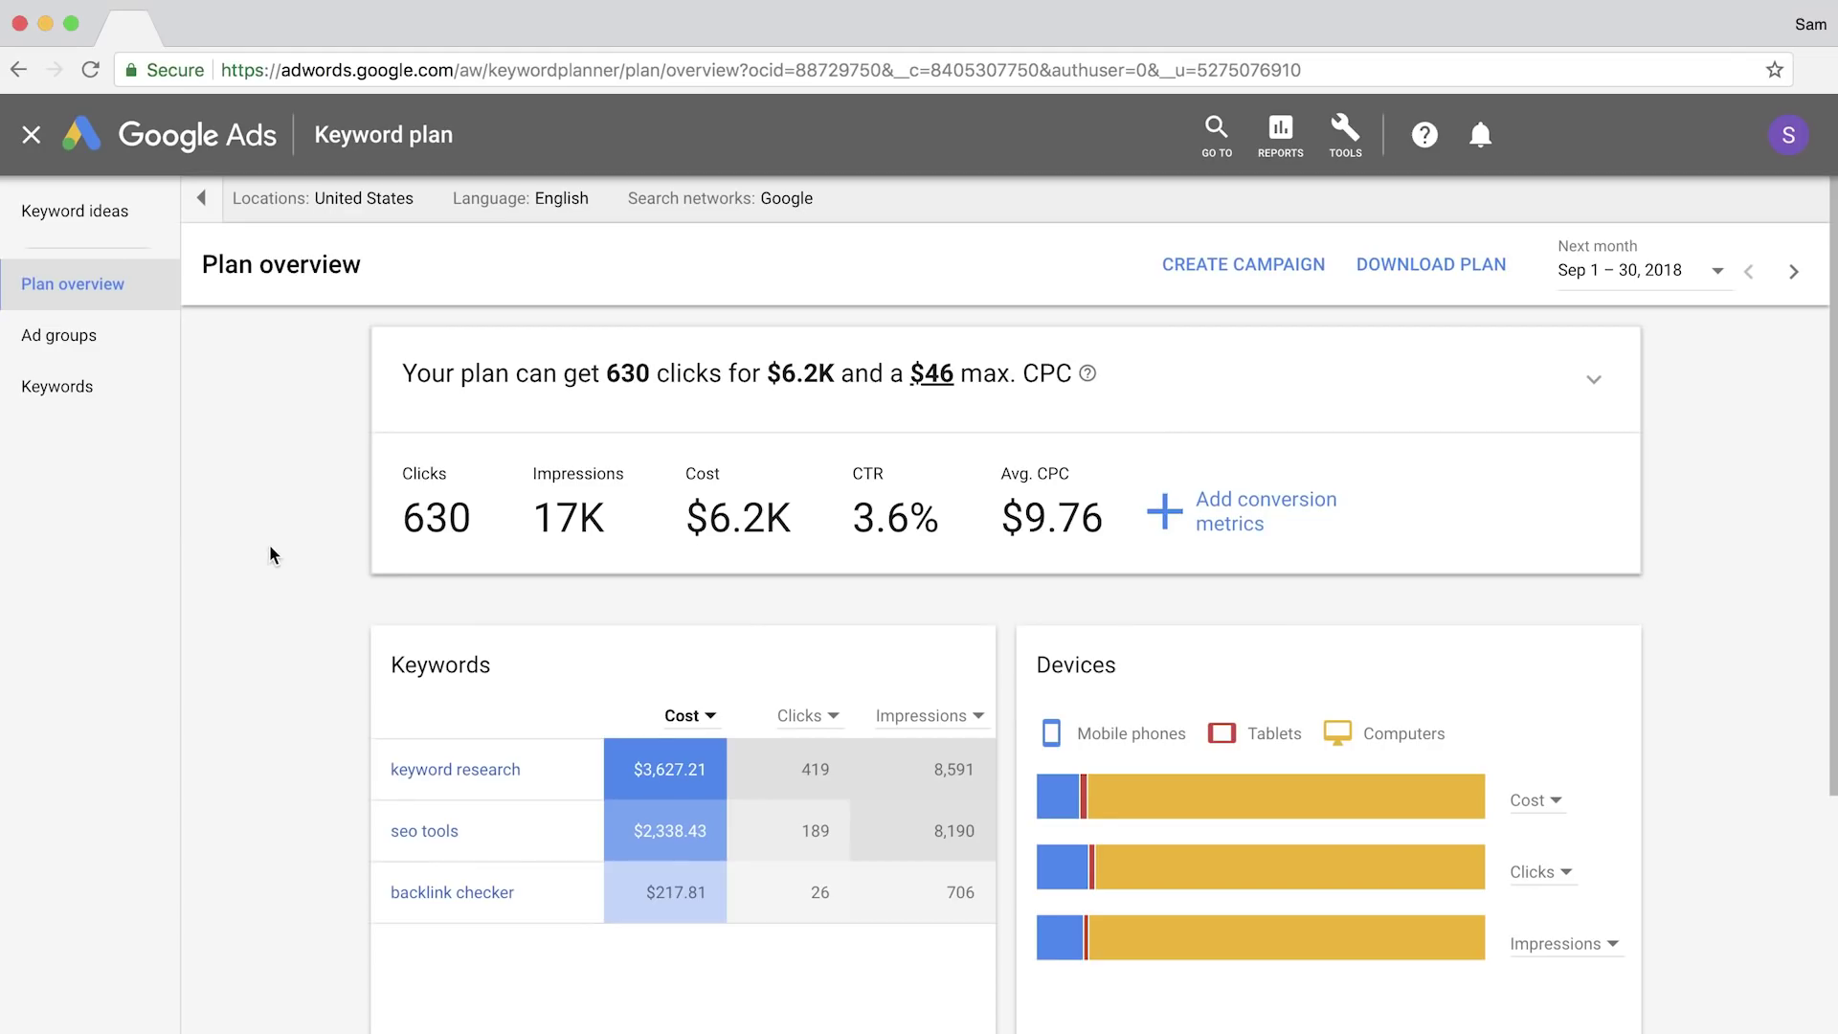
scroll(270, 547, down, 5)
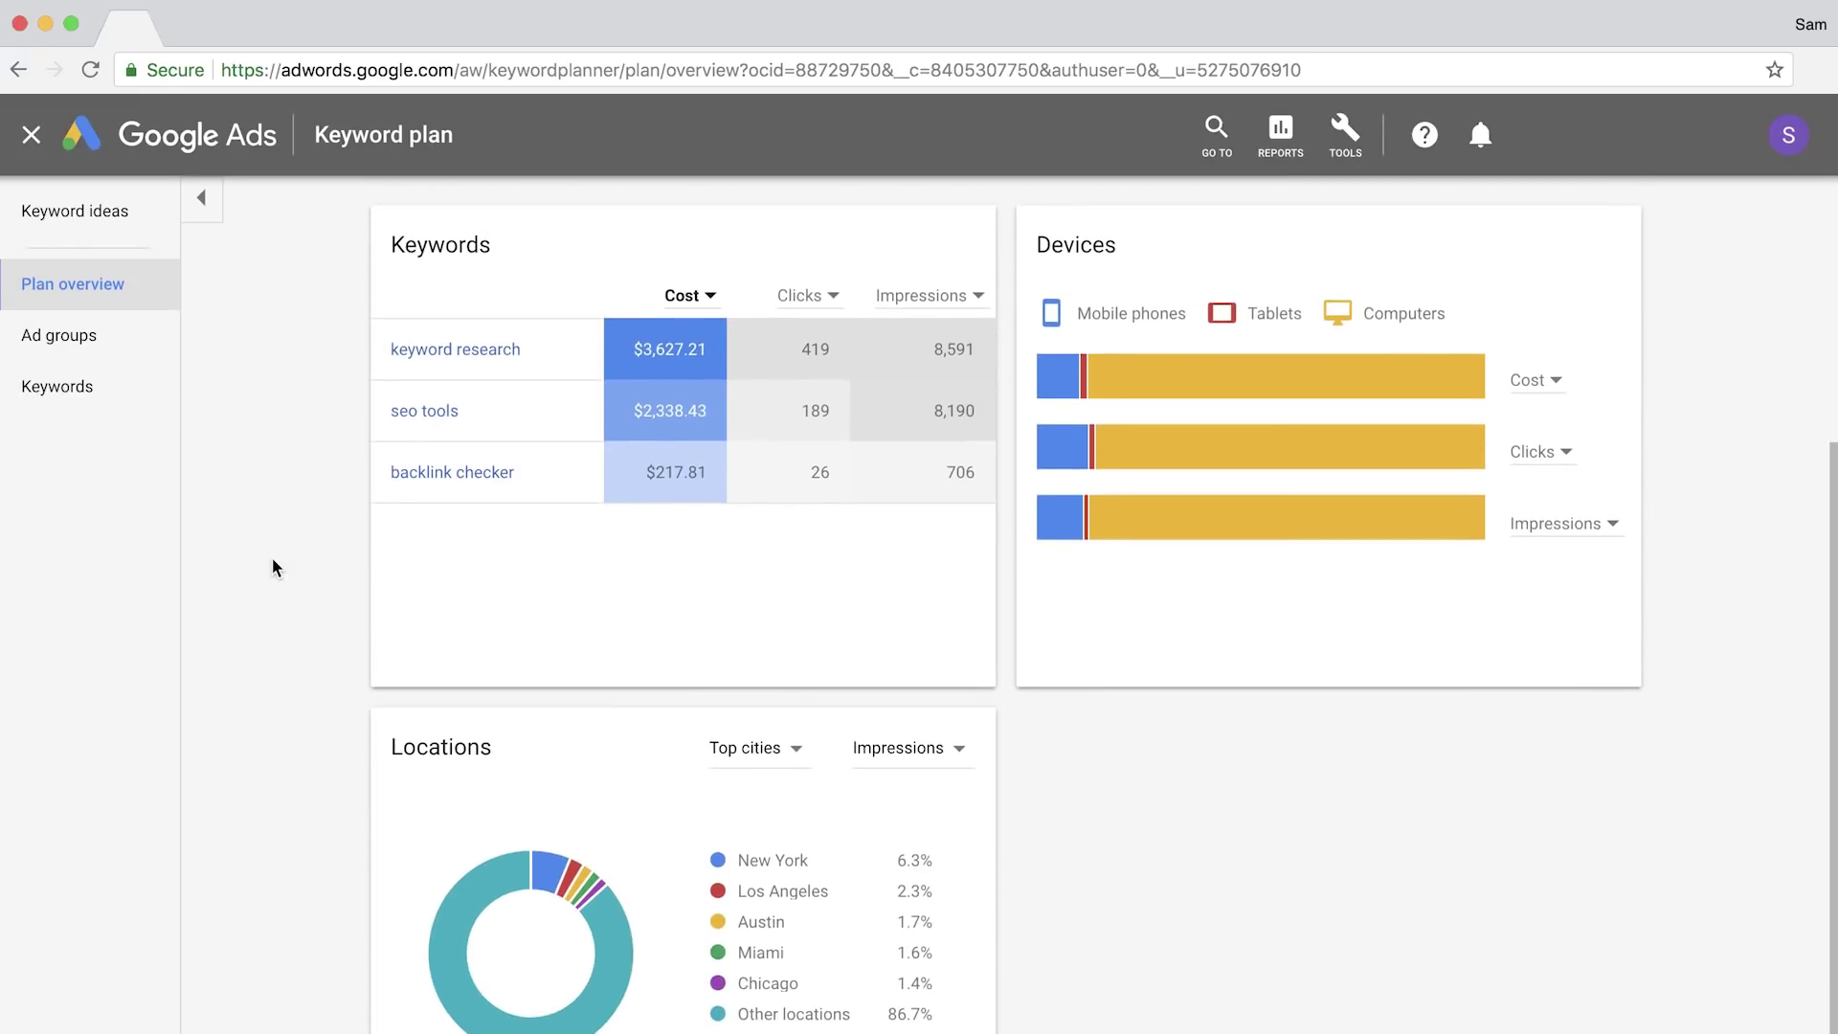